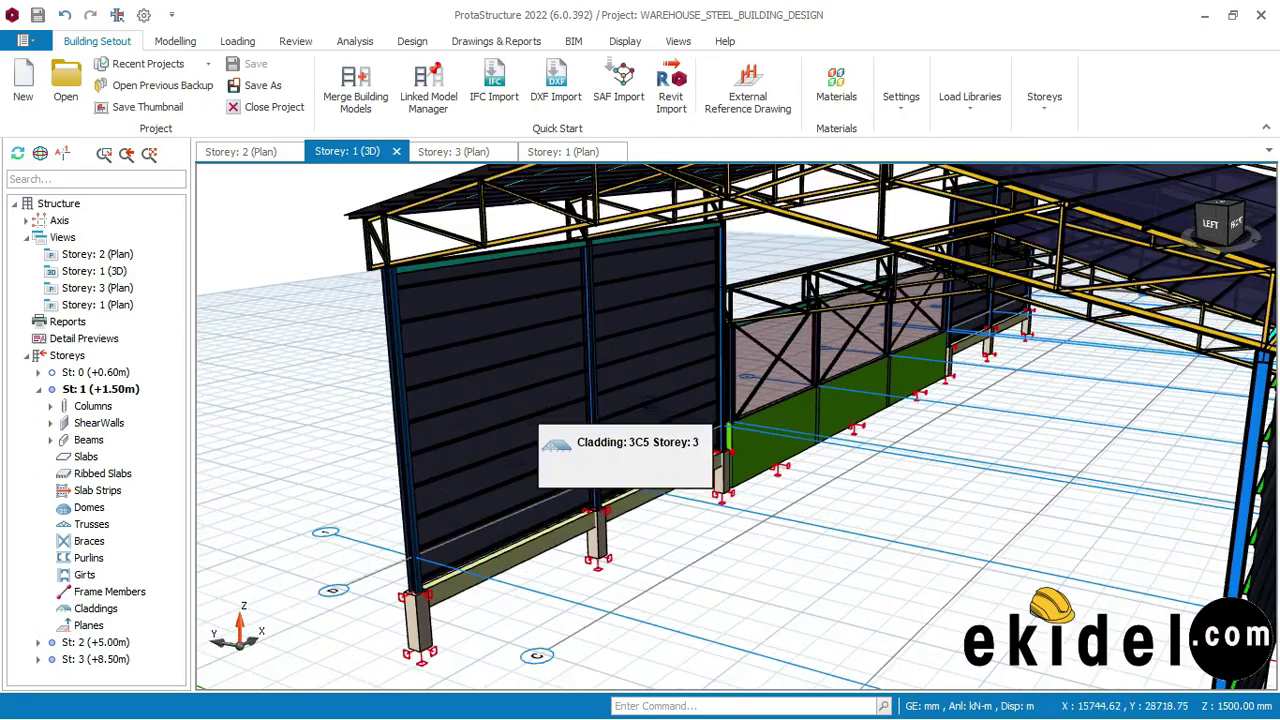
# - Examine the steel warehouse model in 3D from several sides, including the roof trusses, open gable end and clad side walls
pyautogui.scroll(2, 545, 432)
pyautogui.moveTo(578, 433); pyautogui.dragTo(645, 433, button='middle')
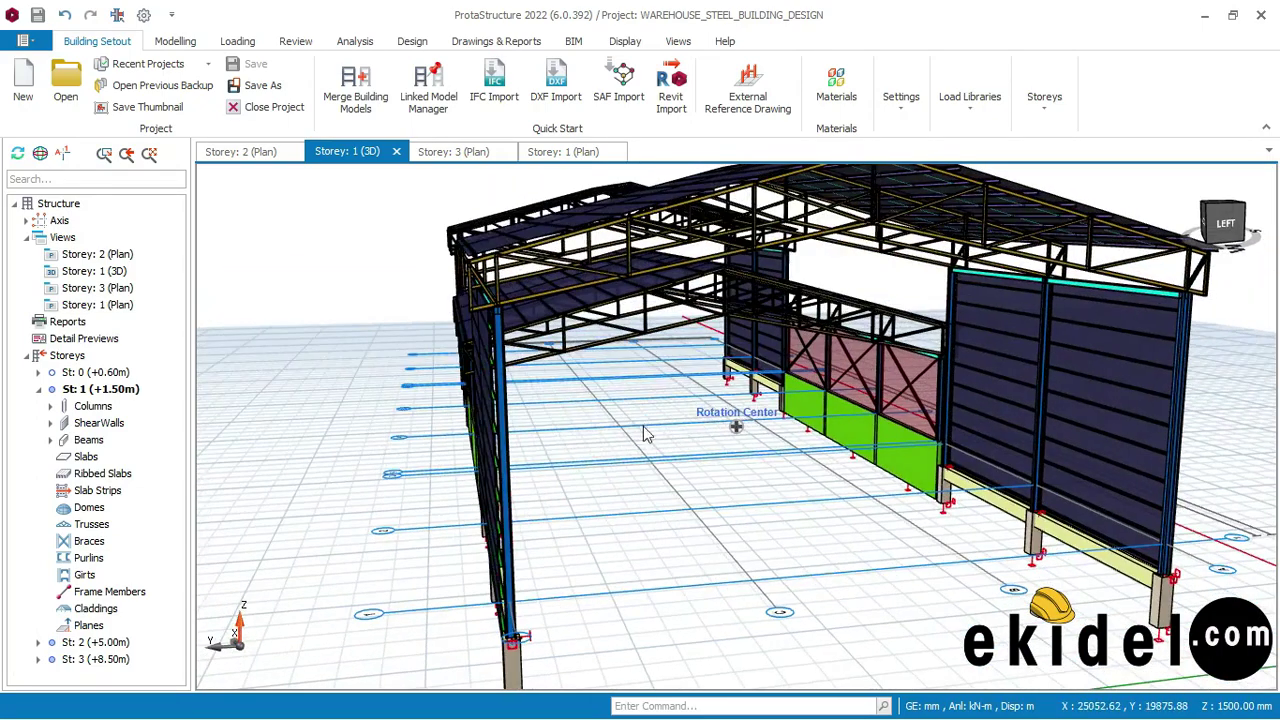
pyautogui.scroll(1, 508, 464)
pyautogui.scroll(-3, 584, 447)
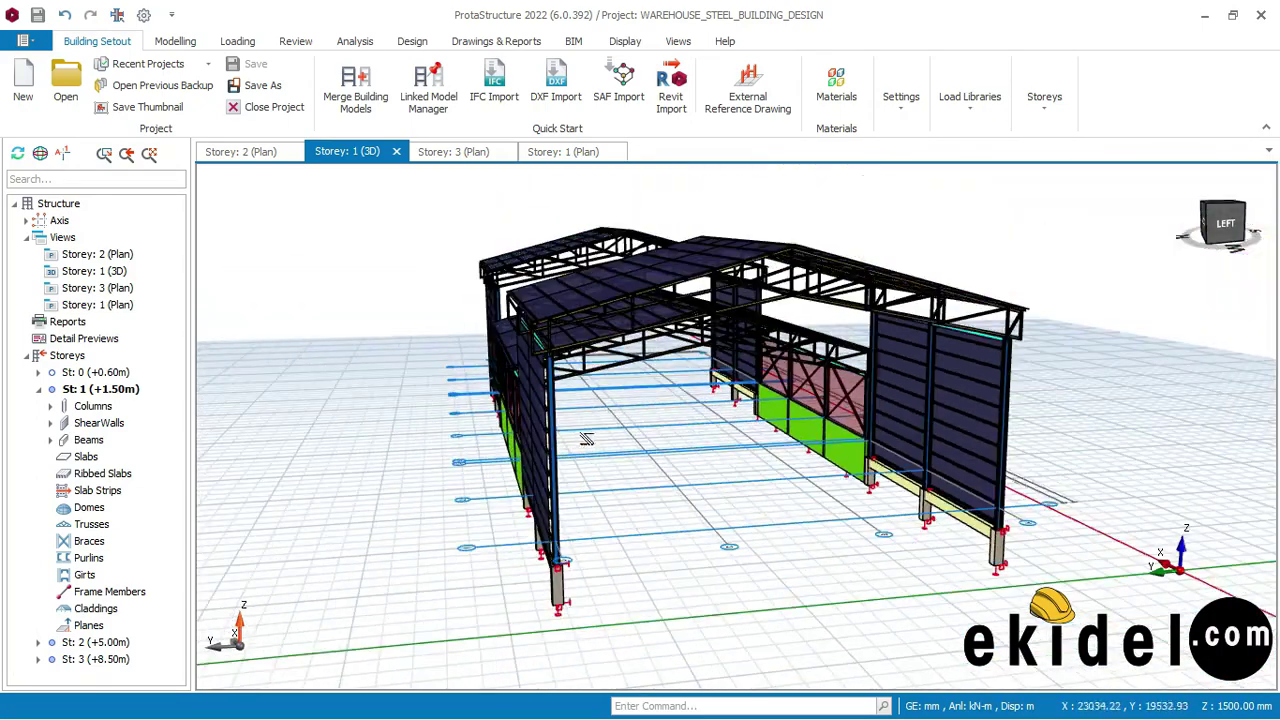
pyautogui.moveTo(567, 437); pyautogui.dragTo(736, 405, button='middle')
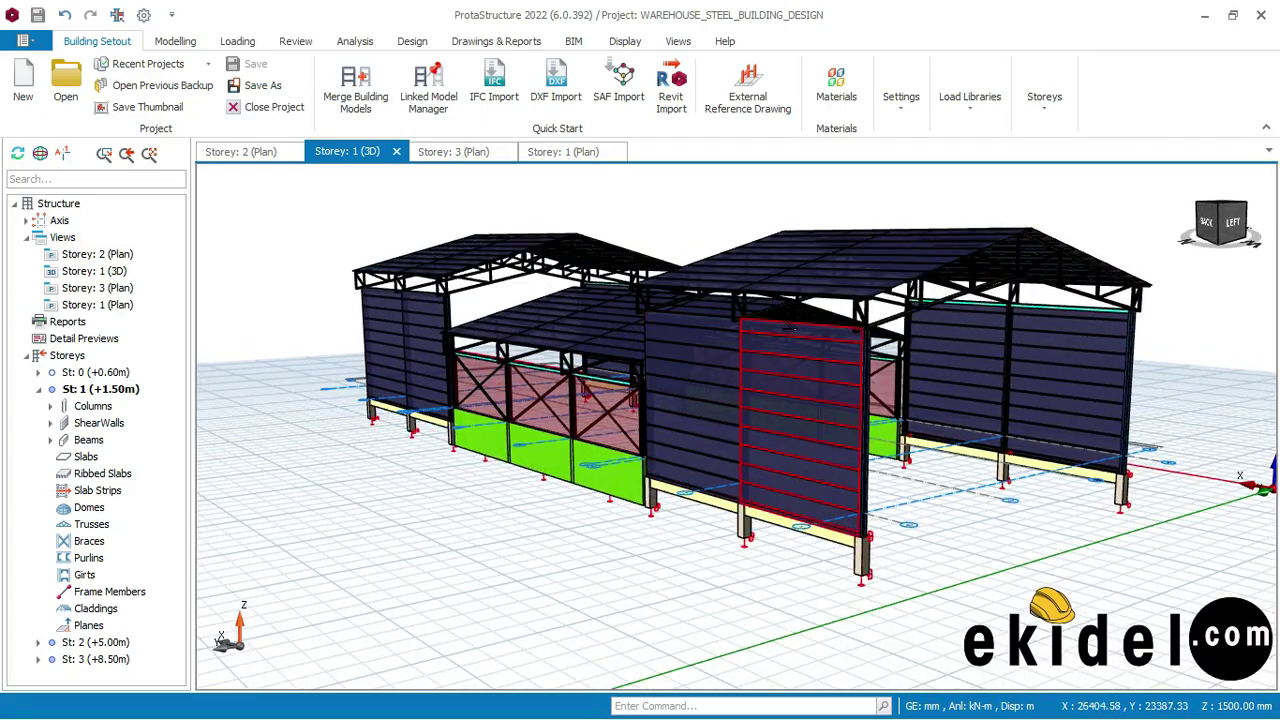
pyautogui.scroll(2, 789, 326)
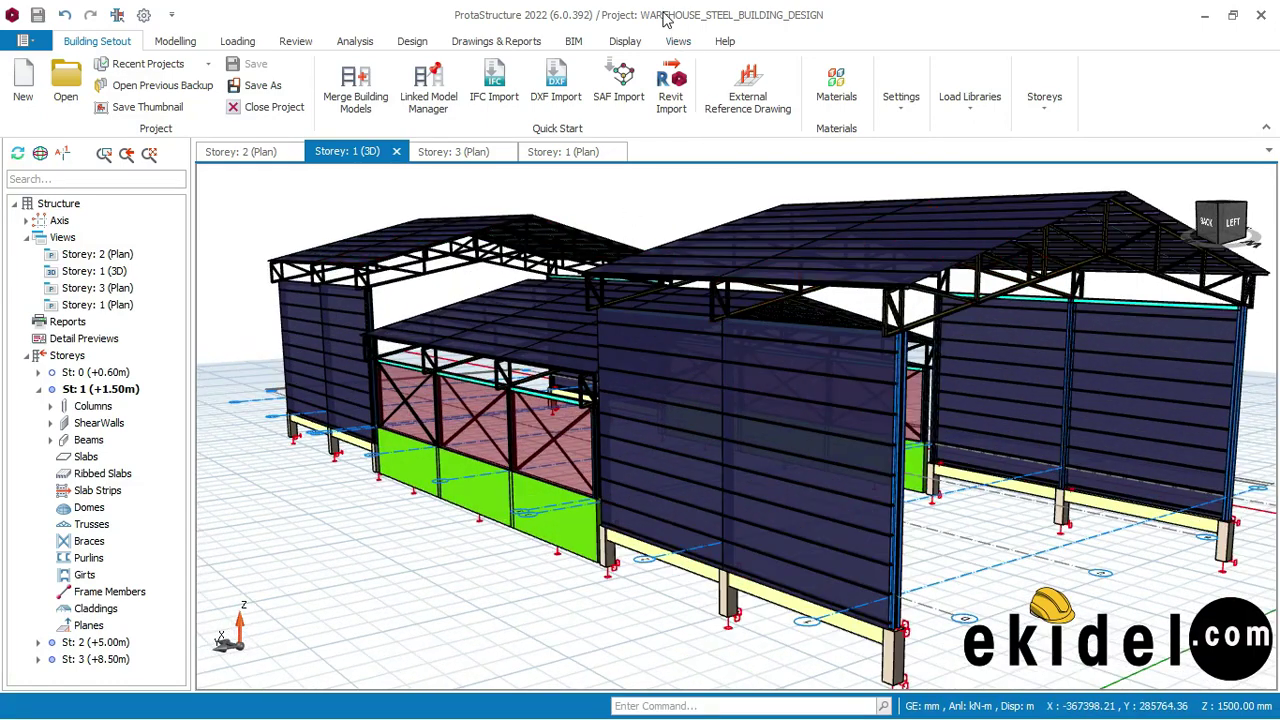
pyautogui.moveTo(850, 300)
pyautogui.mouseDown(button='middle')
pyautogui.moveTo(808, 289)
pyautogui.moveTo(903, 283)
pyautogui.moveTo(657, 374)
pyautogui.moveTo(1042, 339)
pyautogui.moveTo(1000, 349)
pyautogui.moveTo(746, 309)
pyautogui.mouseUp(button='middle')
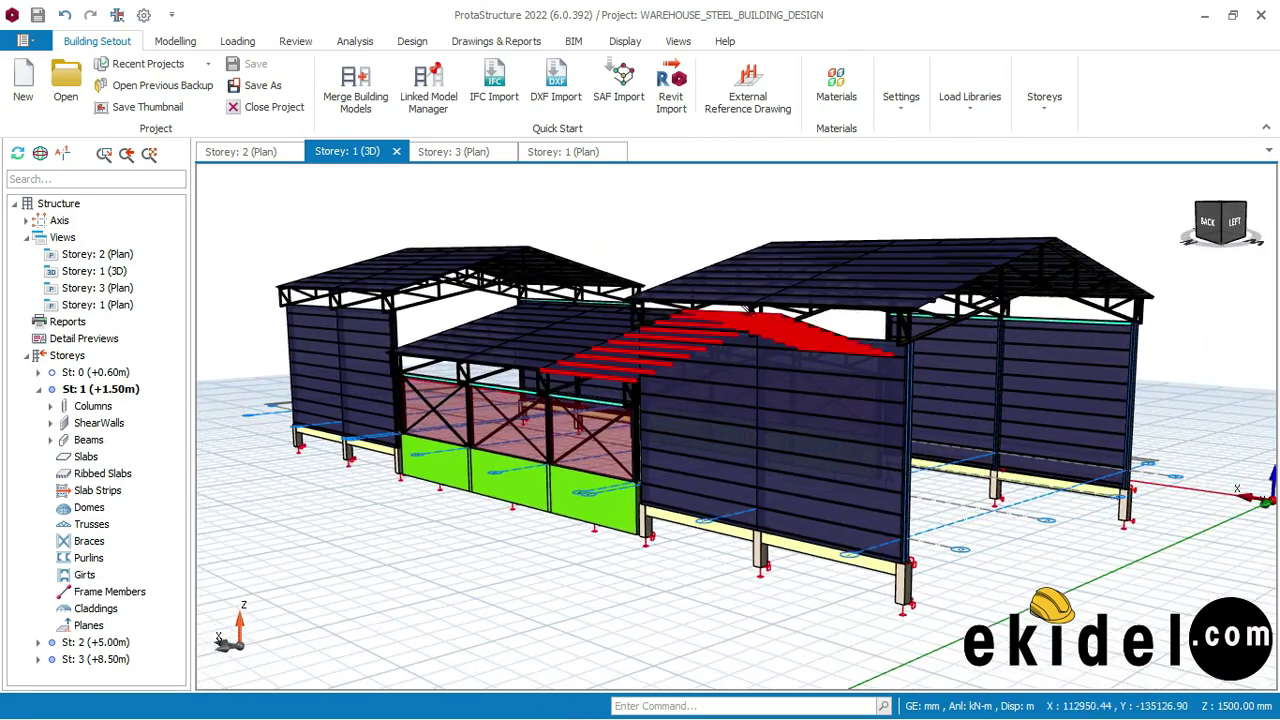
pyautogui.moveTo(830, 338); pyautogui.dragTo(750, 300, button='middle')
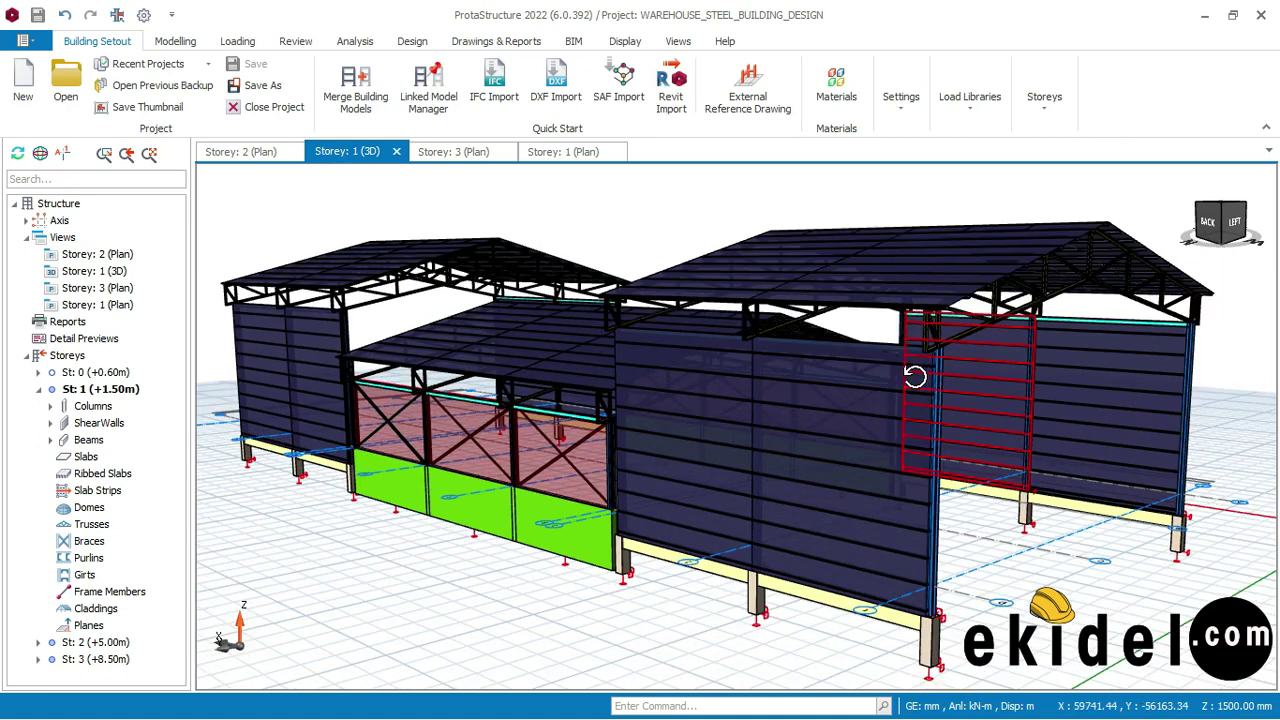
pyautogui.moveTo(915, 376); pyautogui.dragTo(898, 375, button='middle')
pyautogui.scroll(3, 660, 440)
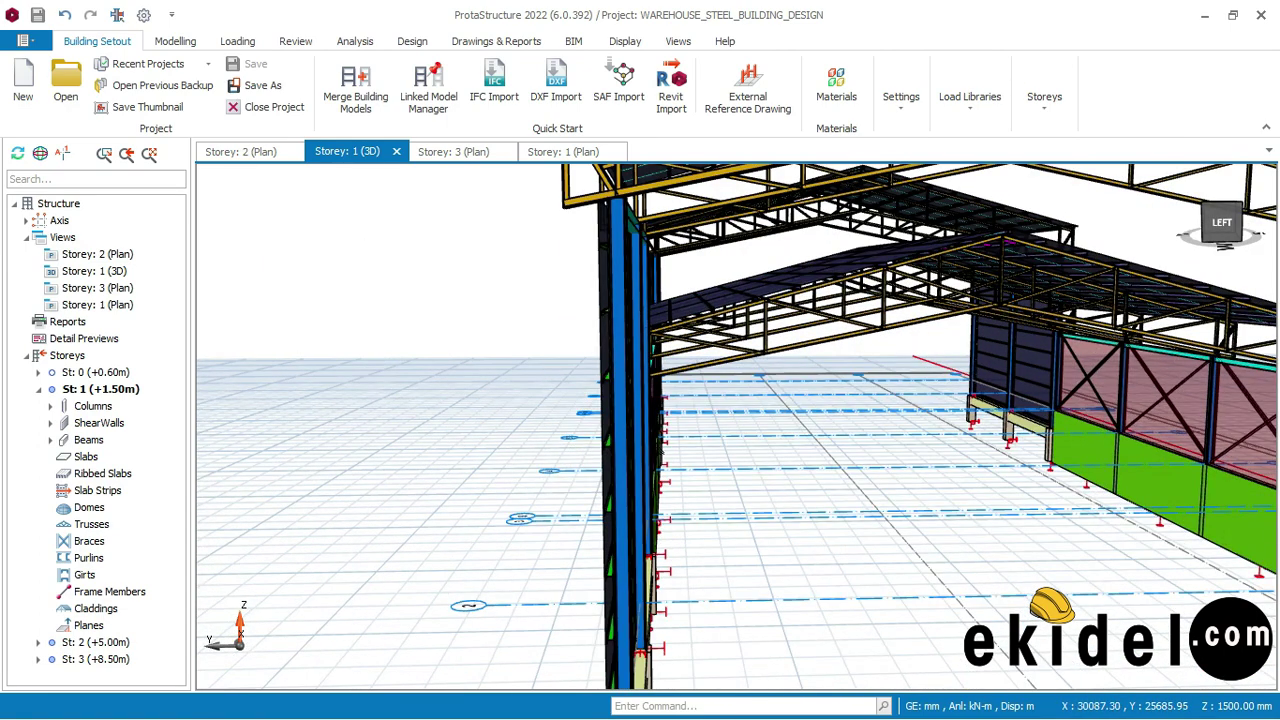
pyautogui.moveTo(660, 450); pyautogui.dragTo(726, 459, button='middle')
pyautogui.scroll(-3, 726, 459)
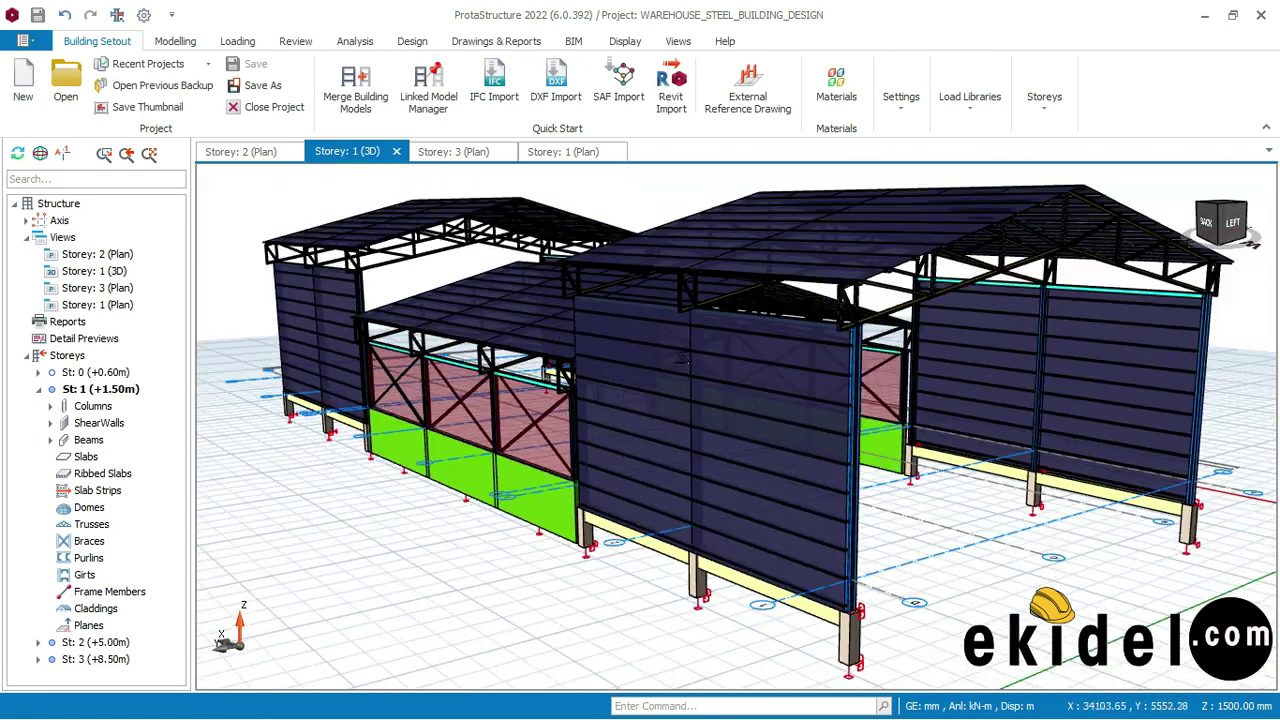
pyautogui.scroll(-1, 681, 361)
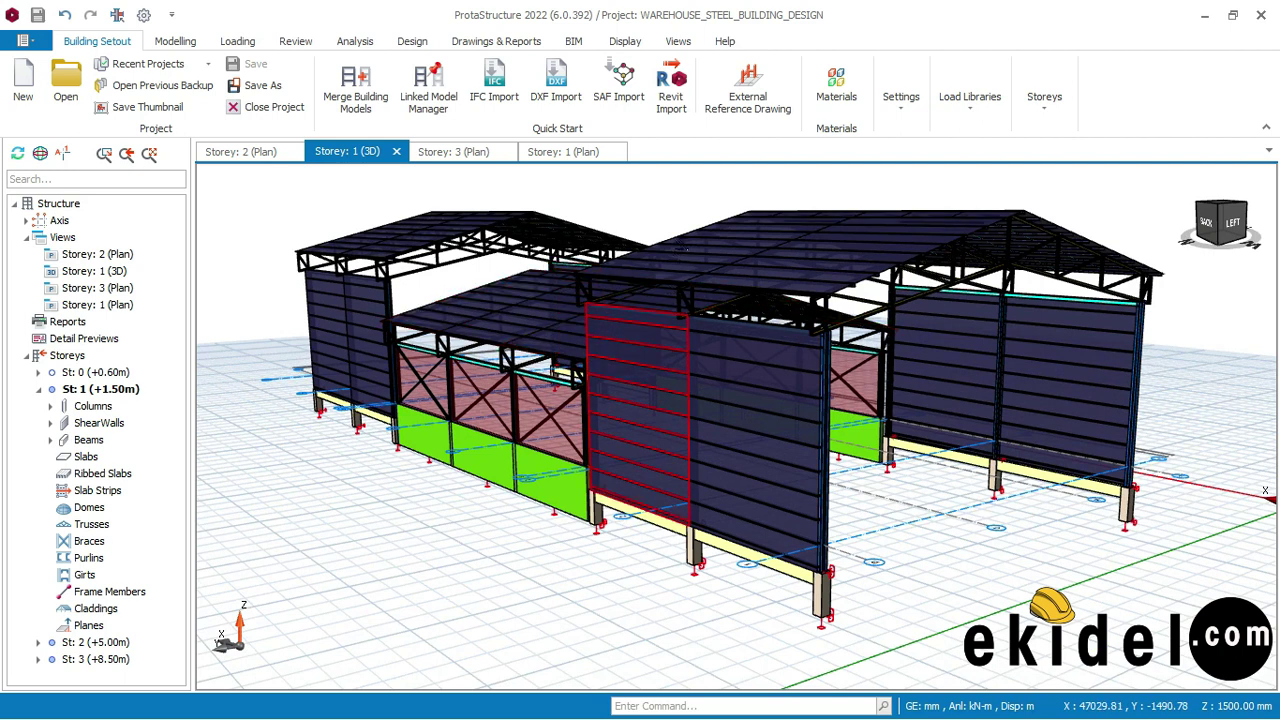
pyautogui.moveTo(687, 213); pyautogui.dragTo(694, 237, button='middle')
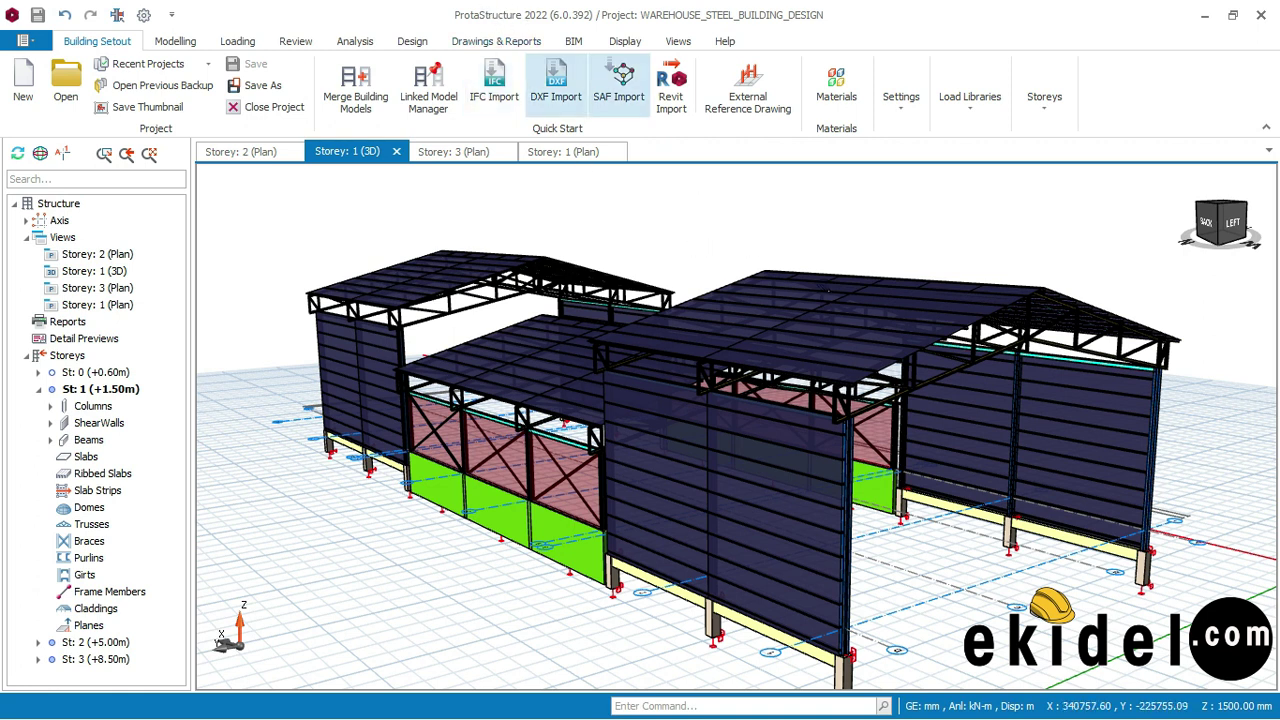
pyautogui.moveTo(850, 320); pyautogui.dragTo(787, 278, button='middle')
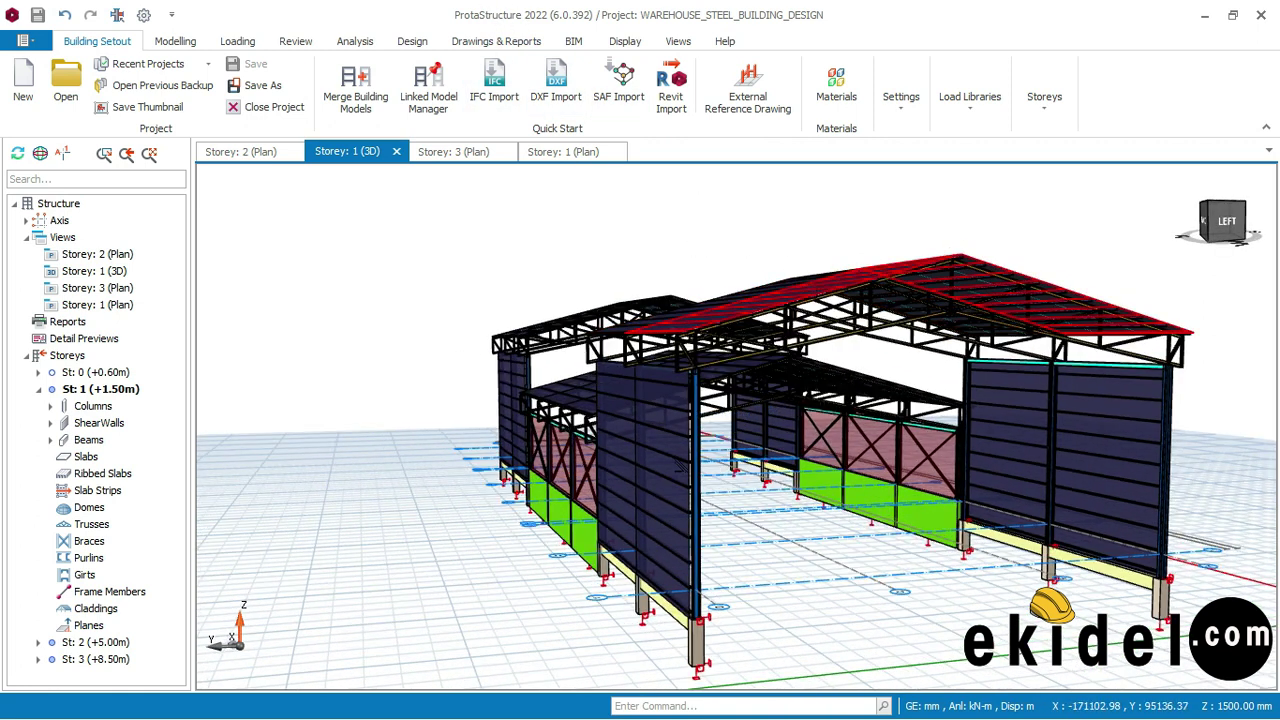
pyautogui.scroll(-1, 696, 470)
pyautogui.scroll(2, 697, 470)
pyautogui.moveTo(706, 479); pyautogui.dragTo(595, 565, button='middle')
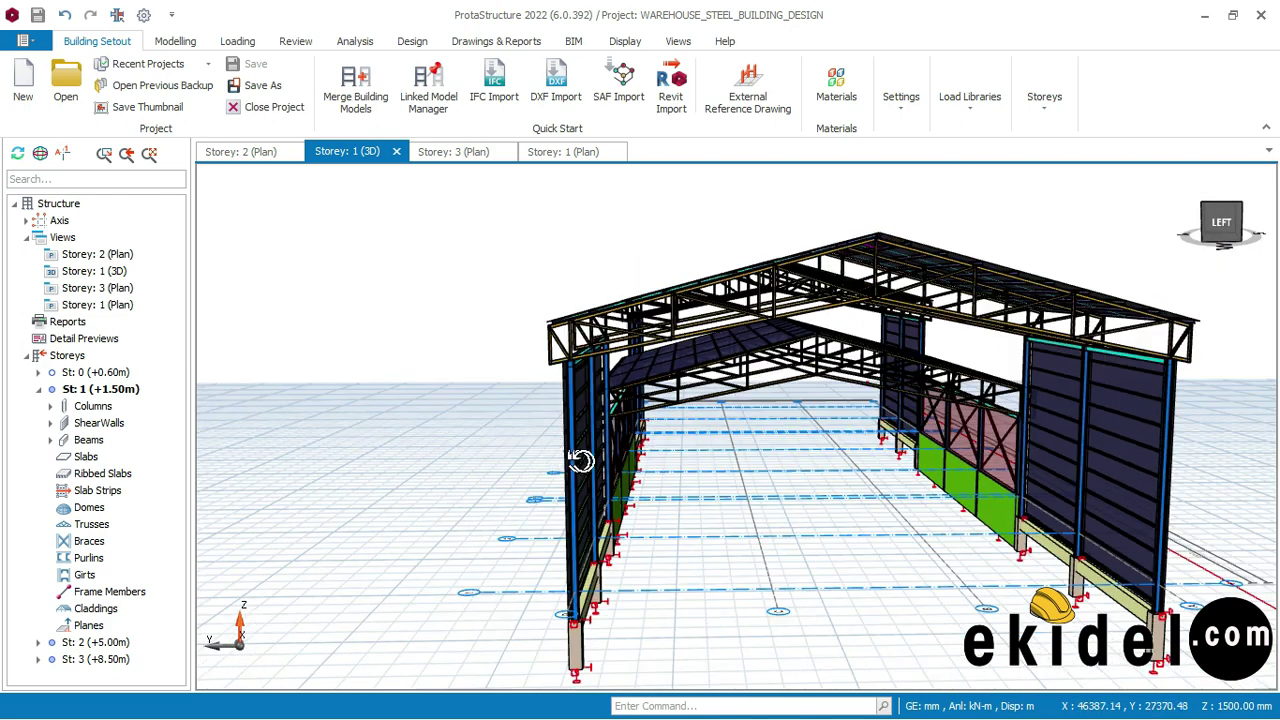
pyautogui.moveTo(581, 460); pyautogui.dragTo(604, 469, button='middle')
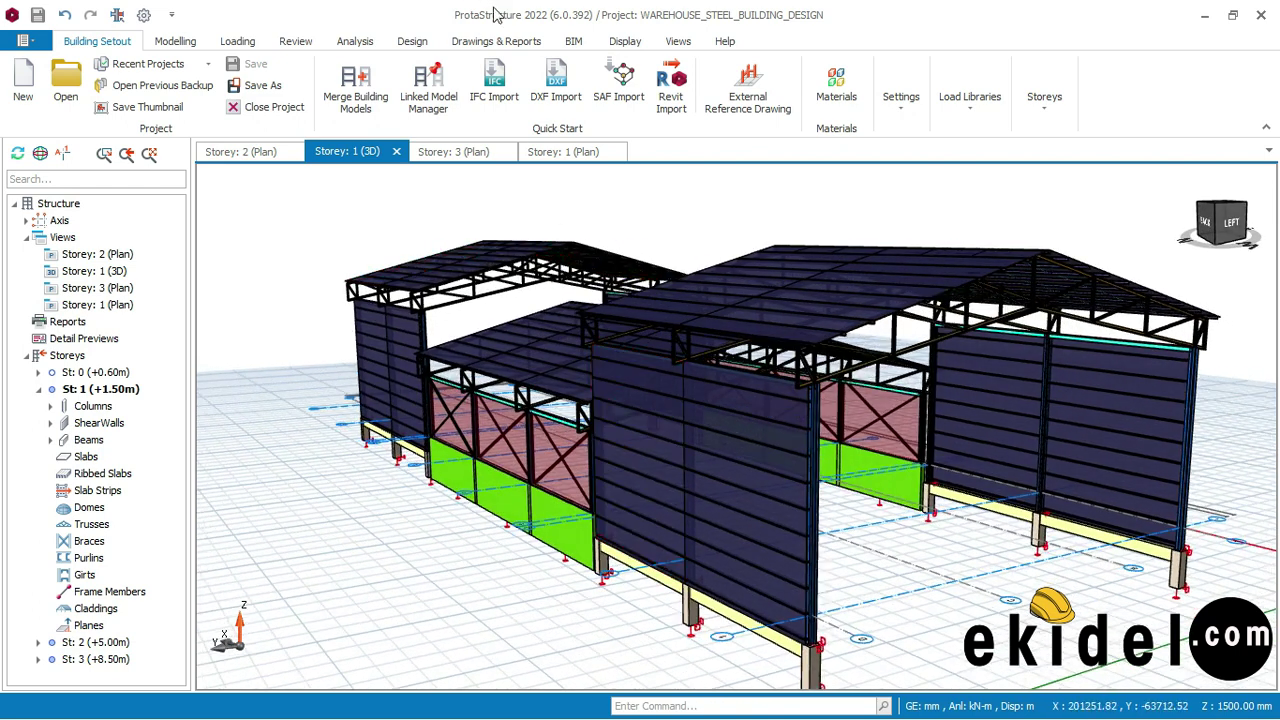
# - Inspect the front corner column up close, where the horizontal girts sit between the column and the wall cladding
pyautogui.scroll(2, 790, 460)
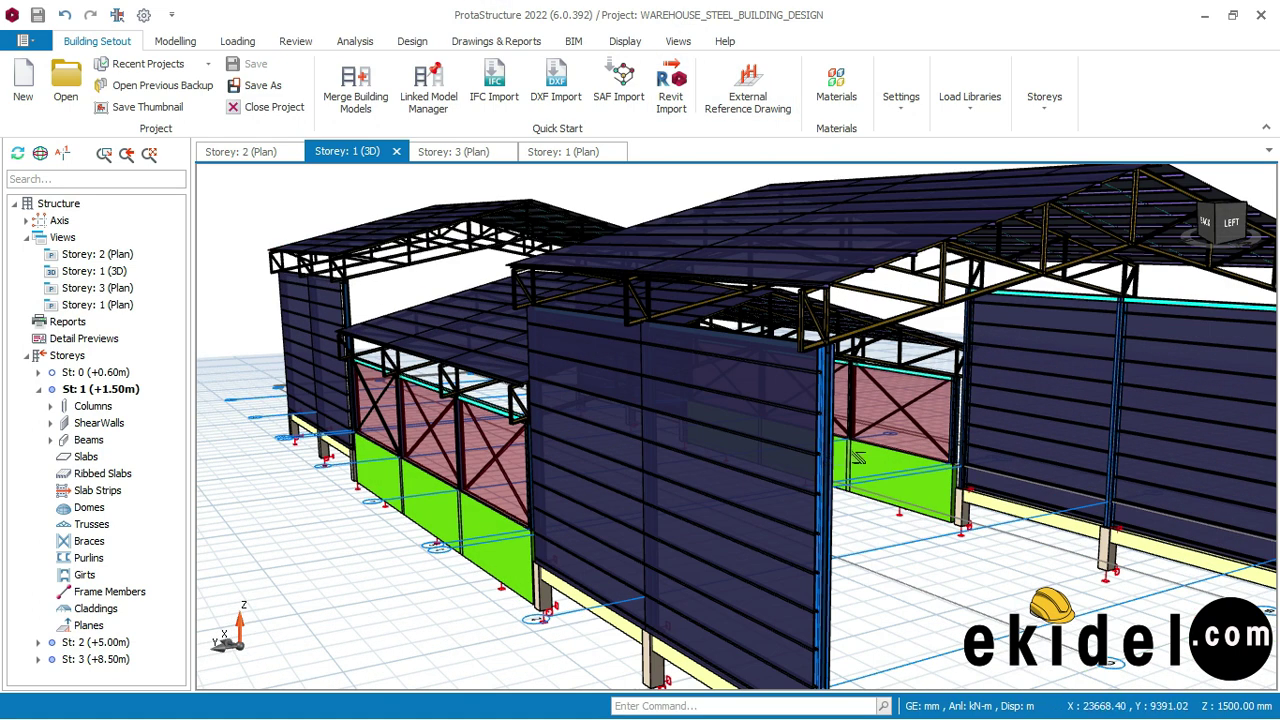
pyautogui.moveTo(815, 425)
pyautogui.mouseDown(button='middle')
pyautogui.moveTo(746, 397)
pyautogui.moveTo(690, 402)
pyautogui.mouseUp(button='middle')
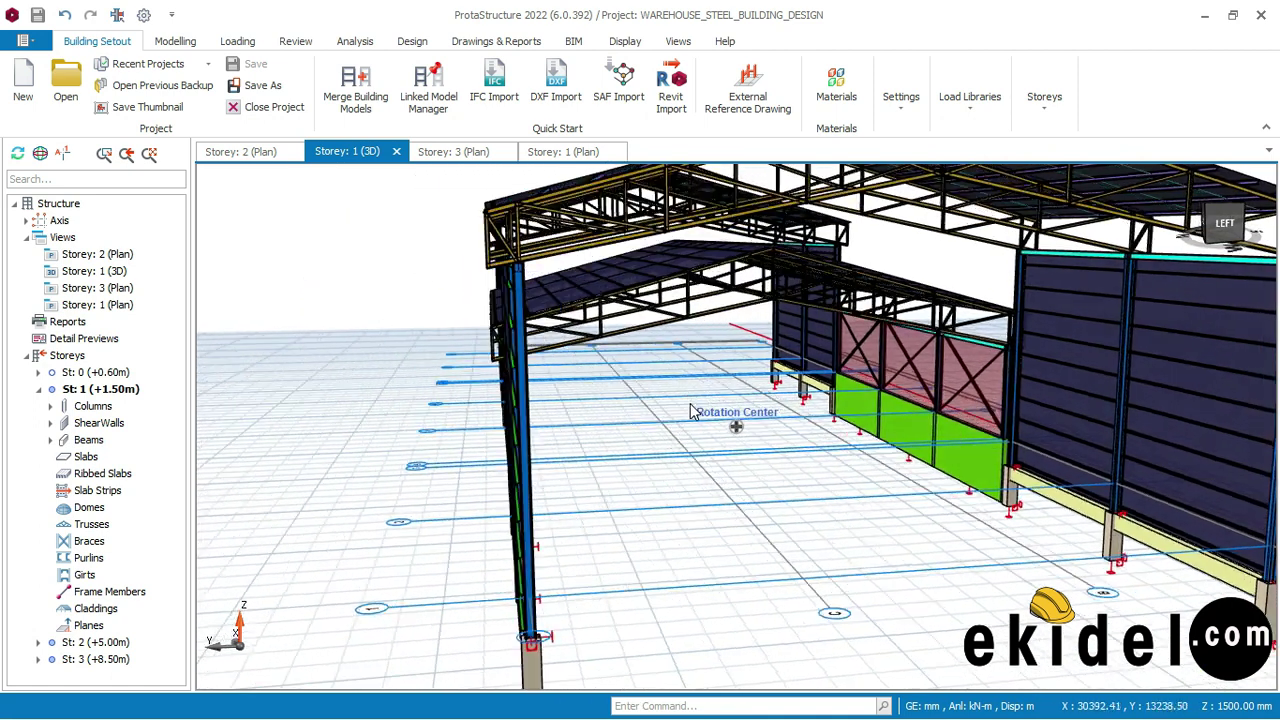
pyautogui.scroll(2, 526, 507)
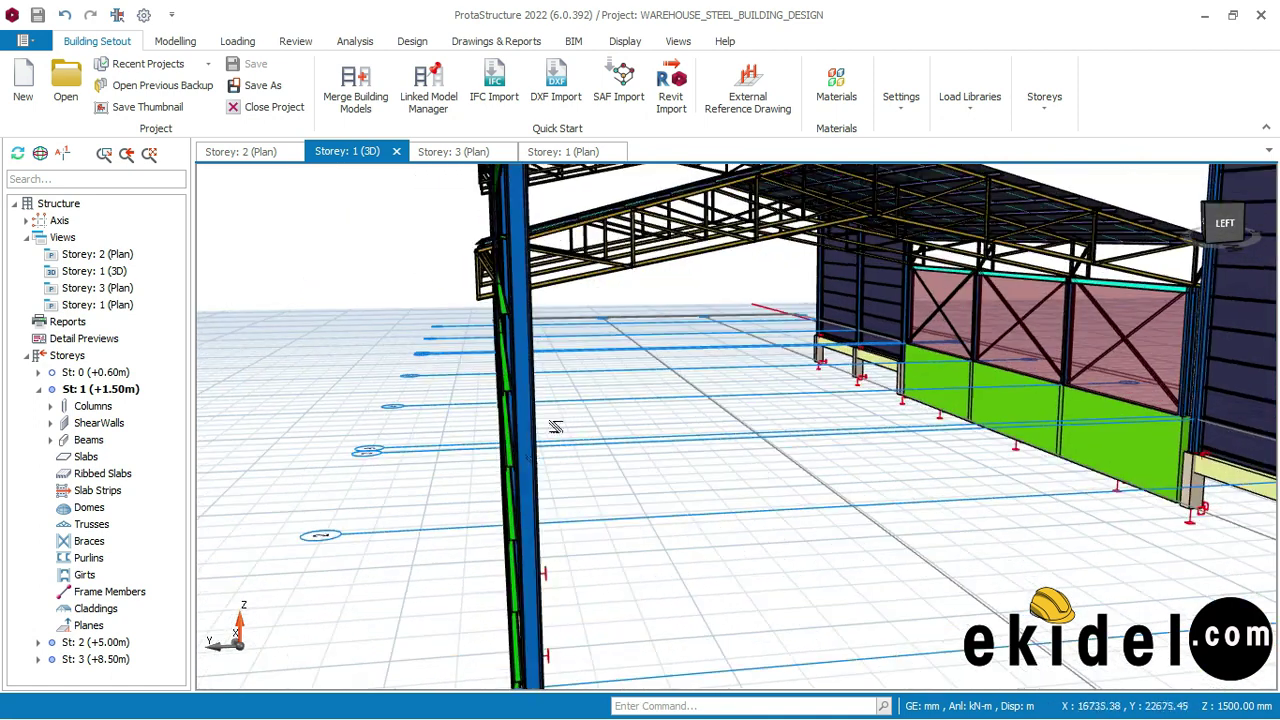
pyautogui.moveTo(555, 427); pyautogui.dragTo(589, 404, button='middle')
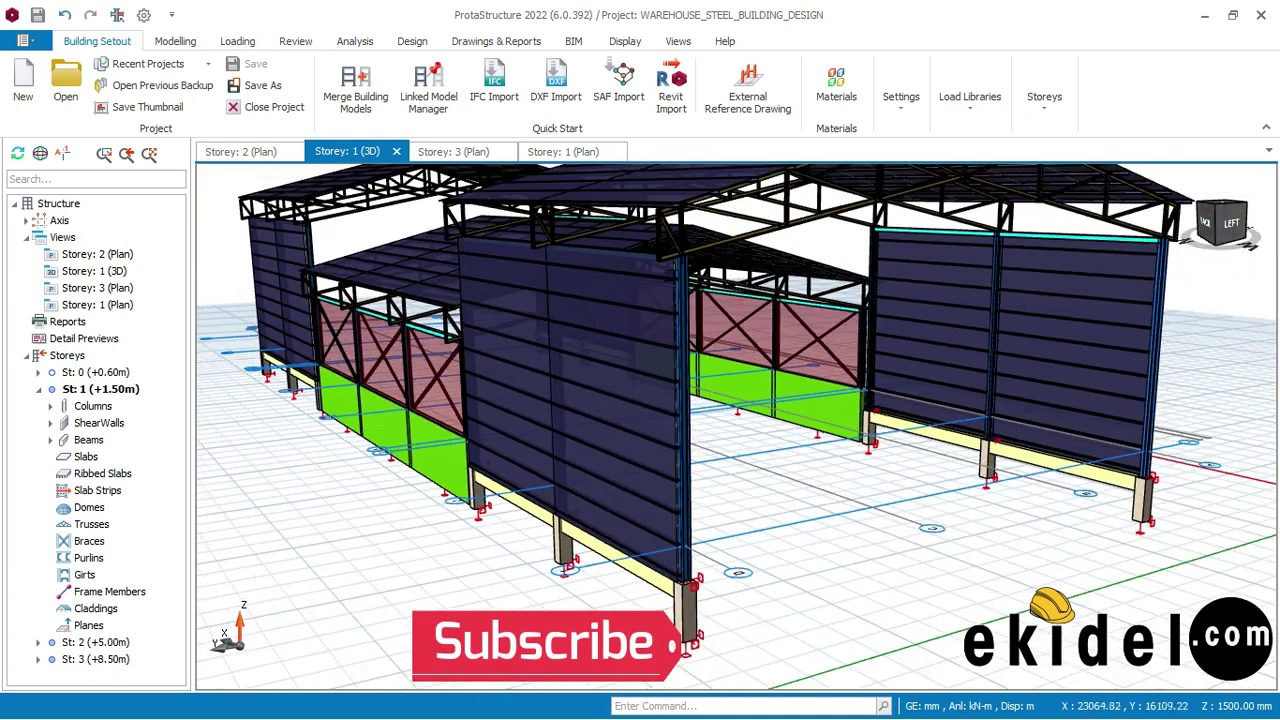
pyautogui.scroll(3, 589, 404)
pyautogui.scroll(-5, 684, 258)
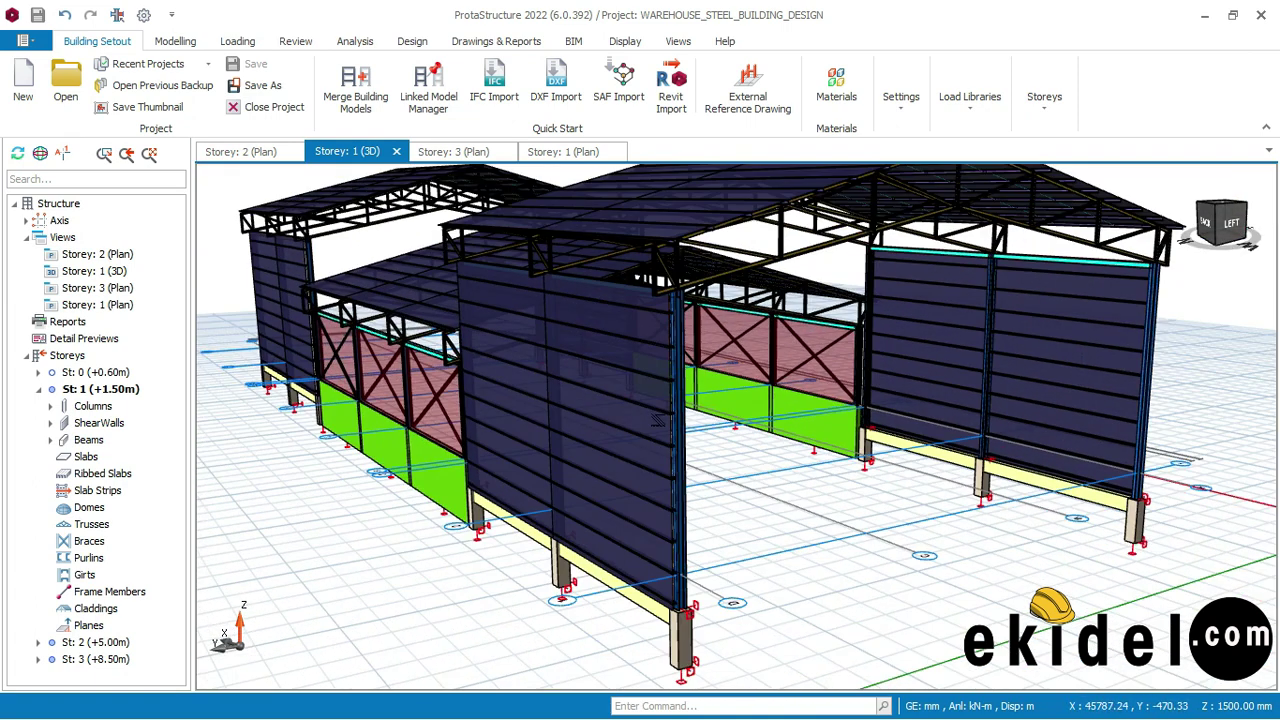
pyautogui.scroll(4, 688, 492)
pyautogui.moveTo(681, 487); pyautogui.dragTo(523, 473, button='middle')
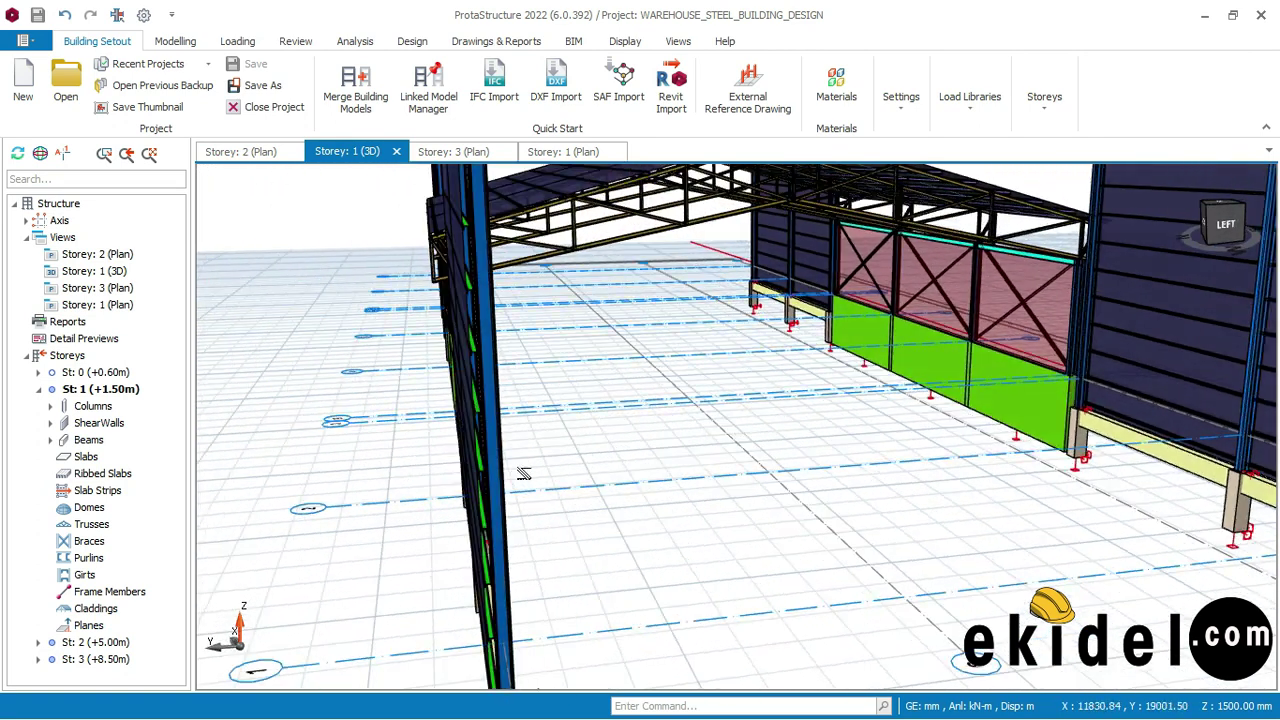
pyautogui.scroll(4, 508, 450)
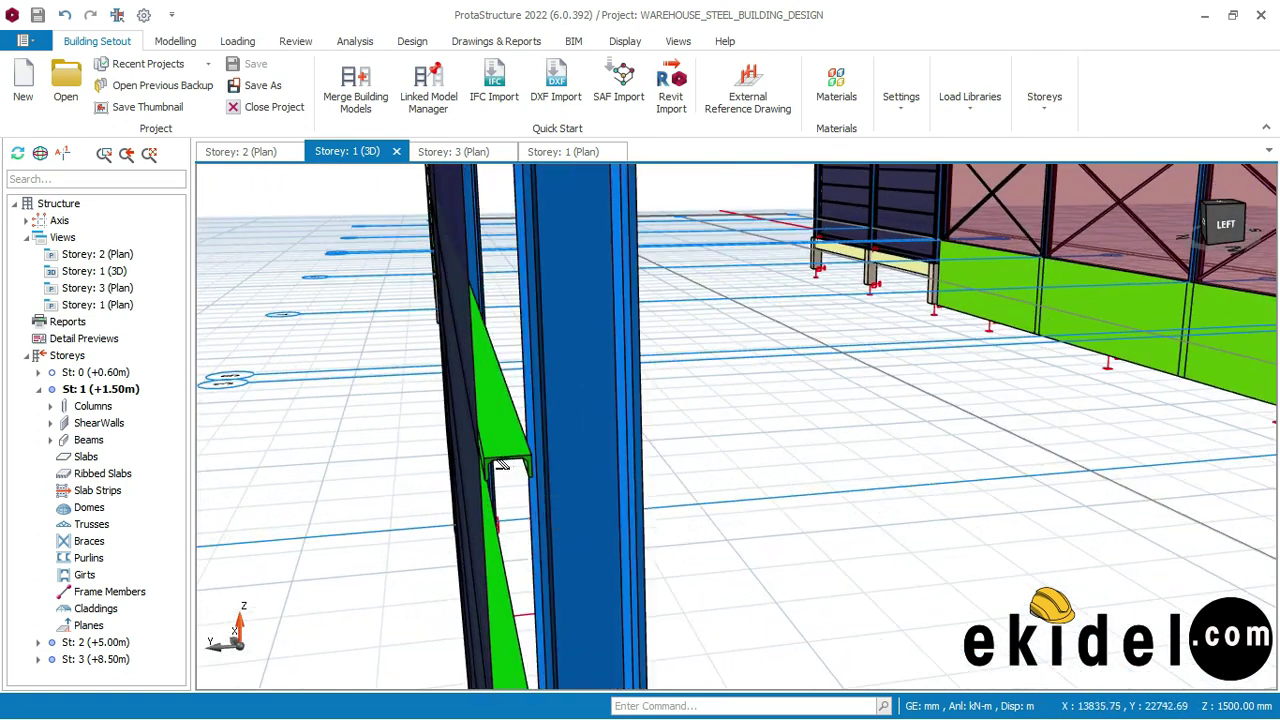
pyautogui.moveTo(510, 450); pyautogui.dragTo(582, 380, button='middle')
pyautogui.moveTo(607, 333); pyautogui.dragTo(617, 467, button='middle')
pyautogui.scroll(-5, 589, 349)
pyautogui.scroll(2, 579, 341)
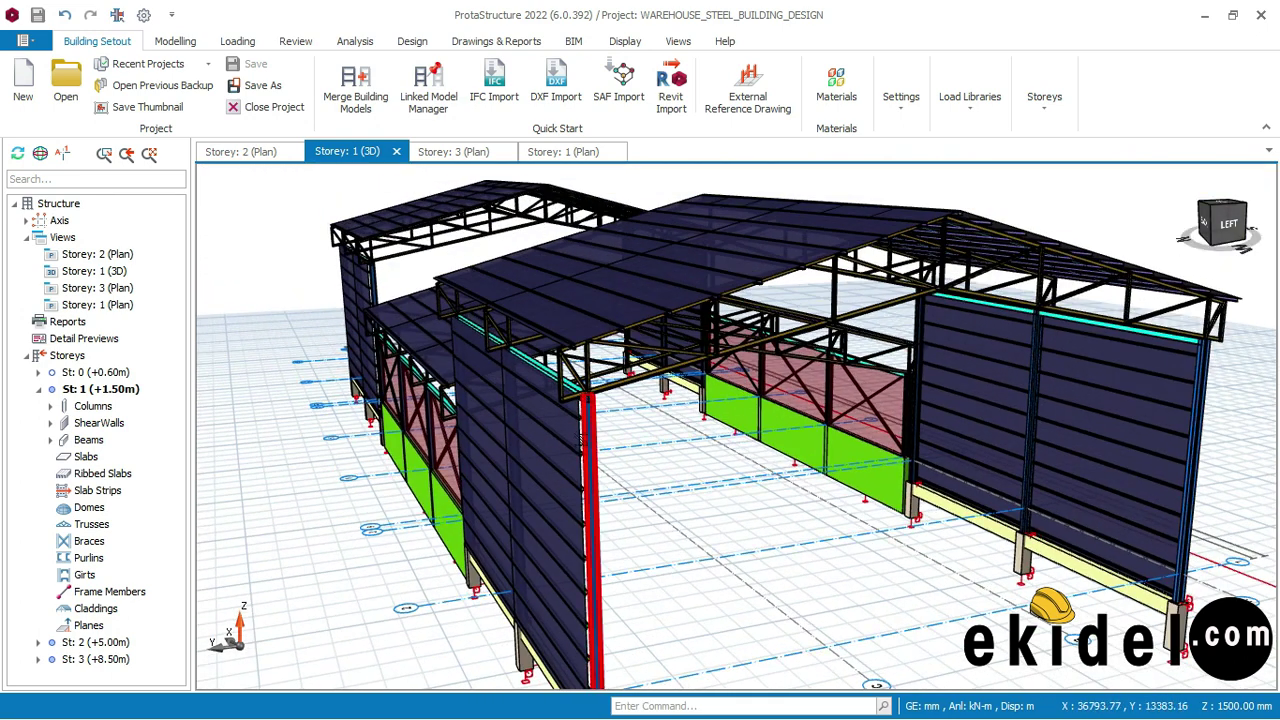
# - Compare the clad wall beside the corner column with the building's long side, checking how the cladding covers the girts
pyautogui.scroll(3, 577, 454)
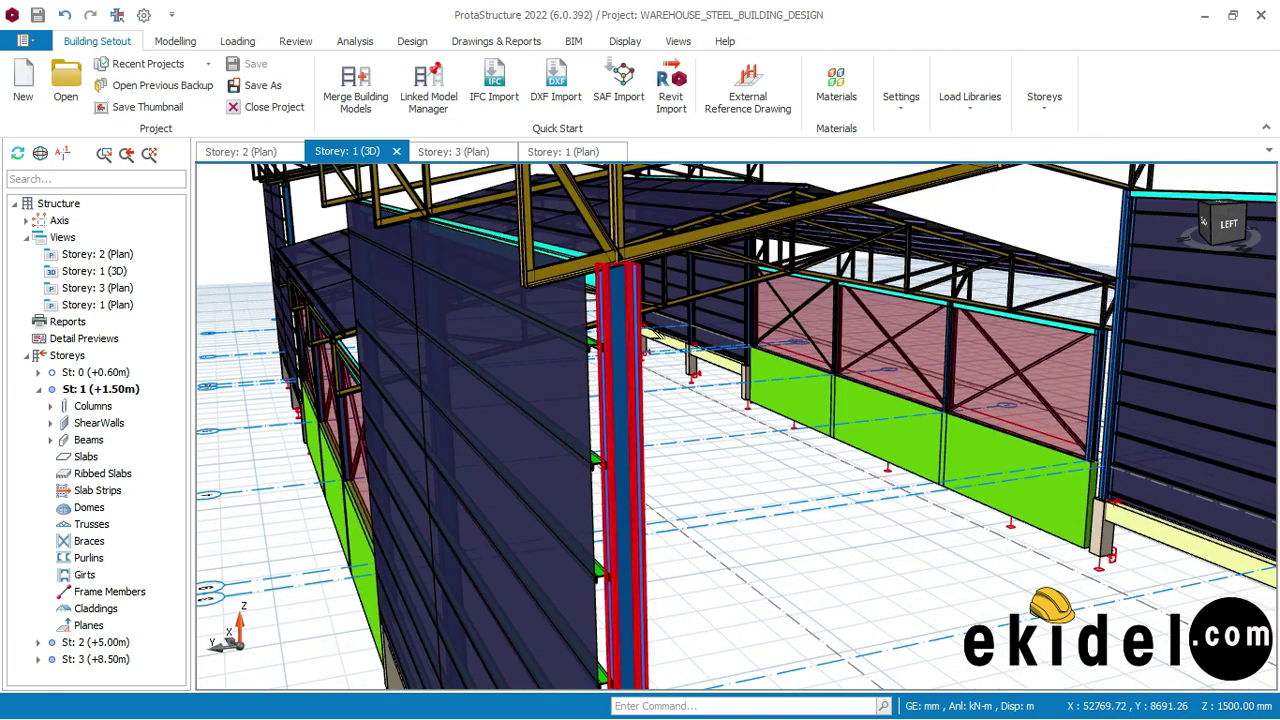
pyautogui.scroll(-2, 638, 336)
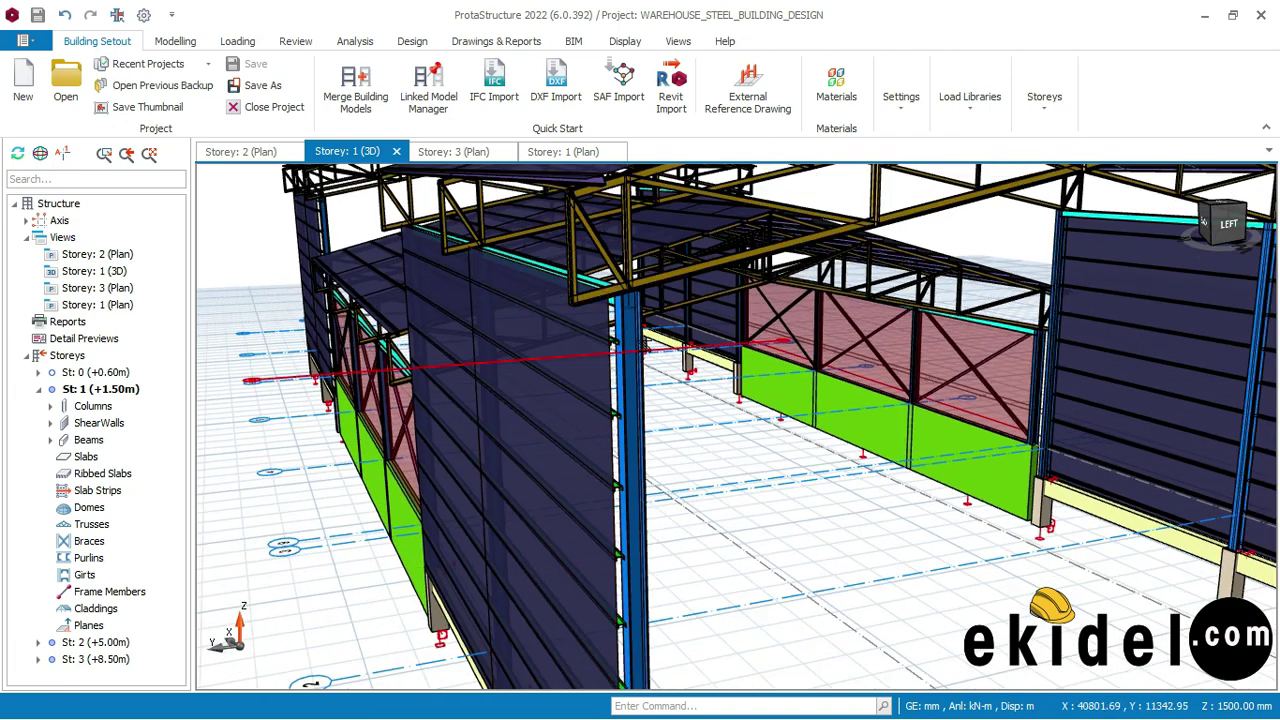
pyautogui.scroll(-1, 638, 358)
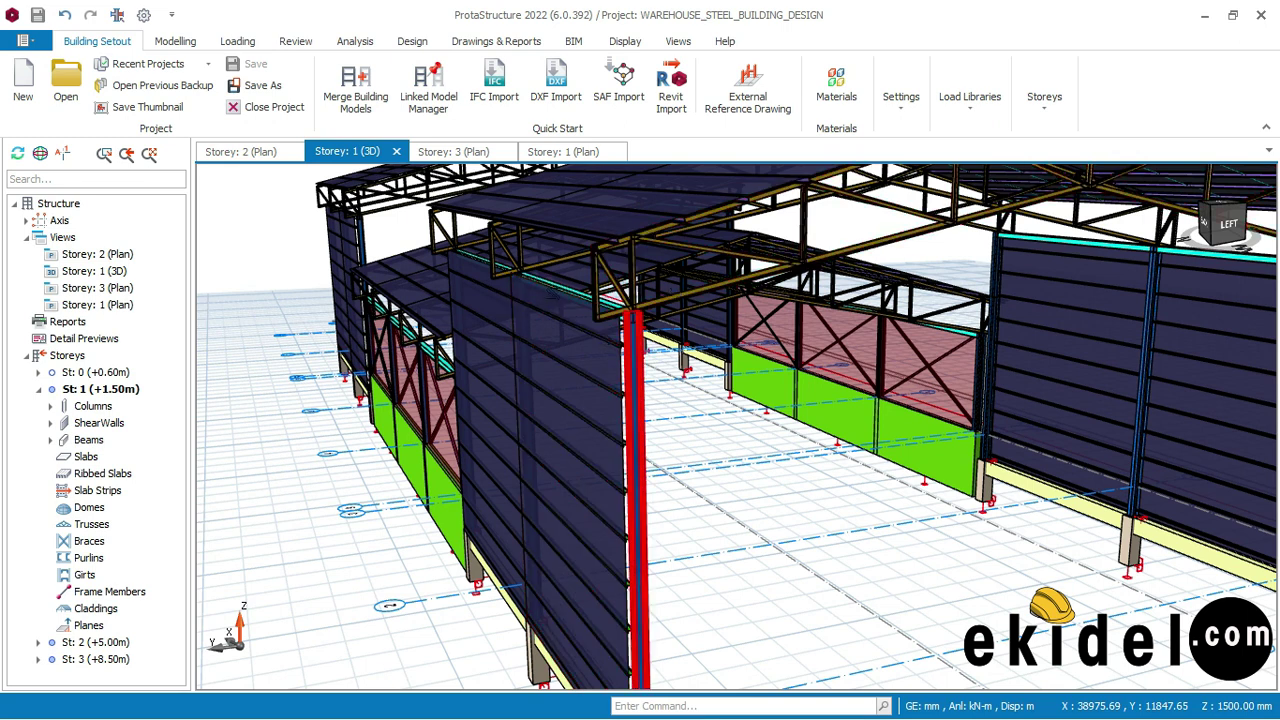
pyautogui.scroll(-5, 622, 345)
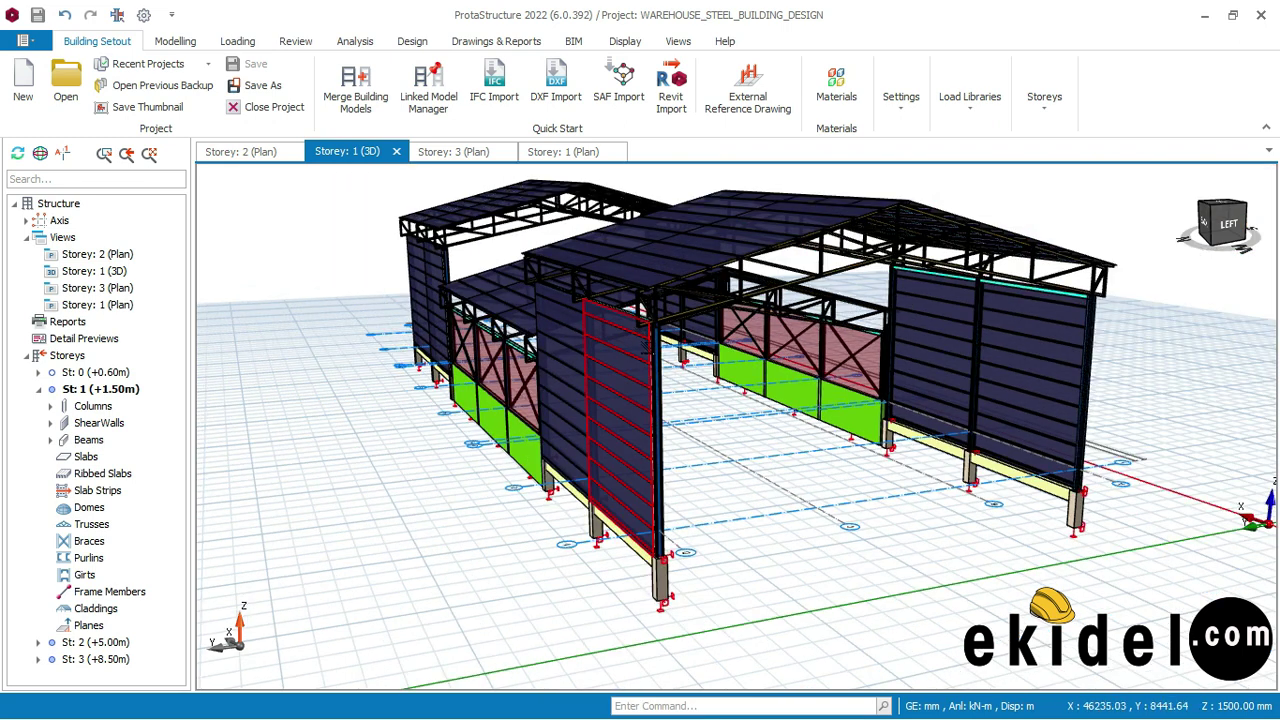
pyautogui.scroll(4, 647, 350)
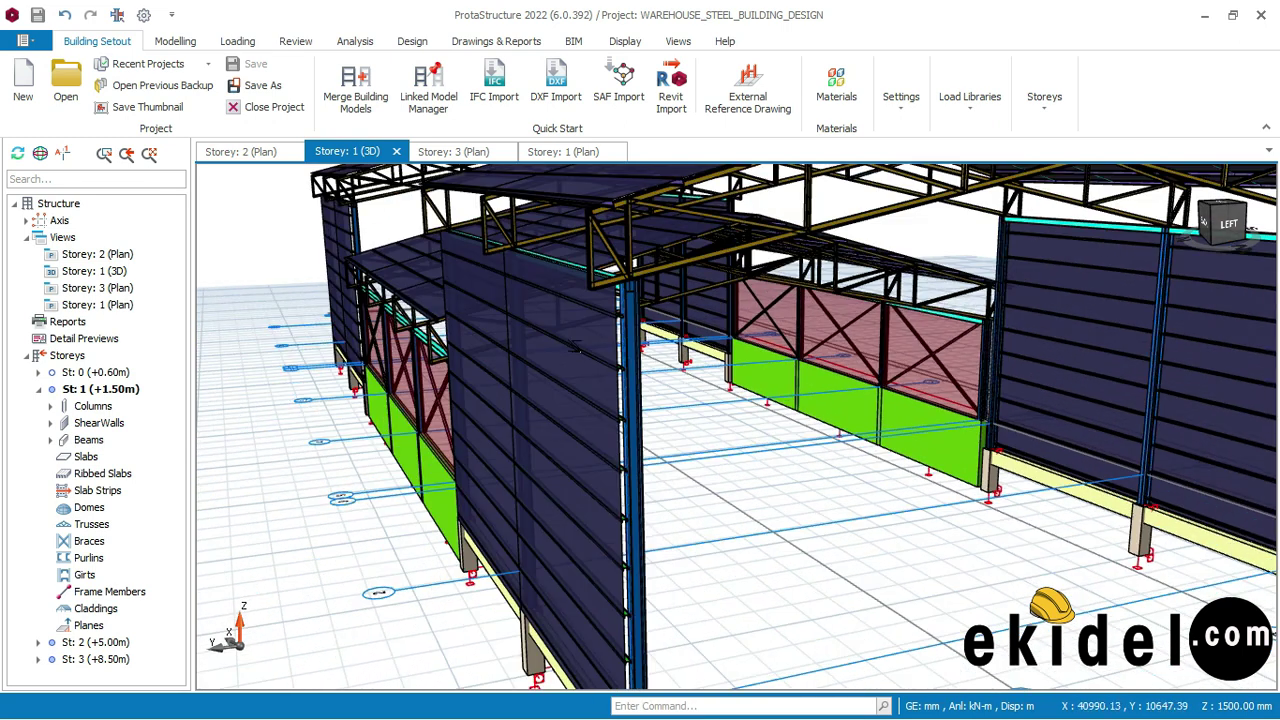
pyautogui.keyDown('shift'); pyautogui.moveTo(575, 346); pyautogui.dragTo(700, 350, button='middle'); pyautogui.keyUp('shift')
pyautogui.scroll(-4, 519, 349)
pyautogui.moveTo(516, 348); pyautogui.dragTo(755, 358, button='middle')
pyautogui.scroll(3, 500, 288)
pyautogui.scroll(-3, 493, 219)
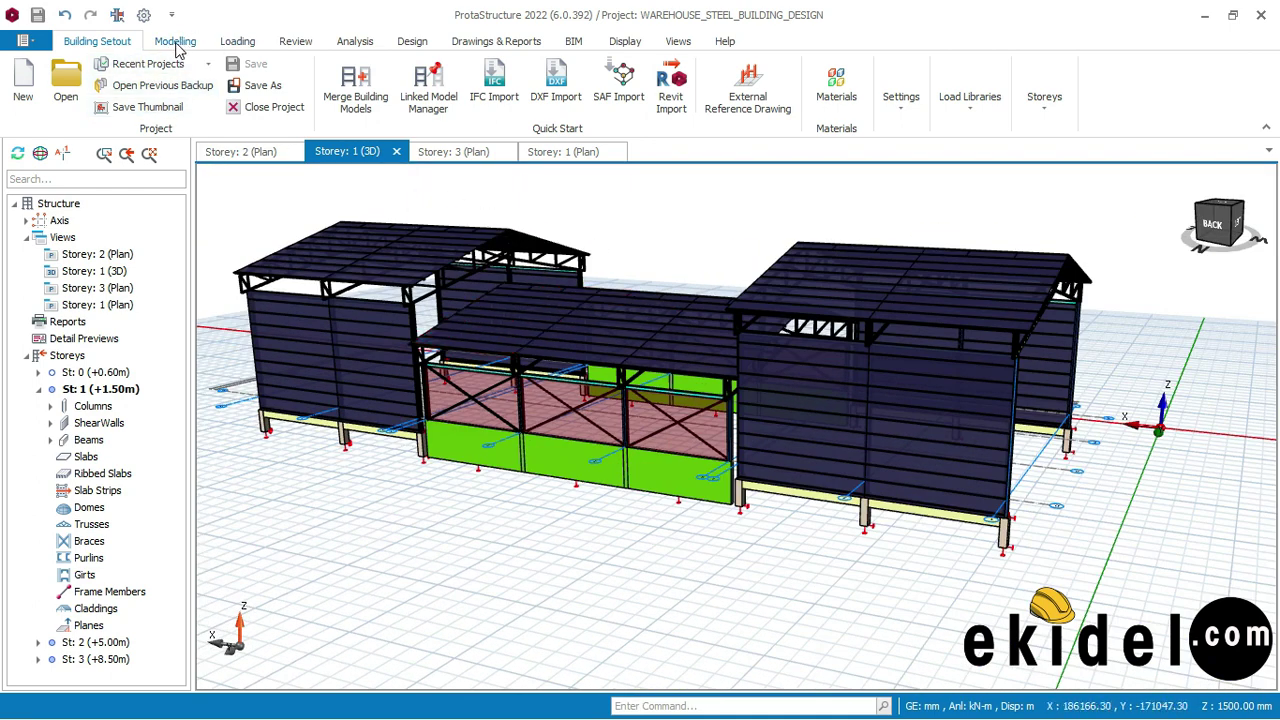
# - Turn off the Claddings layer in the 3D view
pyautogui.click(674, 42)
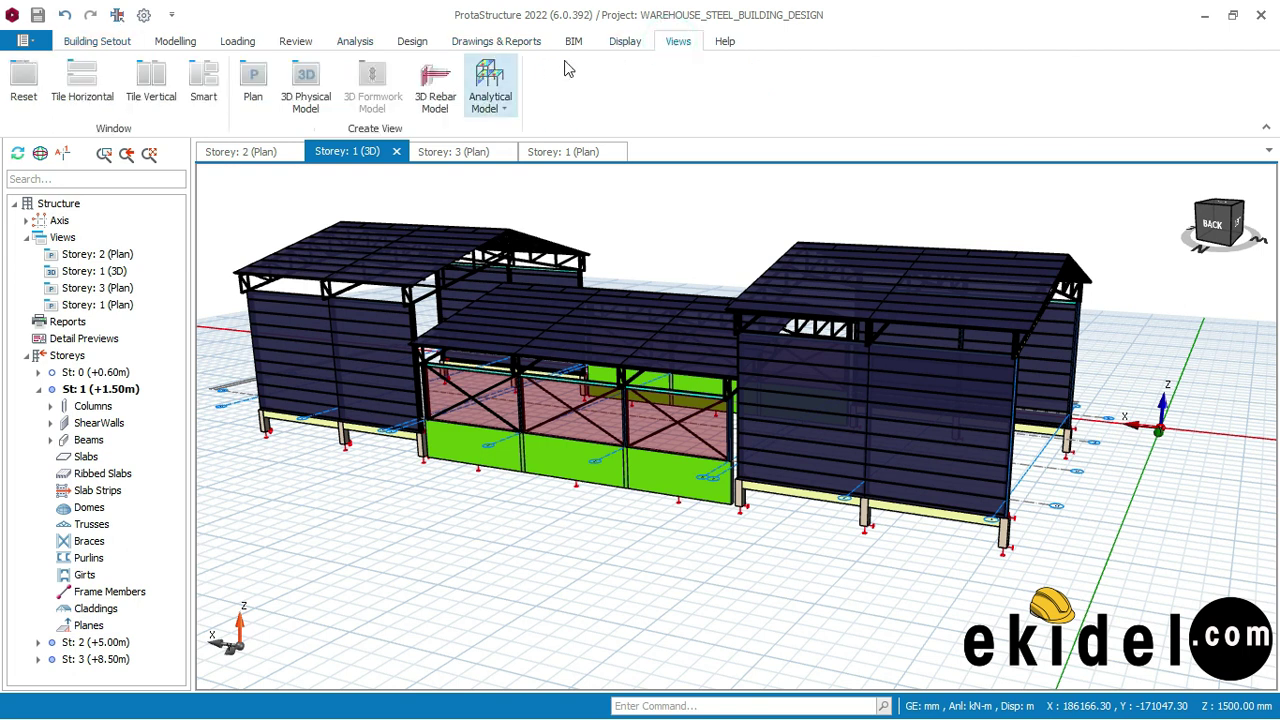
pyautogui.click(628, 44)
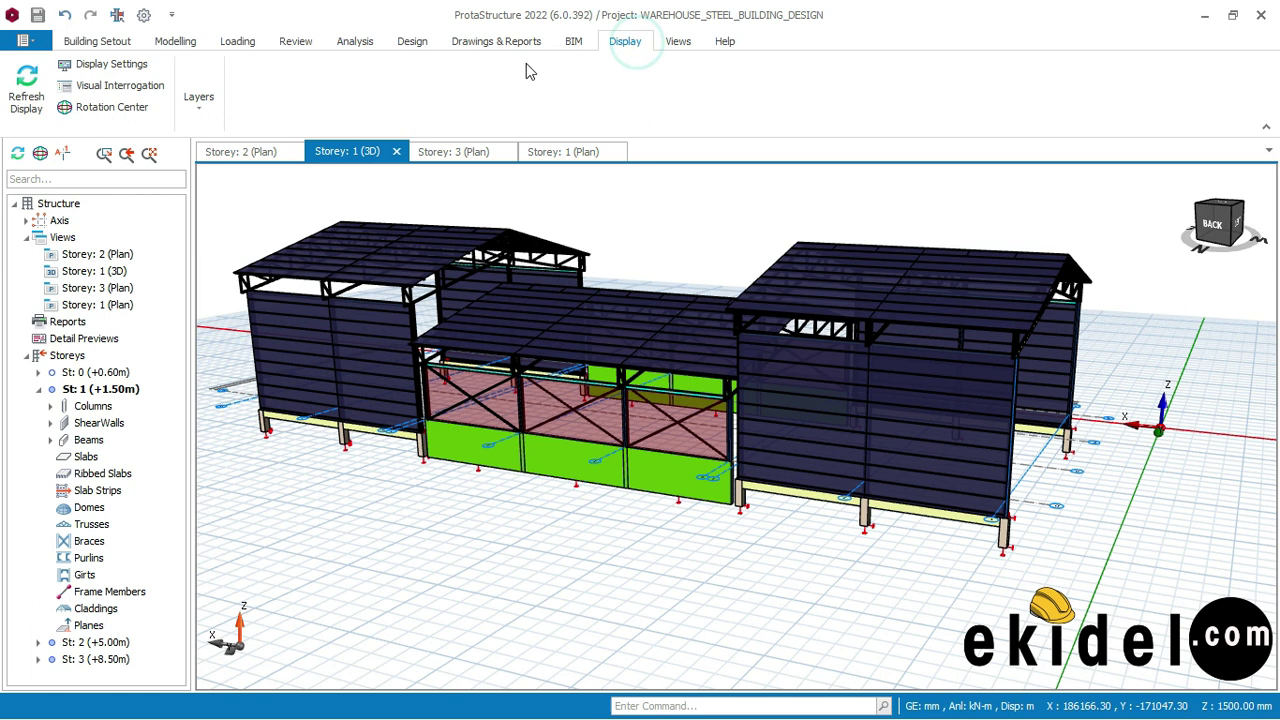
pyautogui.click(200, 100)
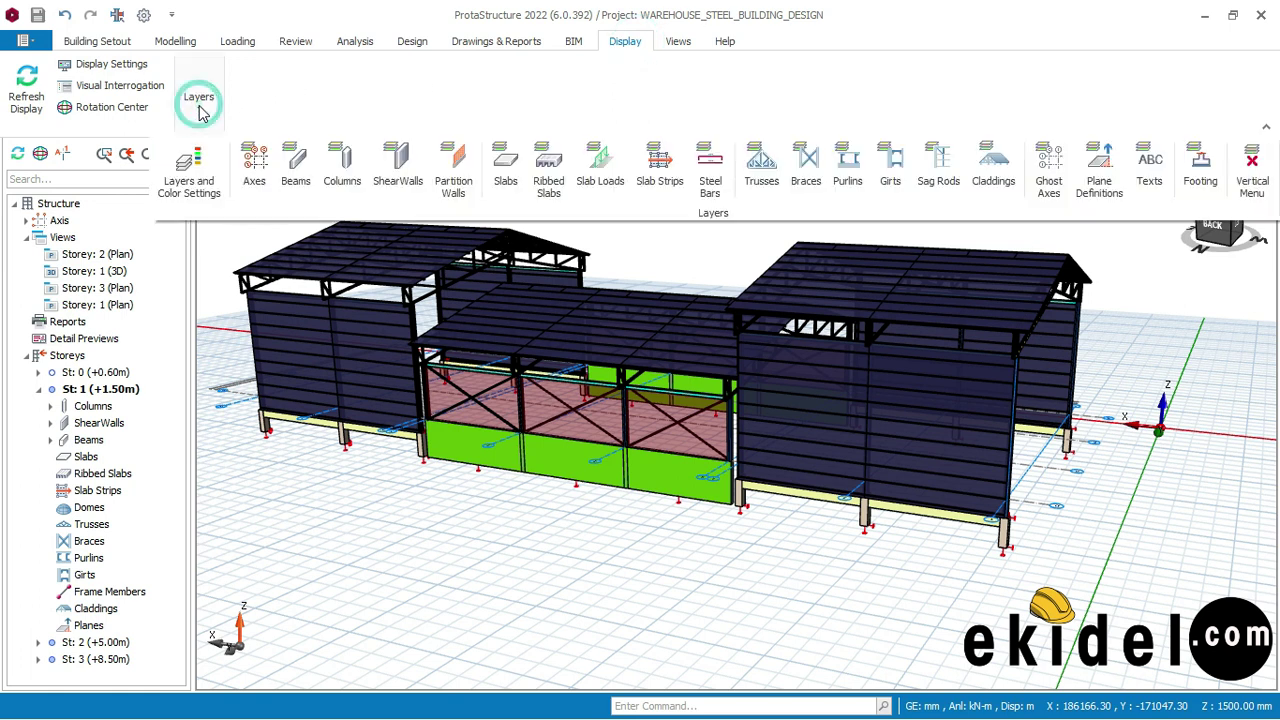
pyautogui.click(993, 165)
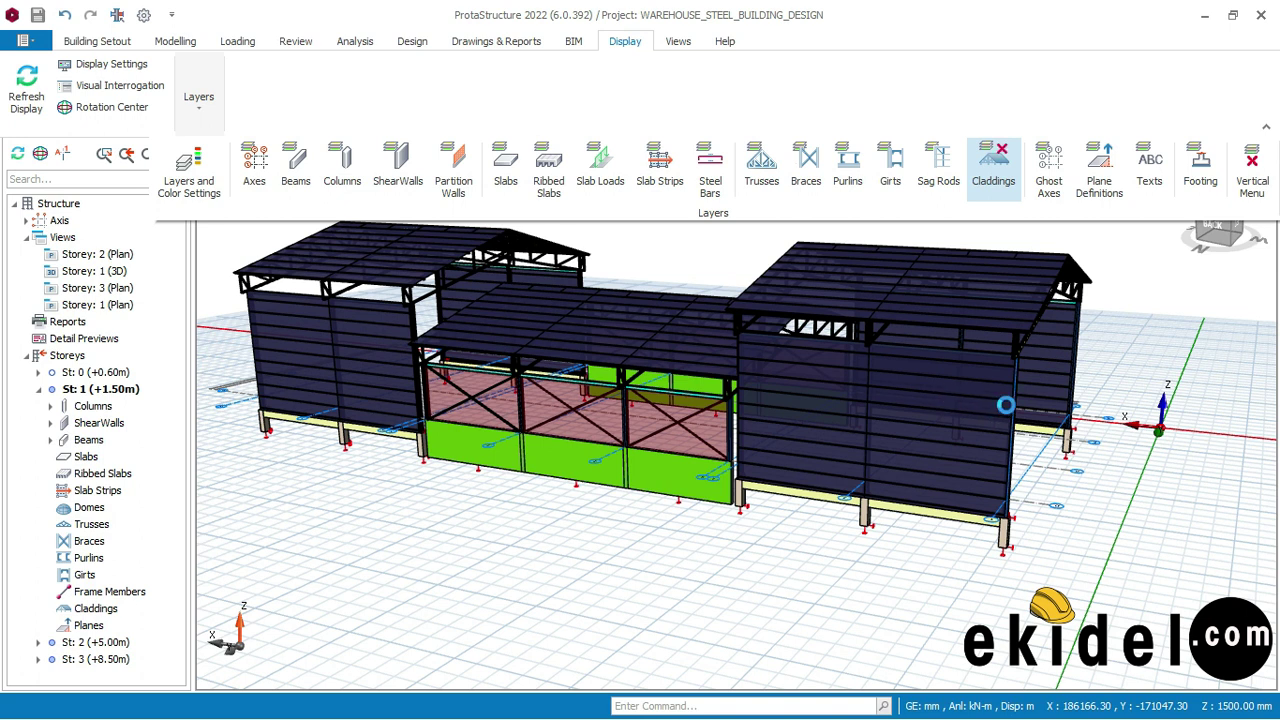
# - Examine the exposed side-wall girts spanning between the steel columns, up close and across the whole frame
pyautogui.scroll(6, 1005, 405)
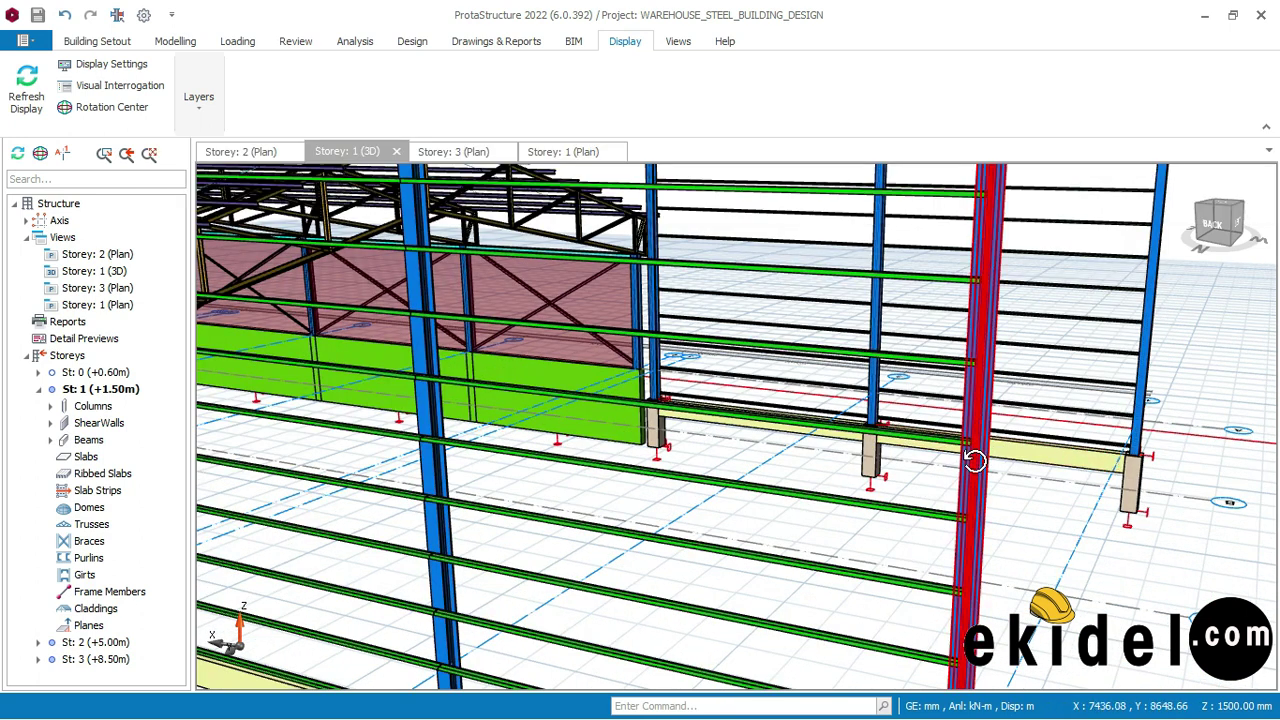
pyautogui.moveTo(975, 460); pyautogui.dragTo(734, 423, button='middle')
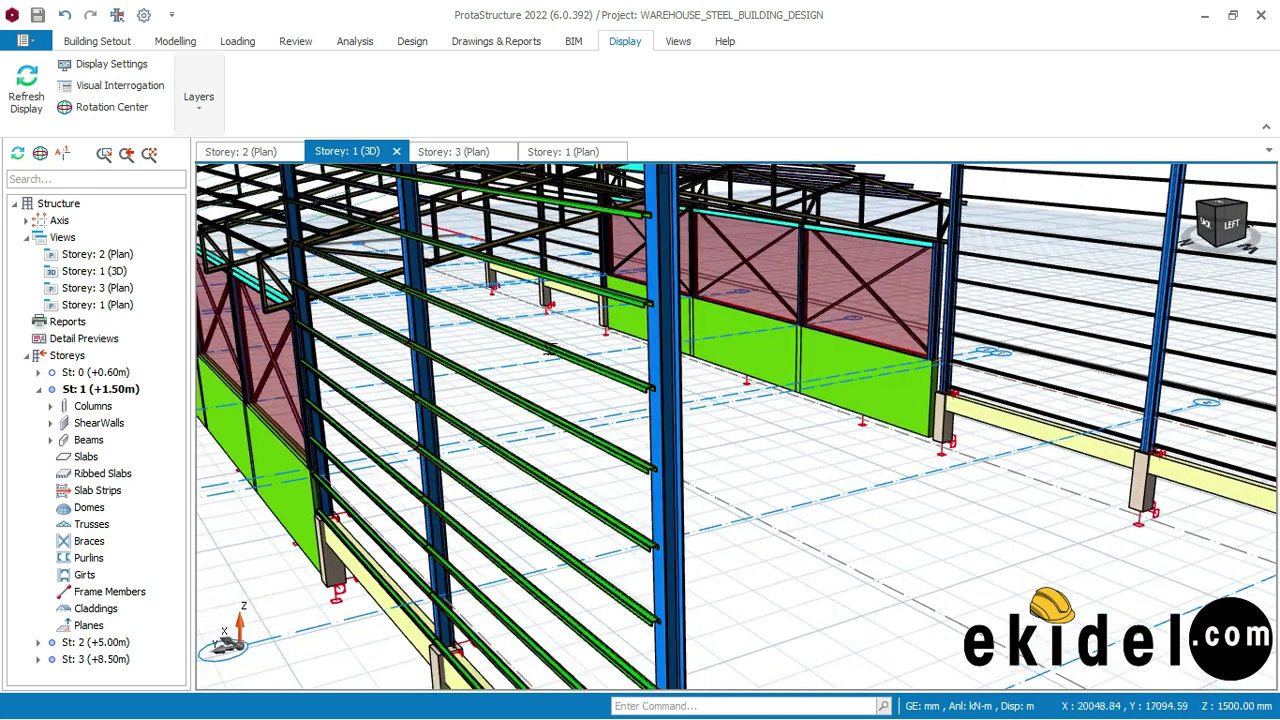
pyautogui.scroll(-5, 512, 400)
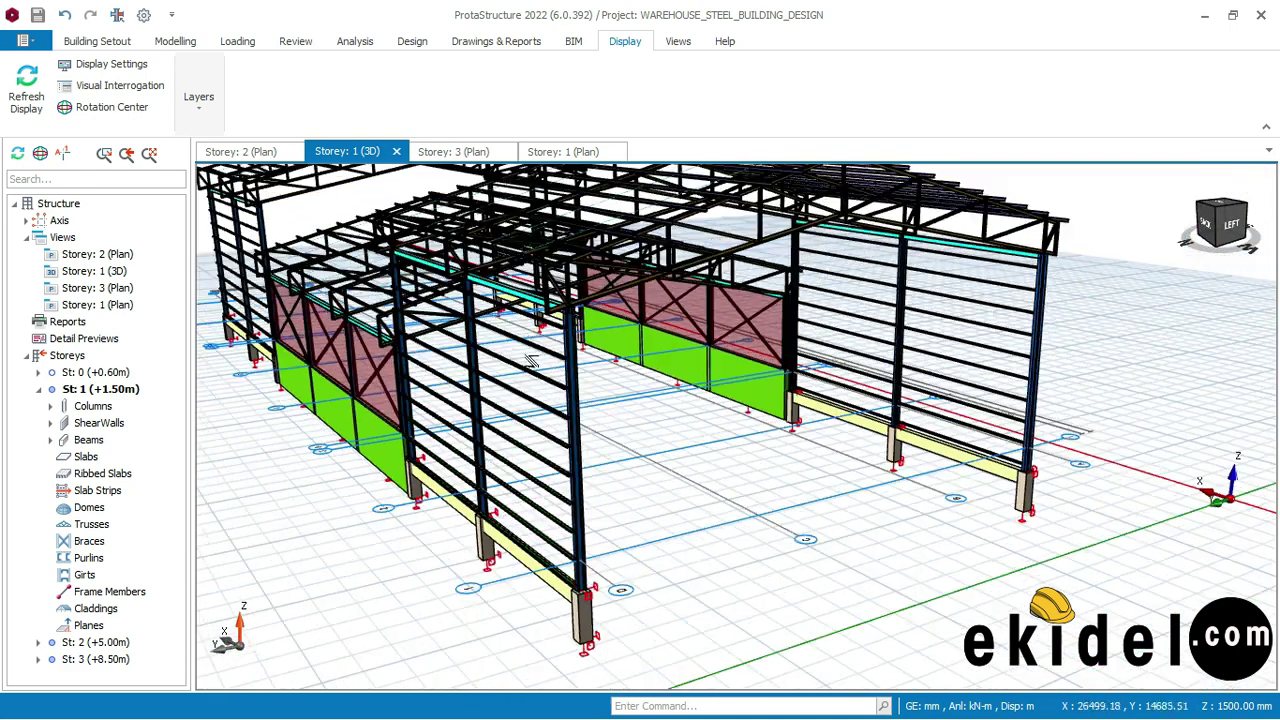
pyautogui.scroll(3, 535, 387)
pyautogui.scroll(-5, 580, 403)
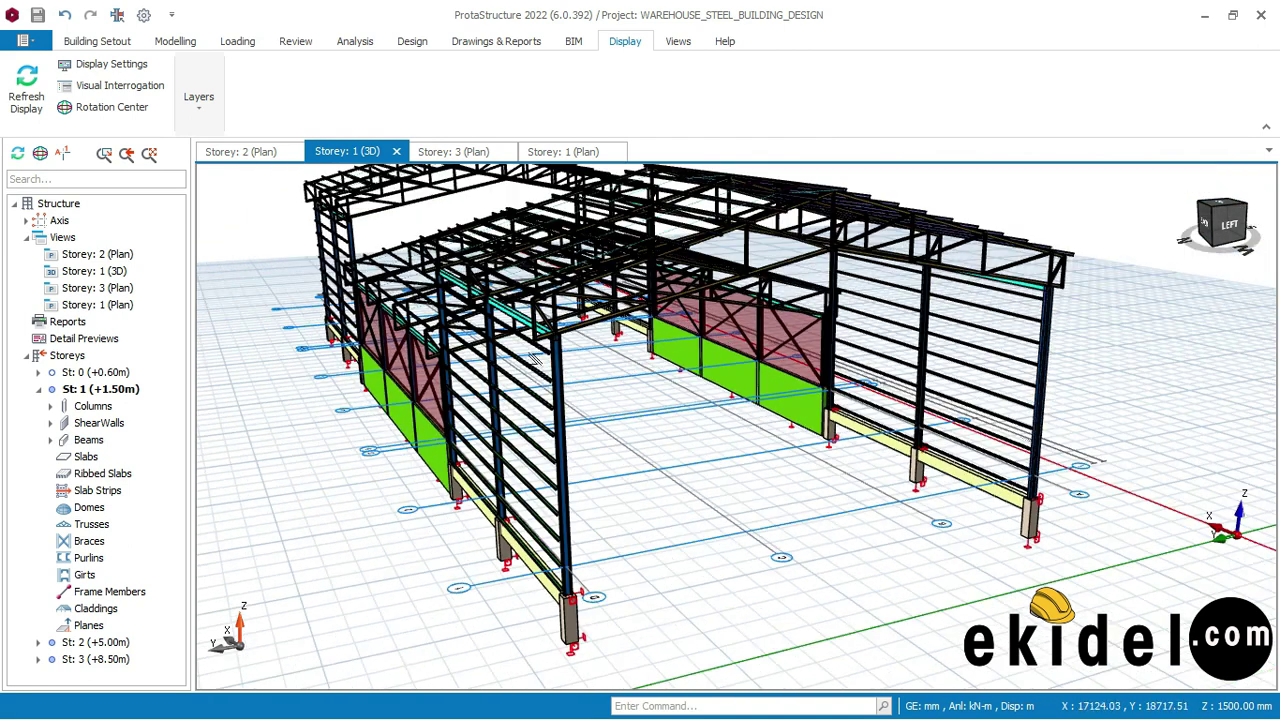
# - Inspect the exposed girts between the columns on both side walls of the nearer tall block, from inside and outside
pyautogui.click(535, 362)
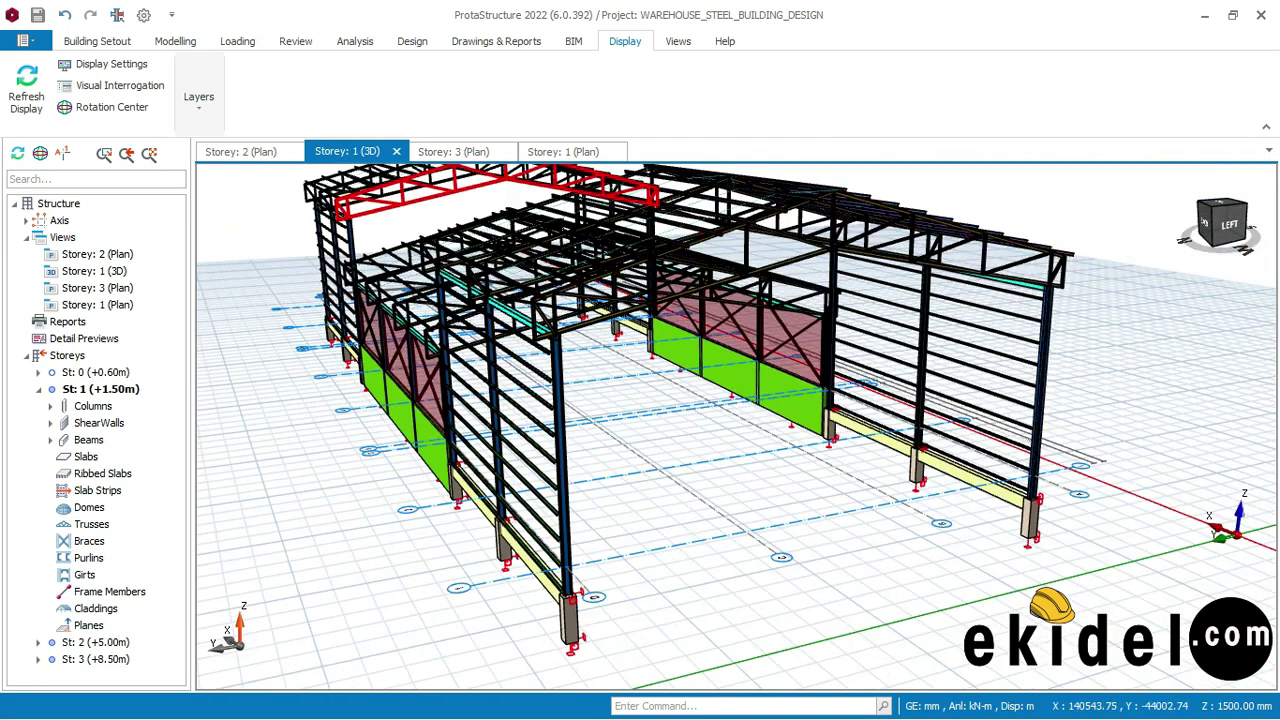
pyautogui.scroll(3, 542, 508)
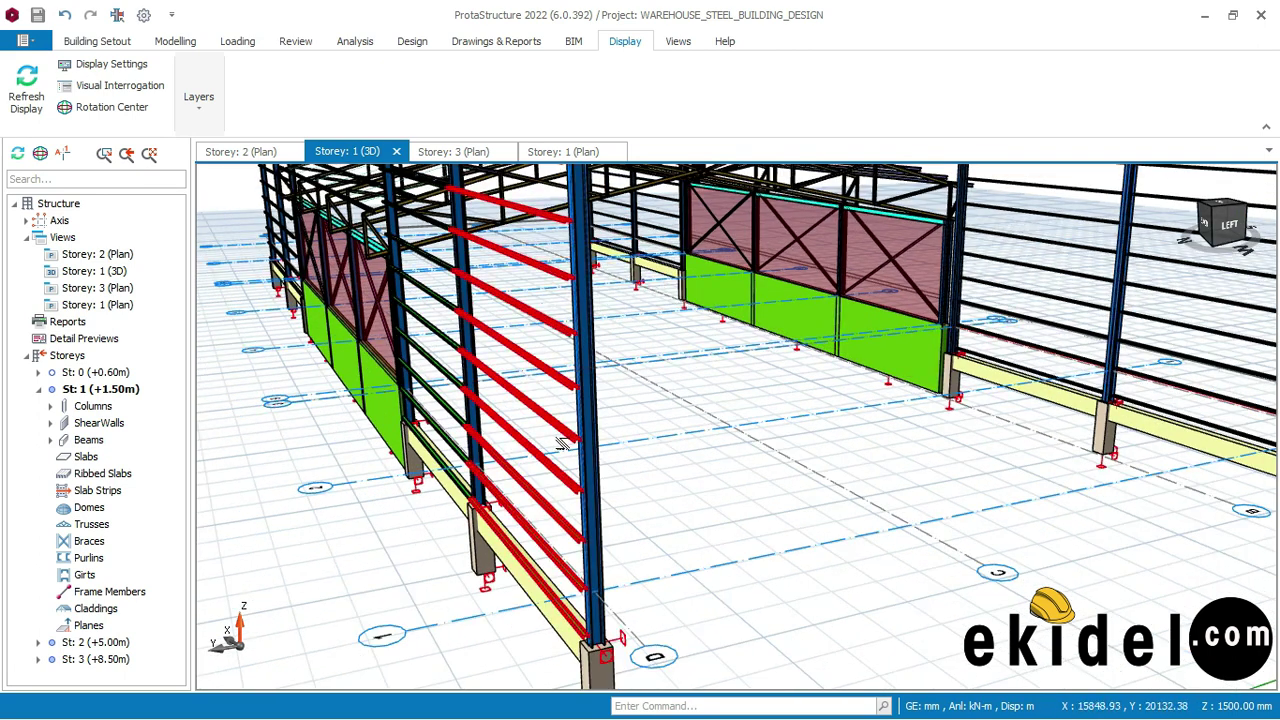
pyautogui.scroll(-1, 565, 338)
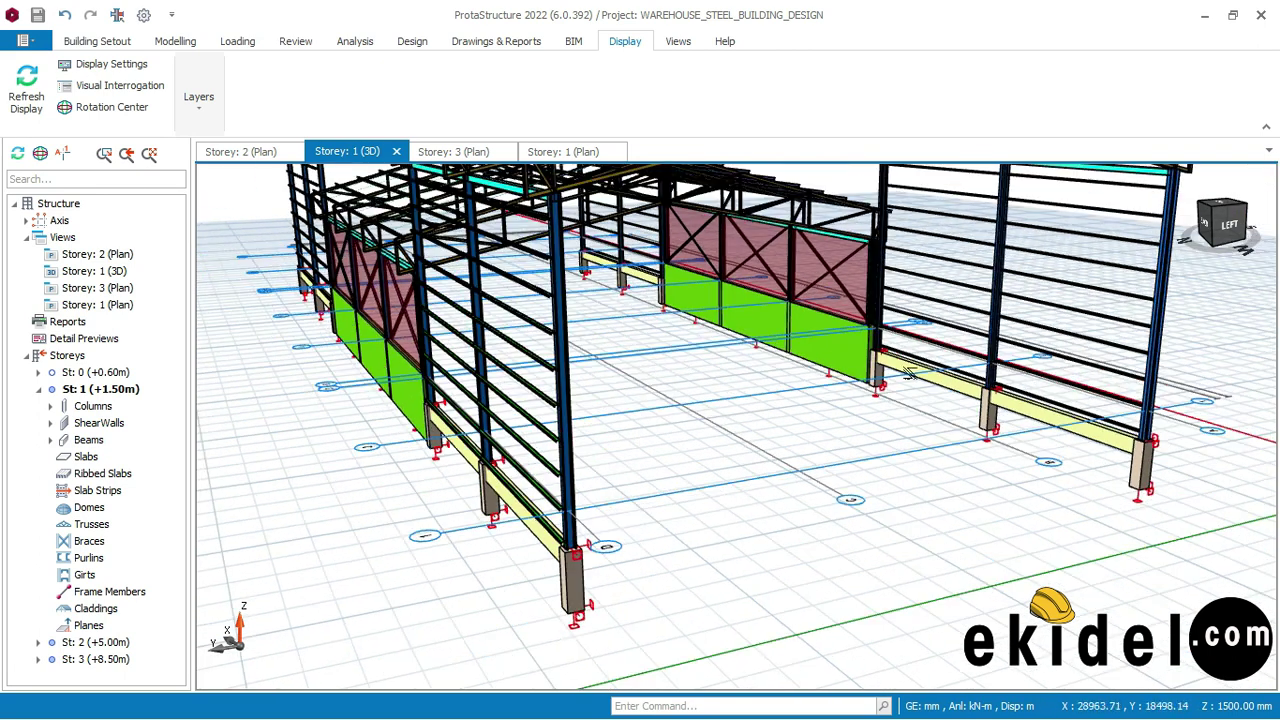
pyautogui.scroll(-1, 1022, 355)
pyautogui.moveTo(1022, 355)
pyautogui.mouseDown(button='middle')
pyautogui.moveTo(699, 388)
pyautogui.moveTo(734, 426)
pyautogui.moveTo(674, 429)
pyautogui.mouseUp(button='middle')
pyautogui.scroll(2, 697, 392)
pyautogui.scroll(-2, 614, 371)
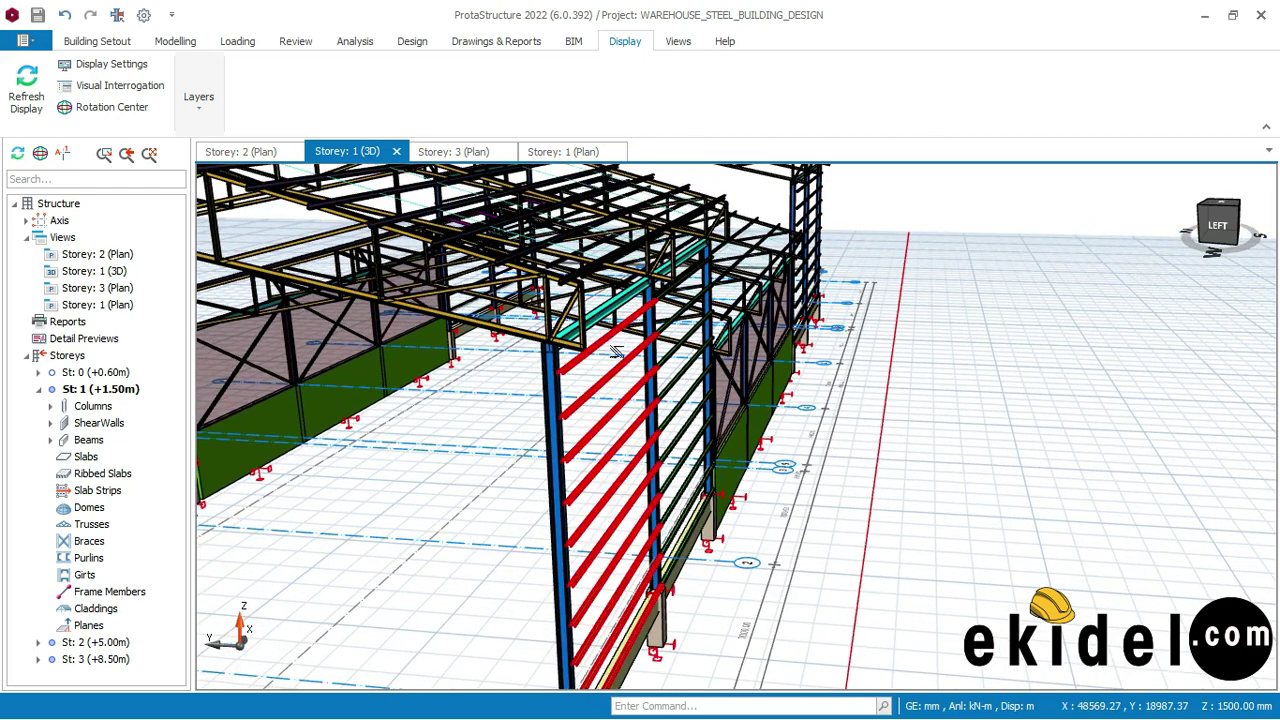
pyautogui.moveTo(620, 420)
pyautogui.mouseDown(button='middle')
pyautogui.moveTo(630, 402)
pyautogui.moveTo(771, 340)
pyautogui.mouseUp(button='middle')
pyautogui.click(786, 375)
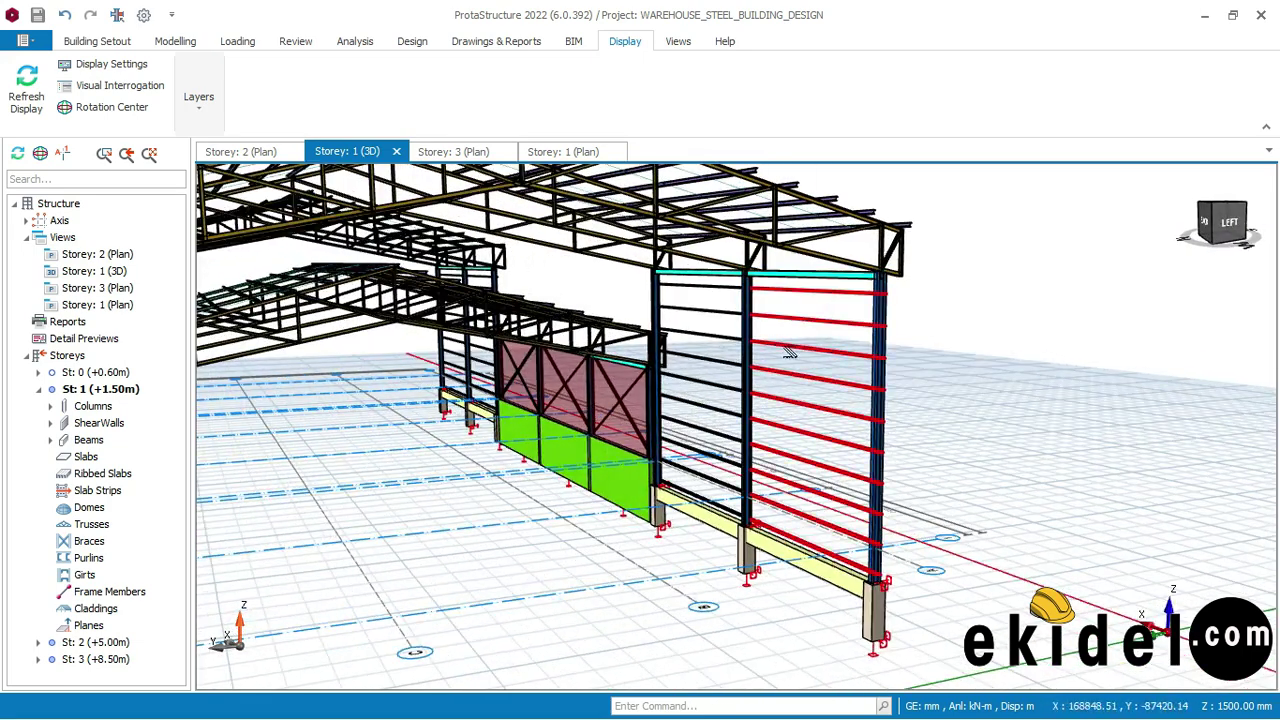
pyautogui.moveTo(820, 345); pyautogui.dragTo(512, 398, button='middle')
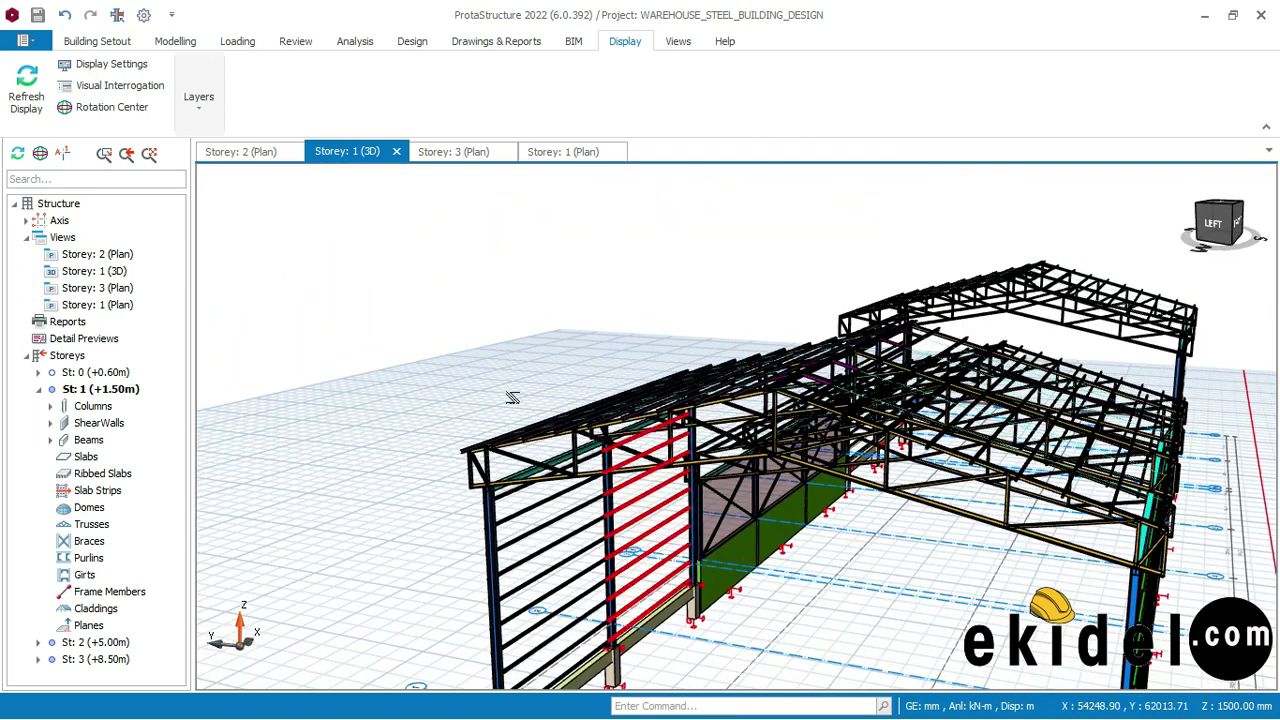
# - Turn the Claddings layer back on in the 3D view
pyautogui.click(205, 108)
pyautogui.click(996, 168)
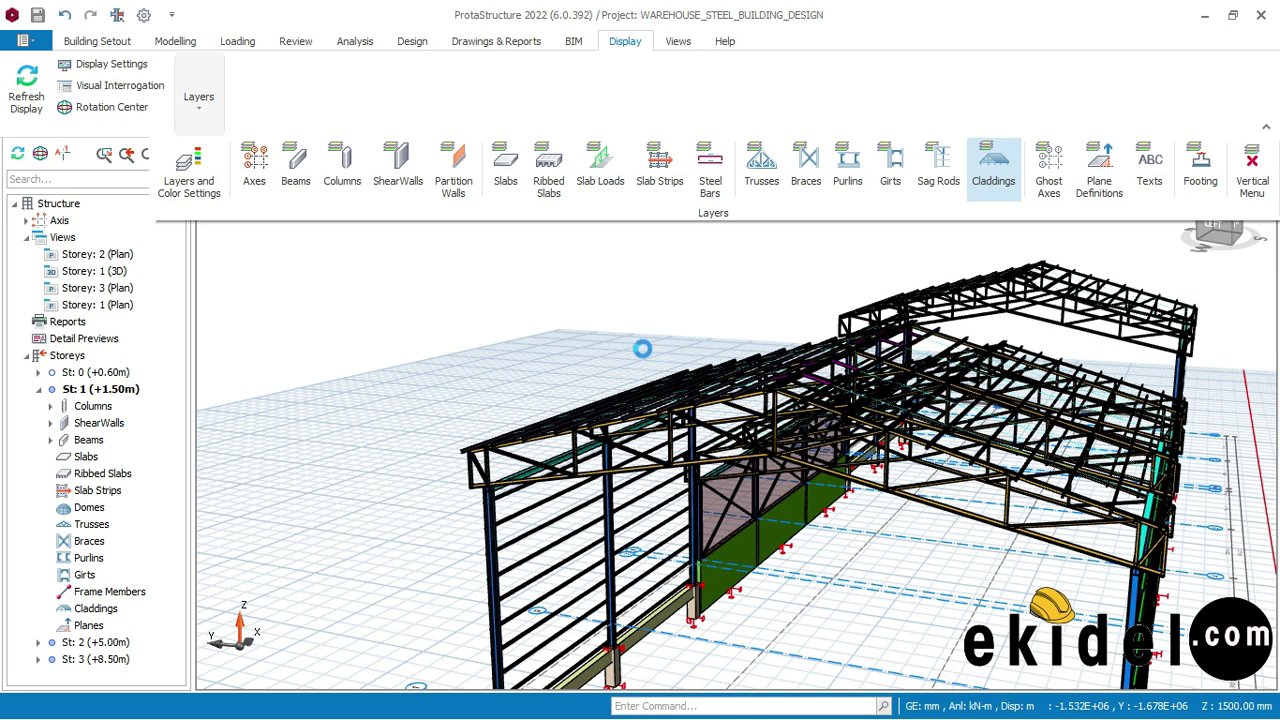
# - Examine how the wall cladding sits on the girts beside the corner column and around the whole warehouse
pyautogui.scroll(-2, 634, 352)
pyautogui.moveTo(585, 485); pyautogui.dragTo(838, 515, button='middle')
pyautogui.scroll(2, 915, 510)
pyautogui.scroll(3, 614, 488)
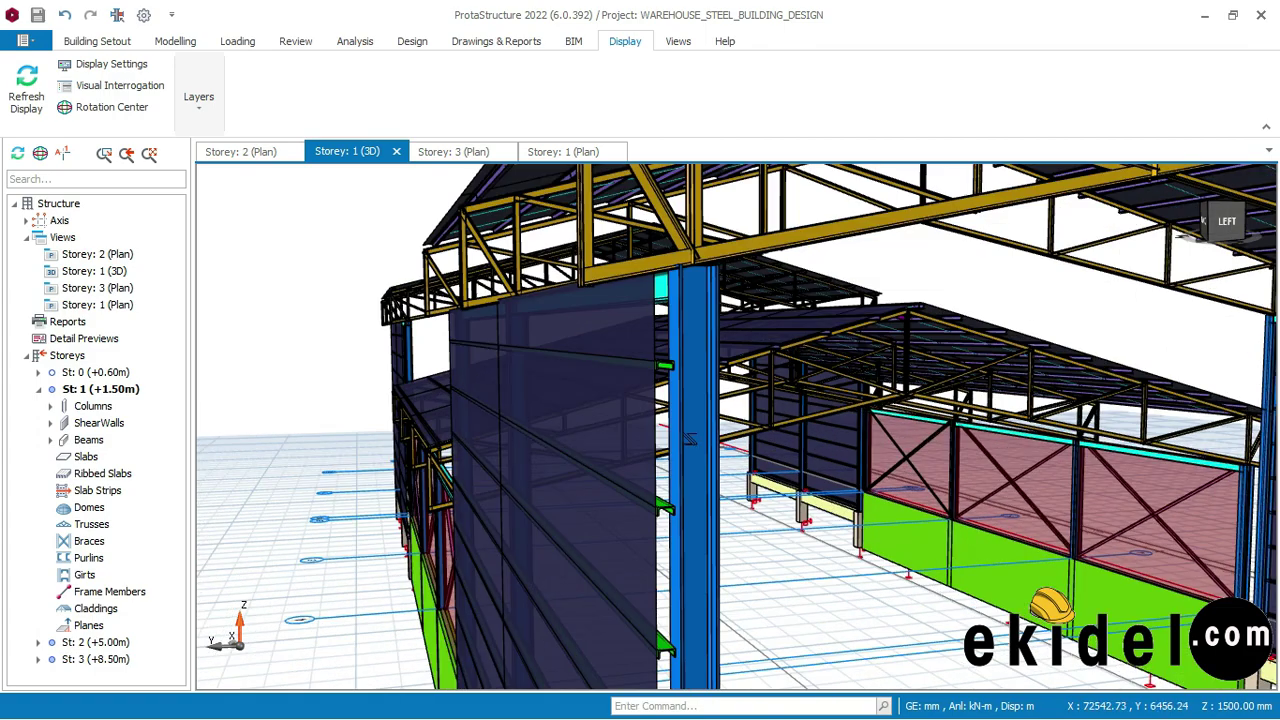
pyautogui.moveTo(686, 443)
pyautogui.mouseDown(button='middle')
pyautogui.moveTo(776, 440)
pyautogui.moveTo(654, 417)
pyautogui.moveTo(752, 412)
pyautogui.mouseUp(button='middle')
pyautogui.scroll(-10, 676, 445)
pyautogui.scroll(-2, 750, 410)
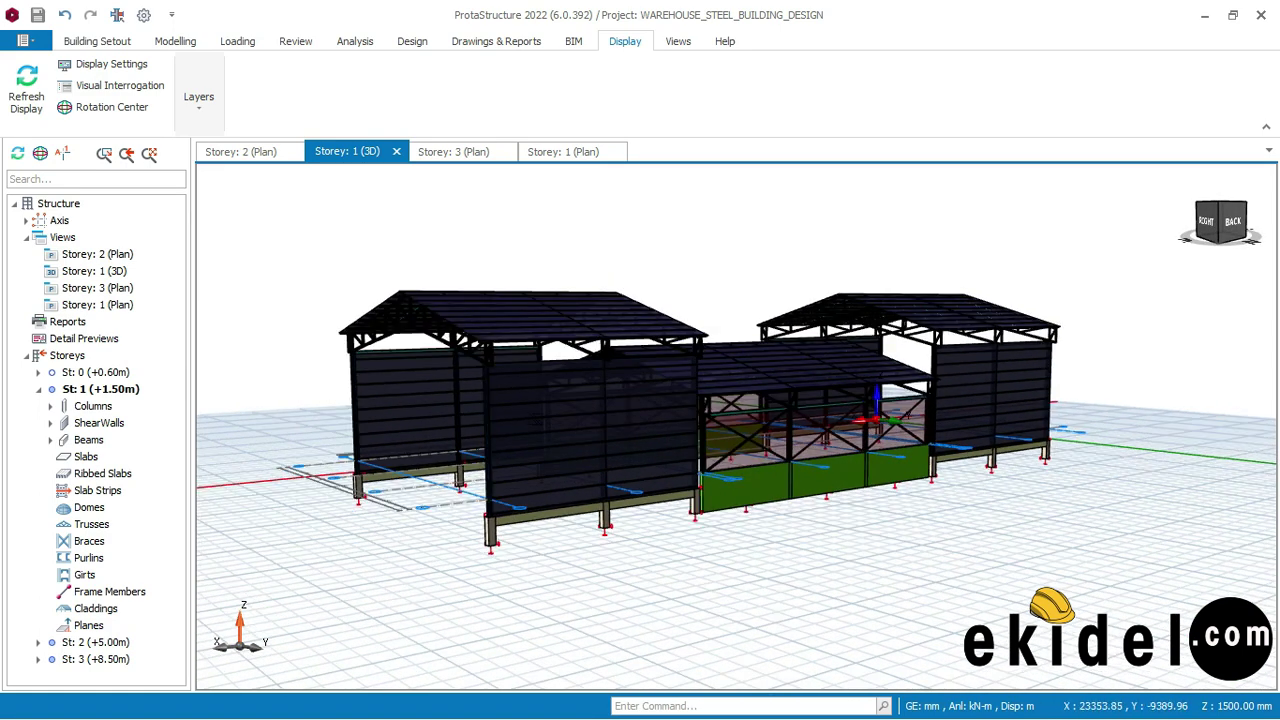
# - Examine the roof cladding over the gable trusses from the end of the building and from above
pyautogui.moveTo(622, 430); pyautogui.dragTo(690, 428, button='middle')
pyautogui.scroll(4, 690, 380)
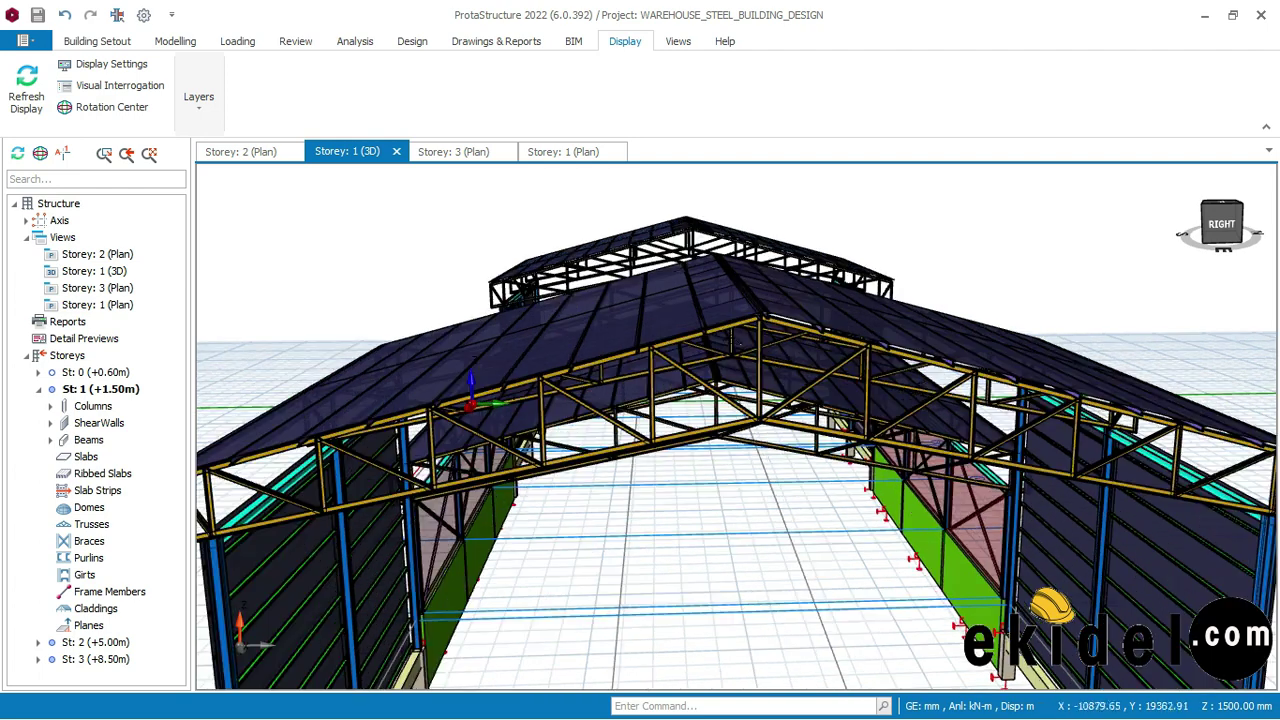
pyautogui.scroll(-1, 690, 380)
pyautogui.scroll(2, 786, 275)
pyautogui.moveTo(786, 275); pyautogui.dragTo(789, 309, button='middle')
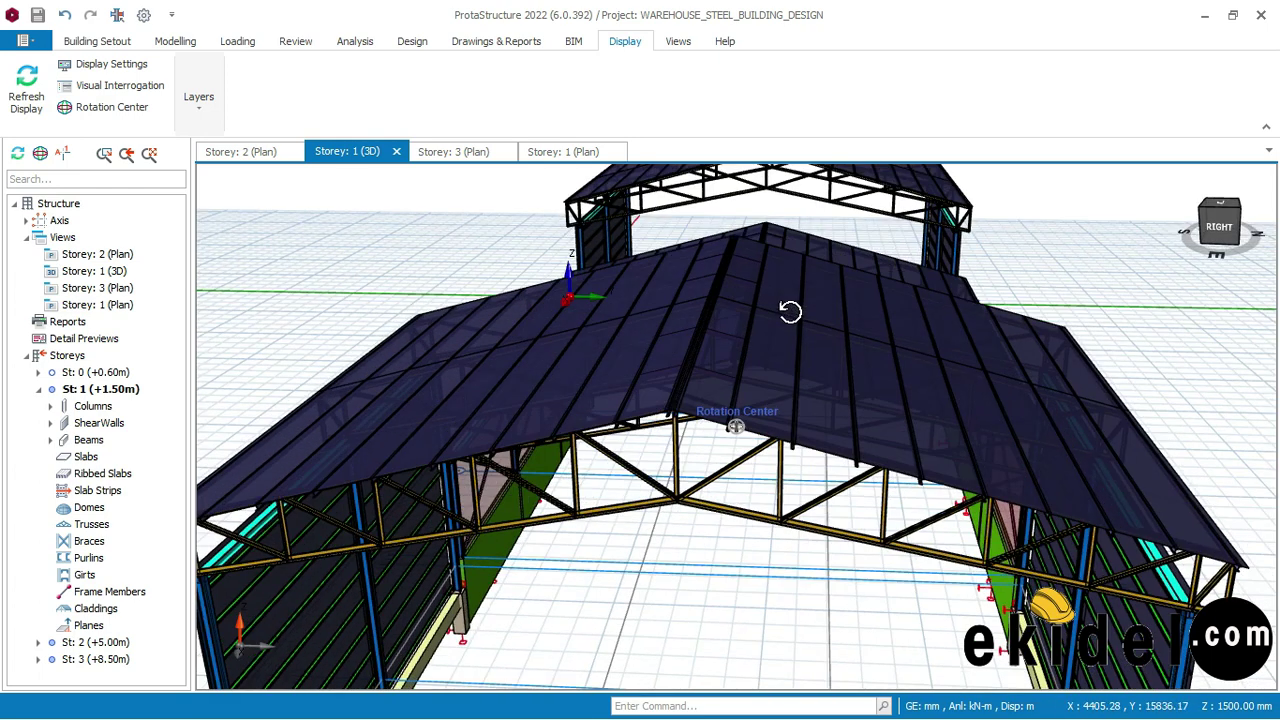
pyautogui.scroll(4, 654, 449)
pyautogui.scroll(-6, 667, 437)
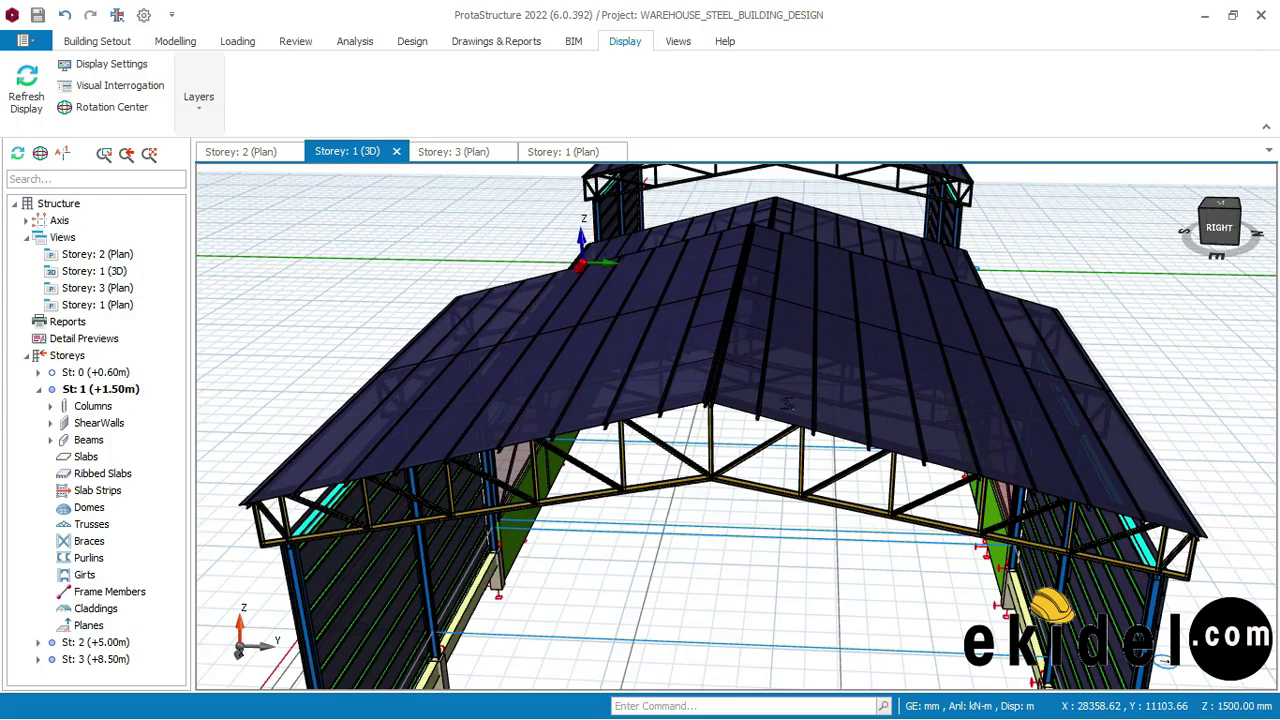
pyautogui.moveTo(785, 403)
pyautogui.mouseDown(button='middle')
pyautogui.moveTo(1001, 437)
pyautogui.moveTo(826, 434)
pyautogui.moveTo(700, 380)
pyautogui.mouseUp(button='middle')
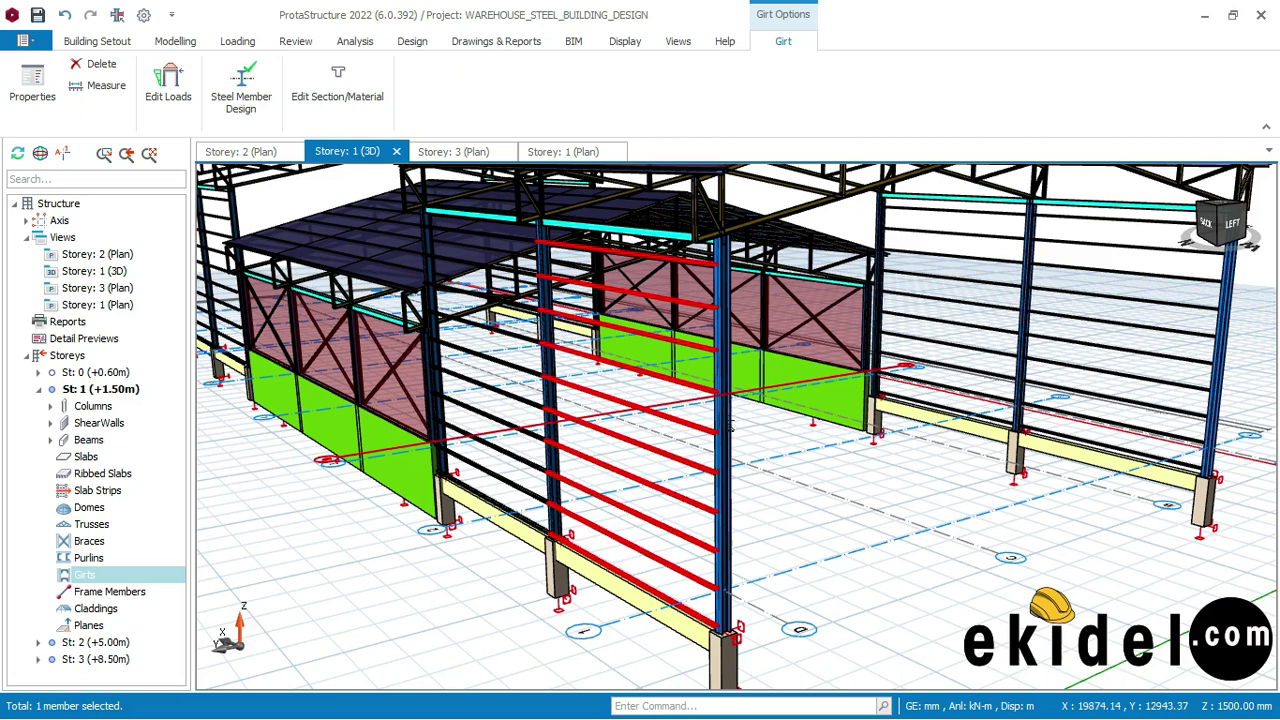
# - Delete the girts in both bays of the back side wall of the nearer tall block
pyautogui.rightClick(834, 451)
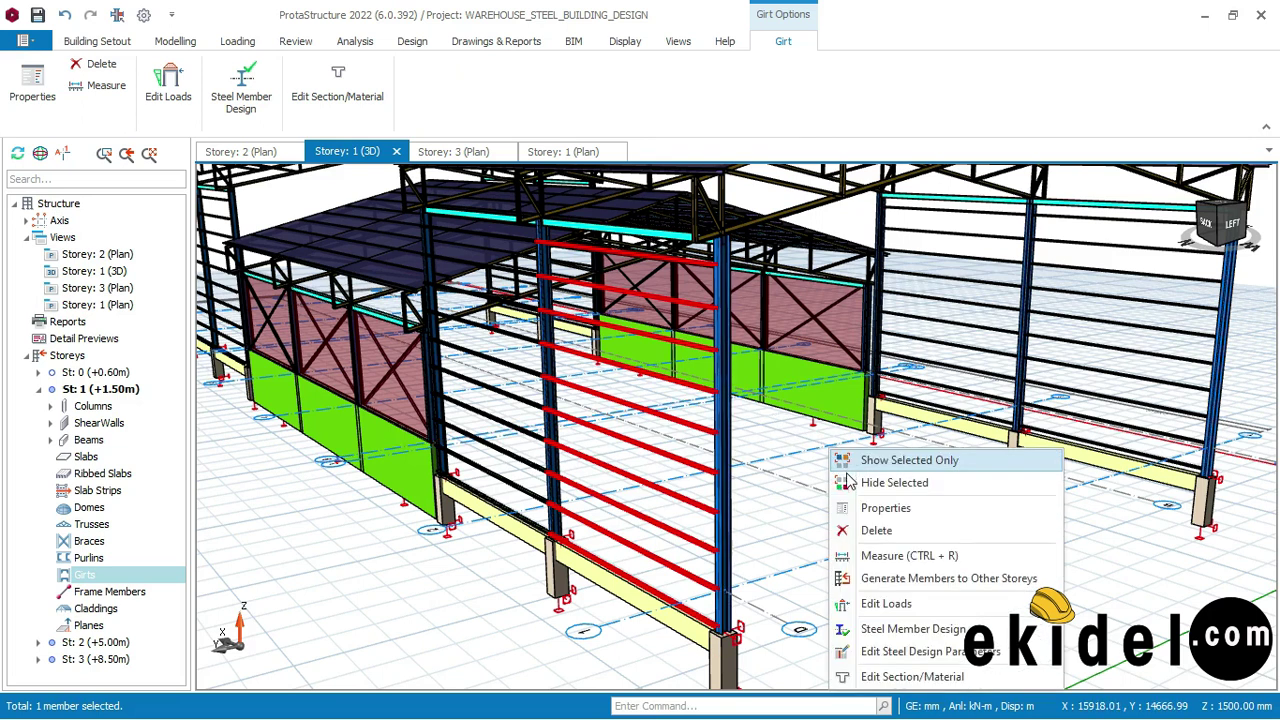
pyautogui.click(893, 537)
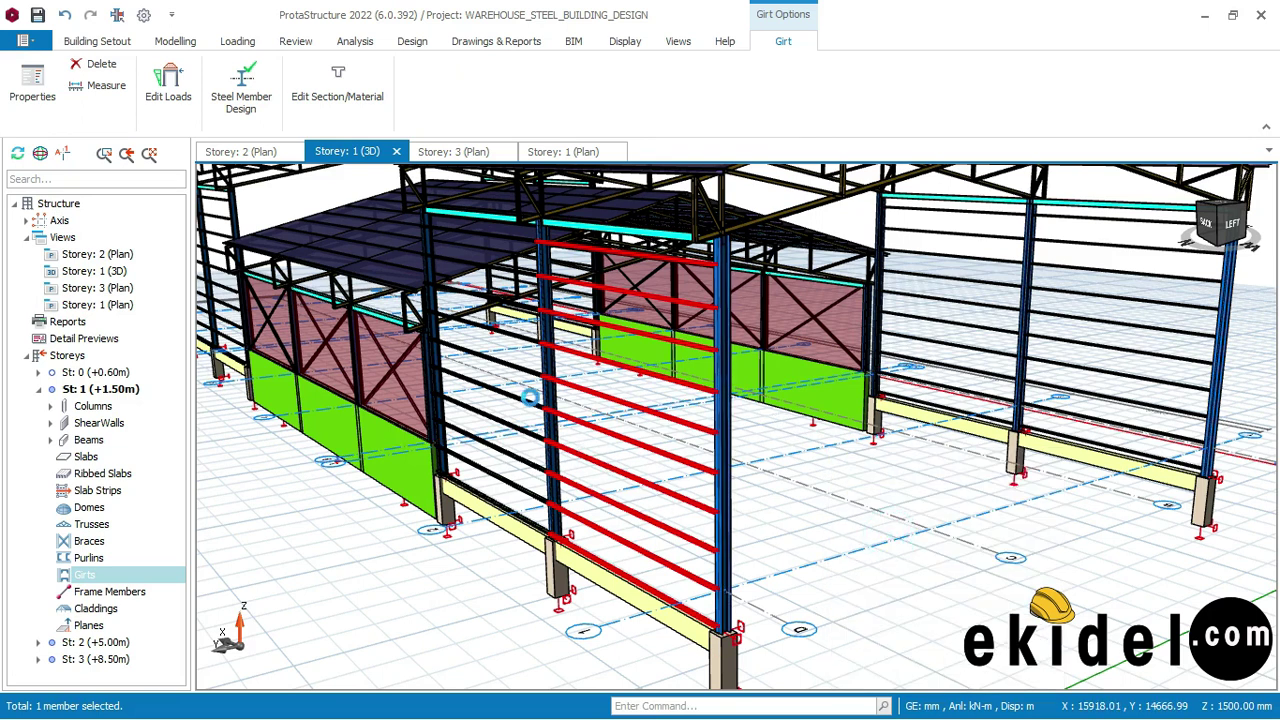
pyautogui.click(525, 378)
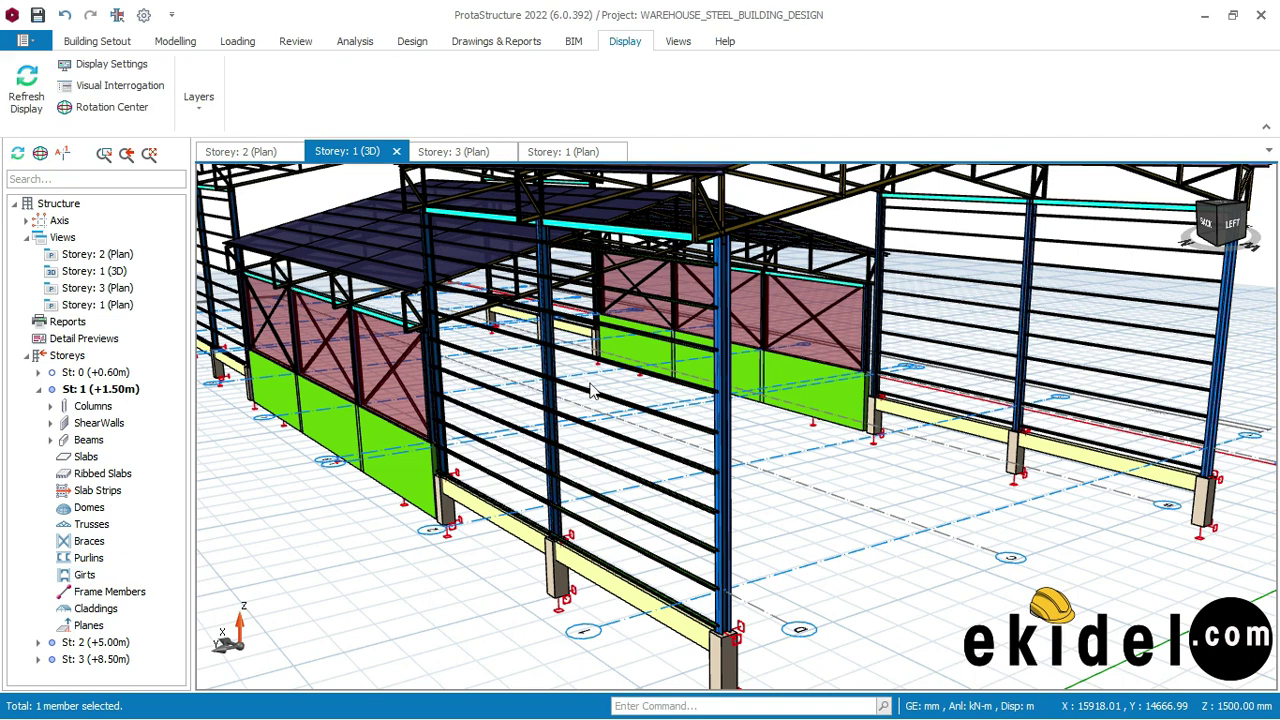
pyautogui.scroll(-2, 517, 391)
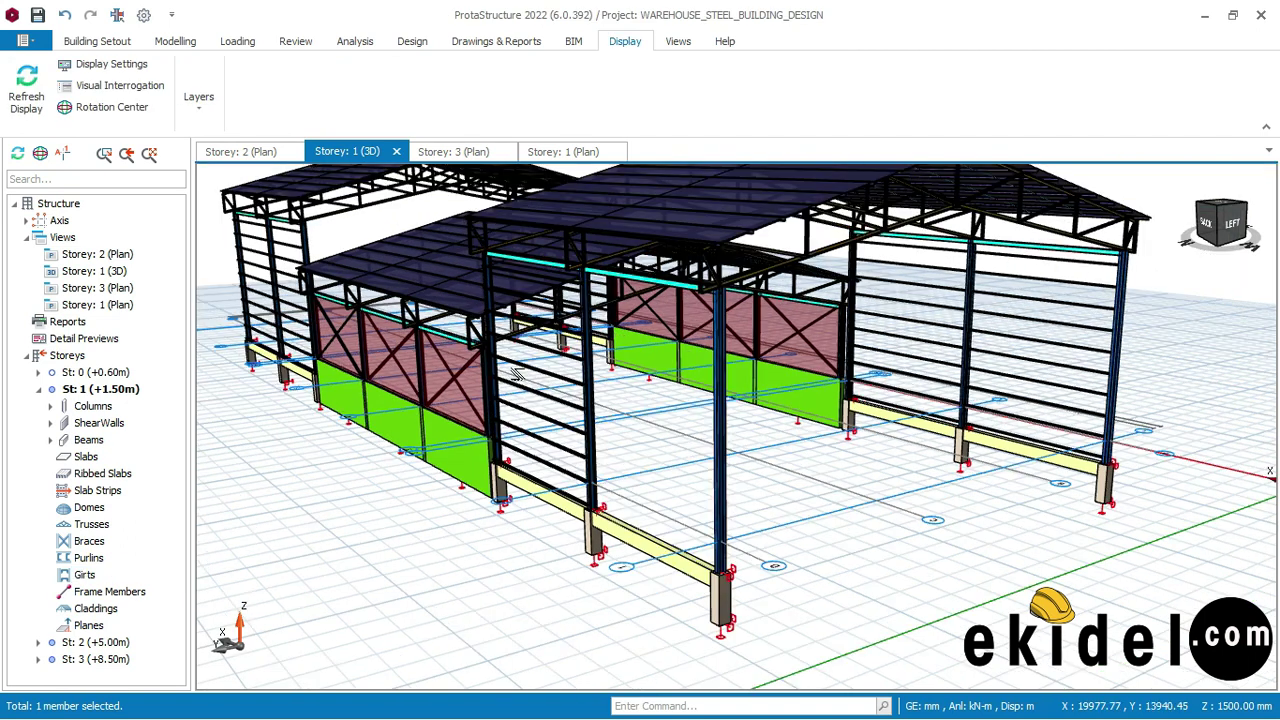
pyautogui.rightClick(541, 366)
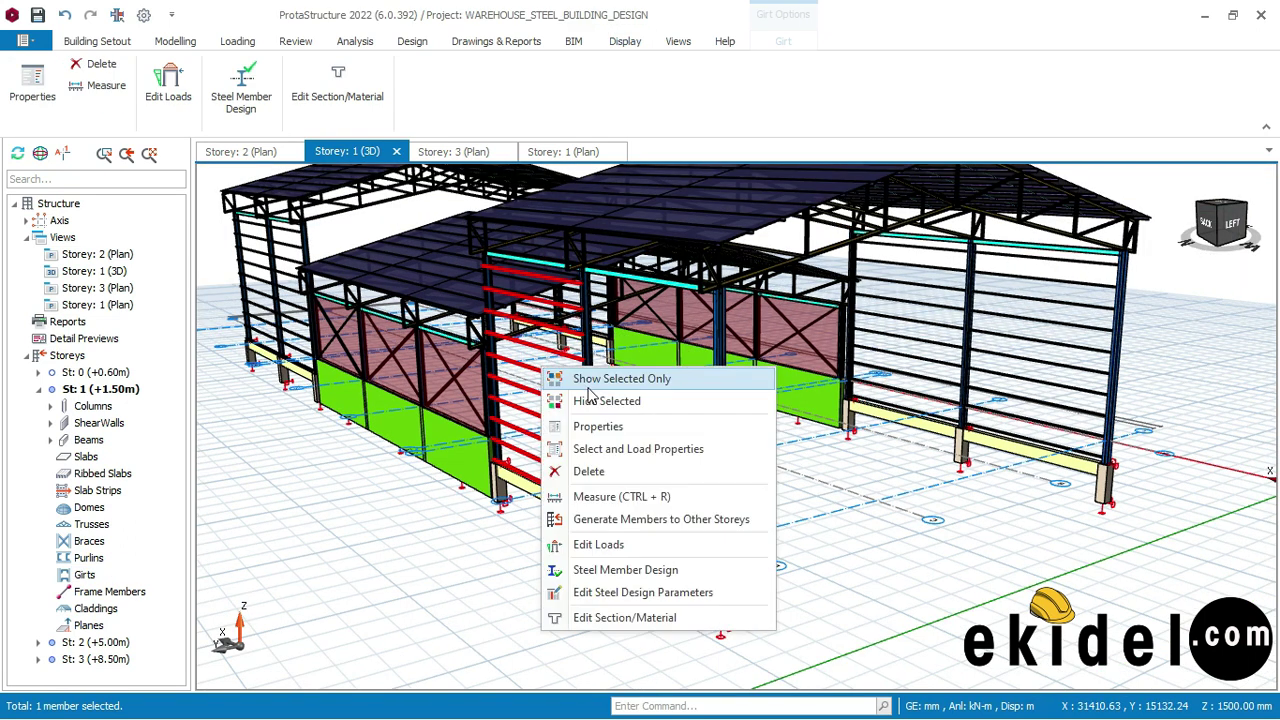
pyautogui.click(597, 473)
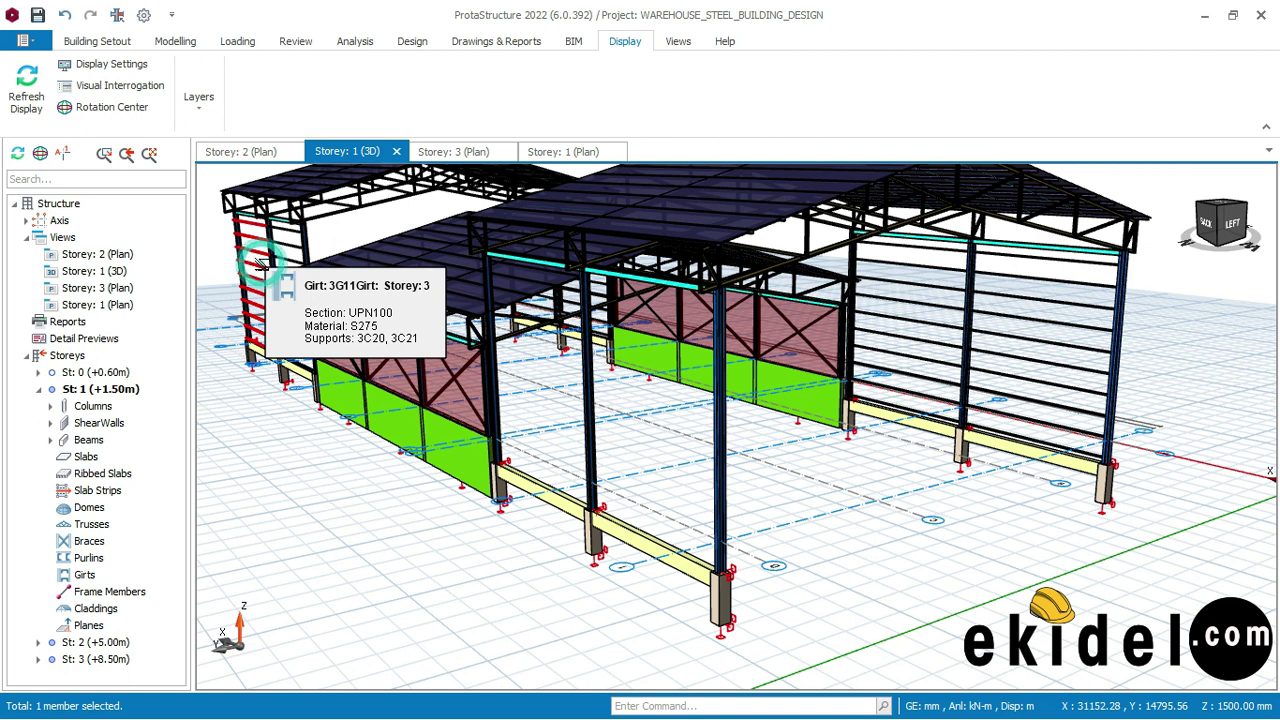
# - Delete the girts in both bays of the back side wall of the farther tall block
pyautogui.click(260, 265)
pyautogui.rightClick(305, 282)
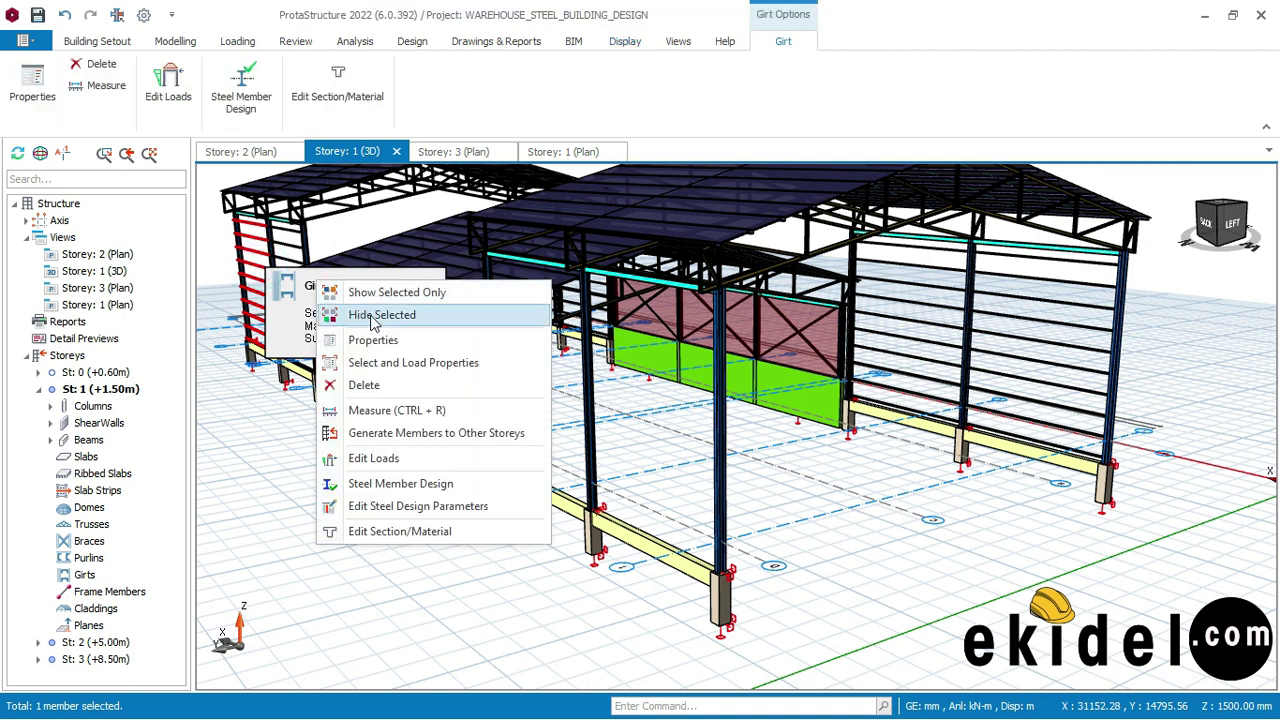
pyautogui.click(362, 384)
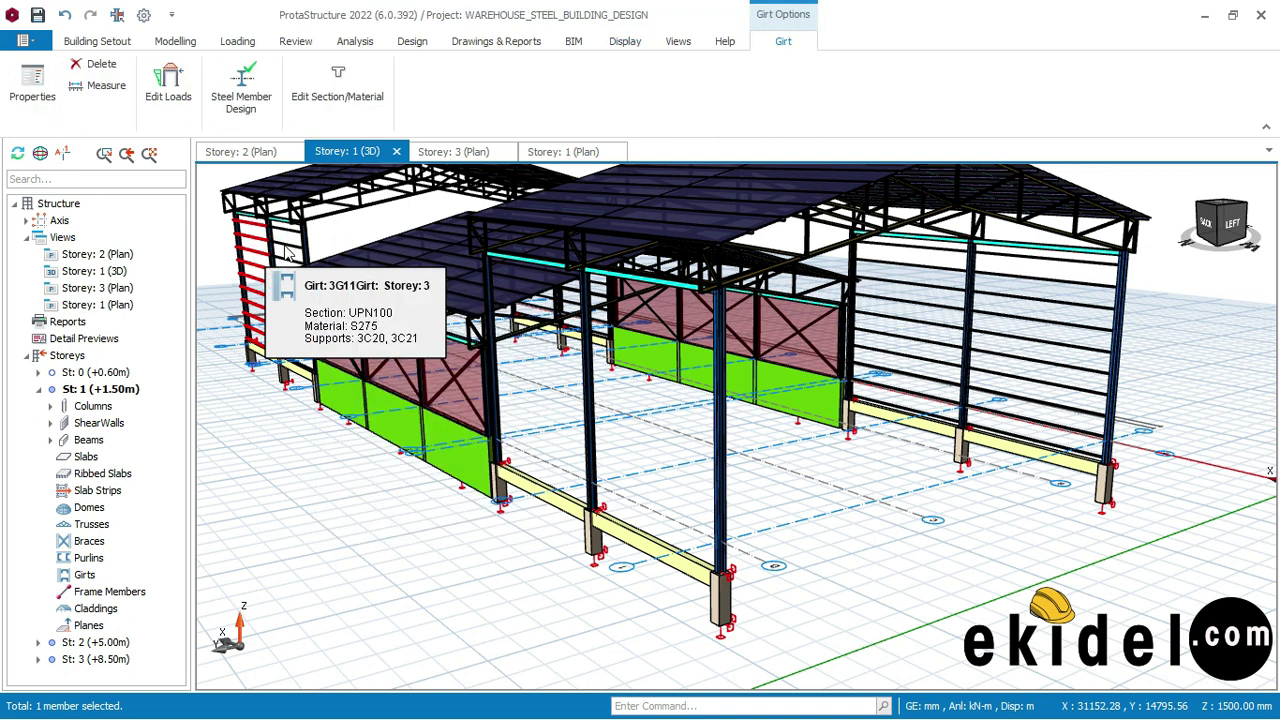
pyautogui.click(284, 244)
pyautogui.click(284, 246)
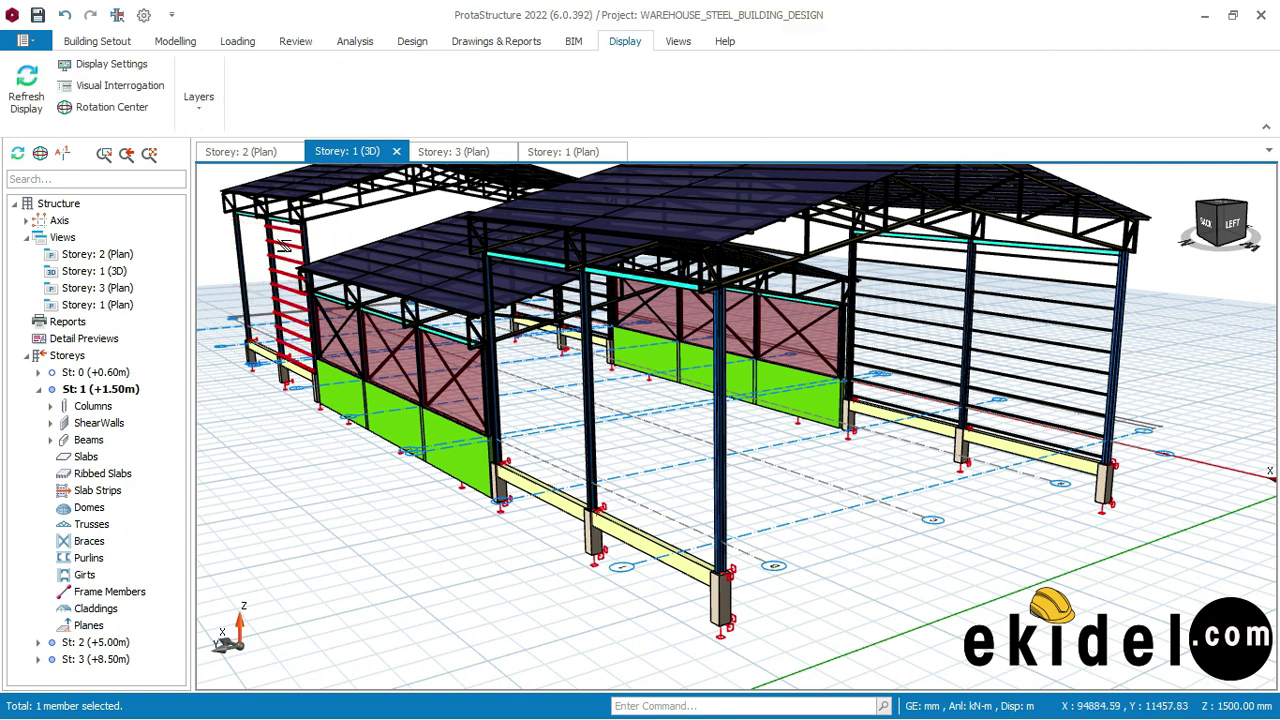
pyautogui.click(288, 254)
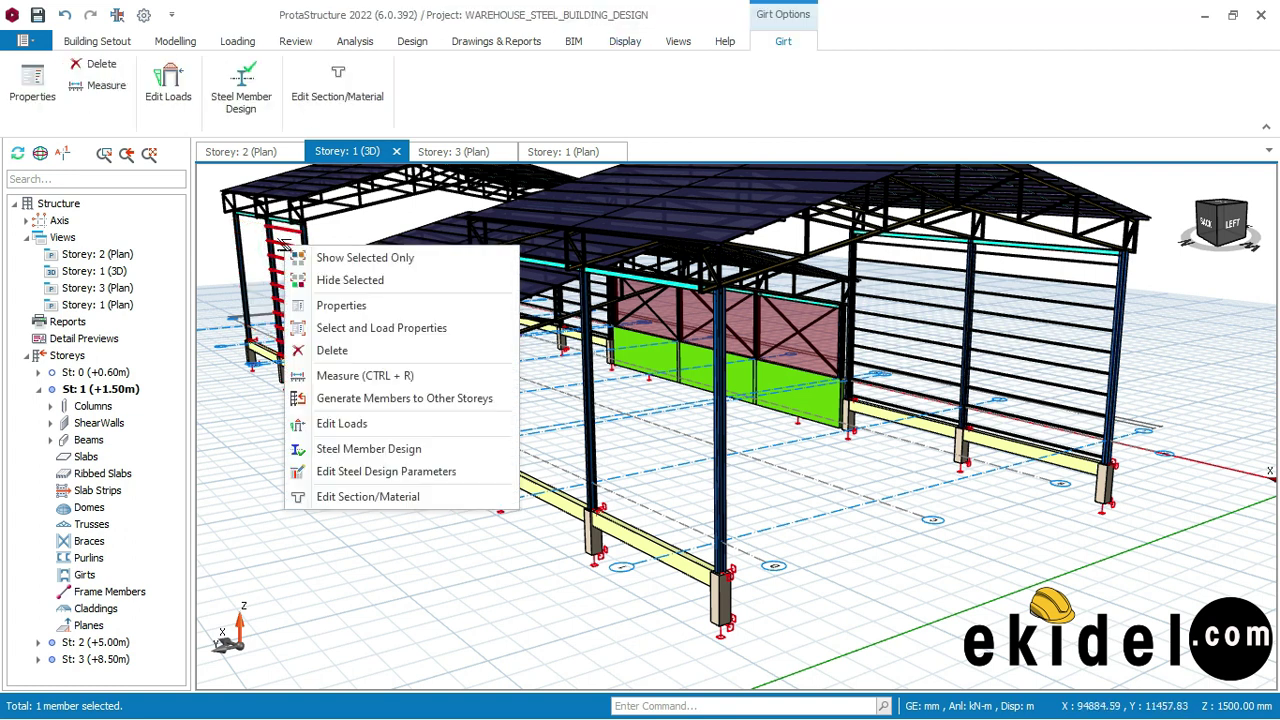
pyautogui.click(352, 355)
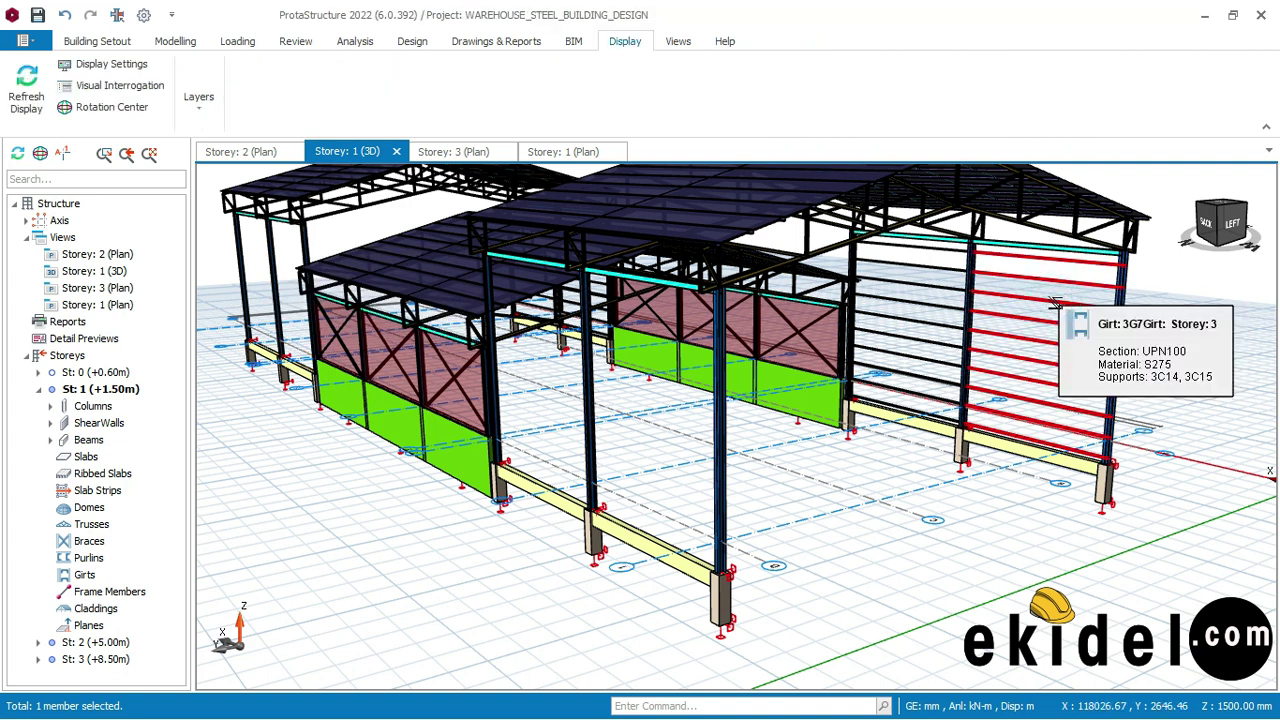
# - Delete the girts in both bays of the opposite side wall of the nearer tall block
pyautogui.rightClick(1058, 308)
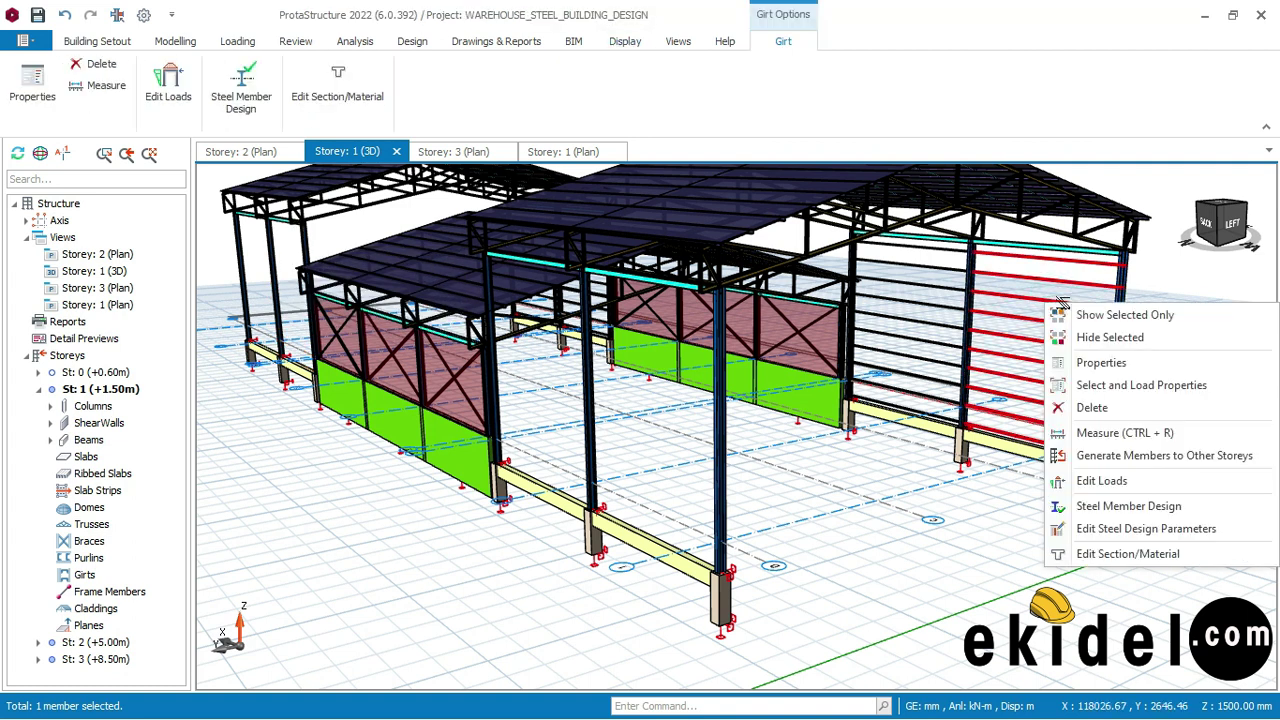
pyautogui.click(1097, 407)
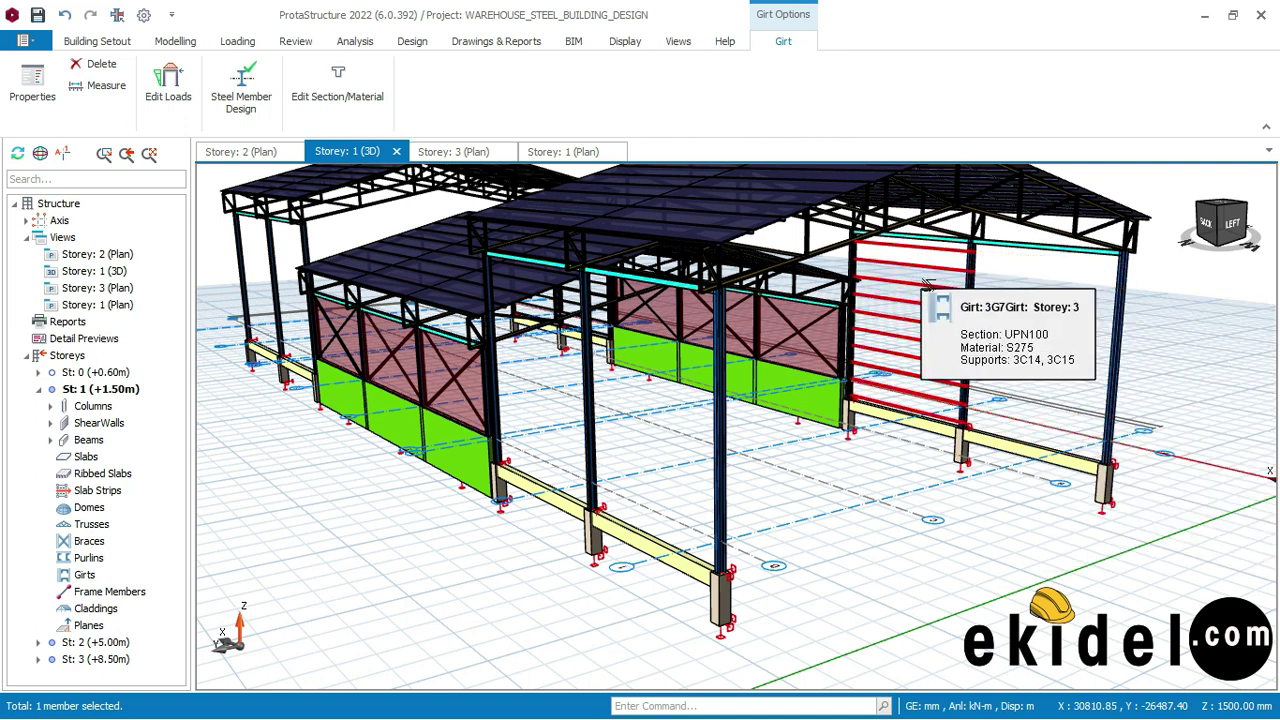
pyautogui.rightClick(932, 286)
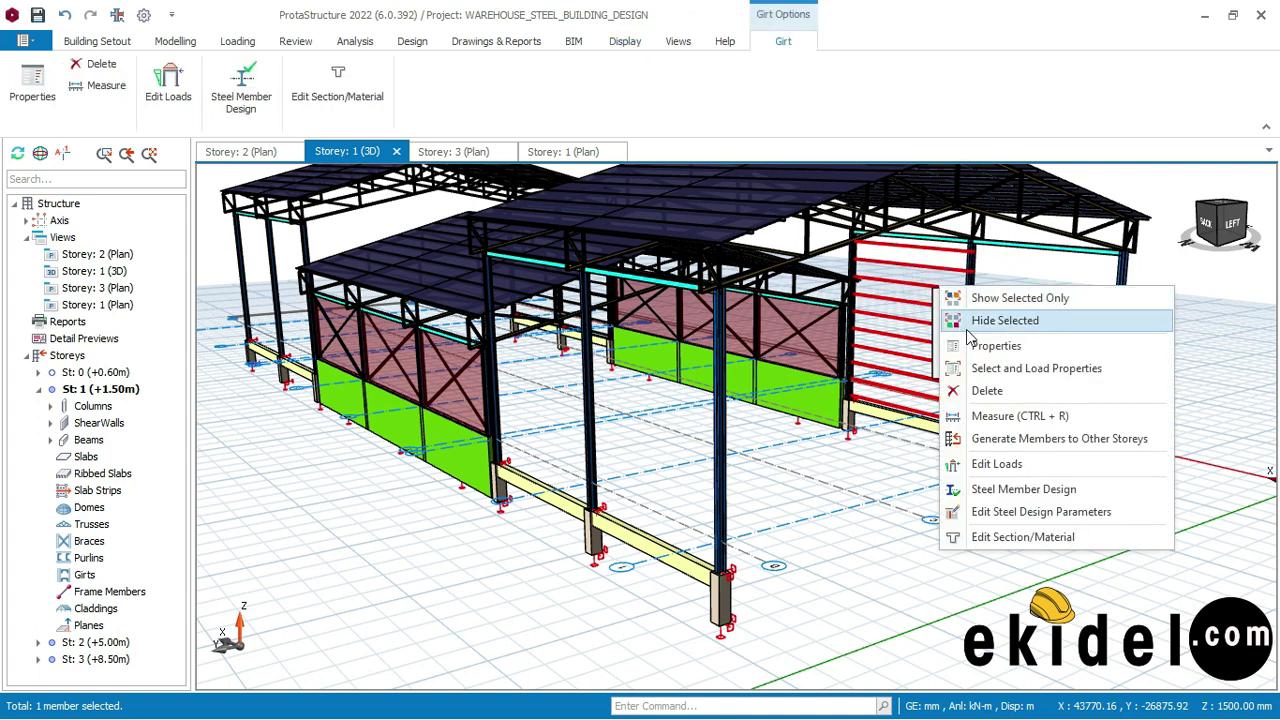
pyautogui.click(987, 391)
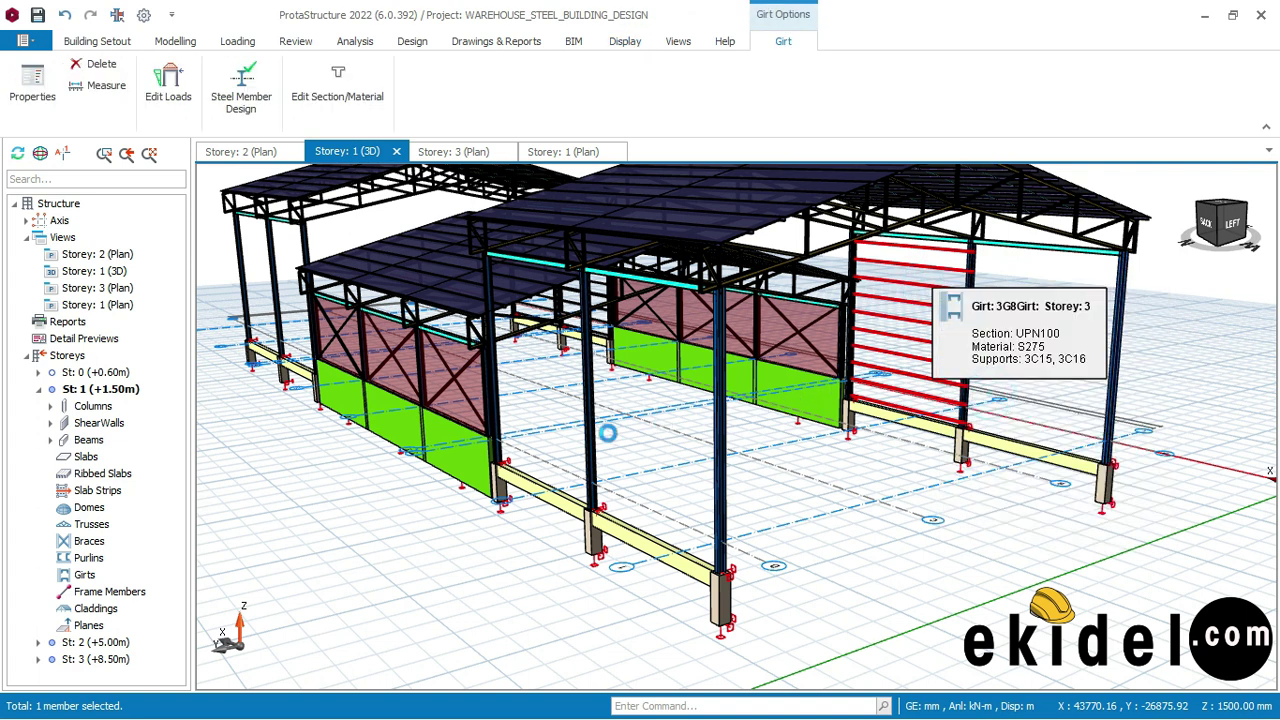
# - Delete the girts in both bays of the front side wall of the farther tall block, beyond the low middle section
pyautogui.scroll(-3, 630, 377)
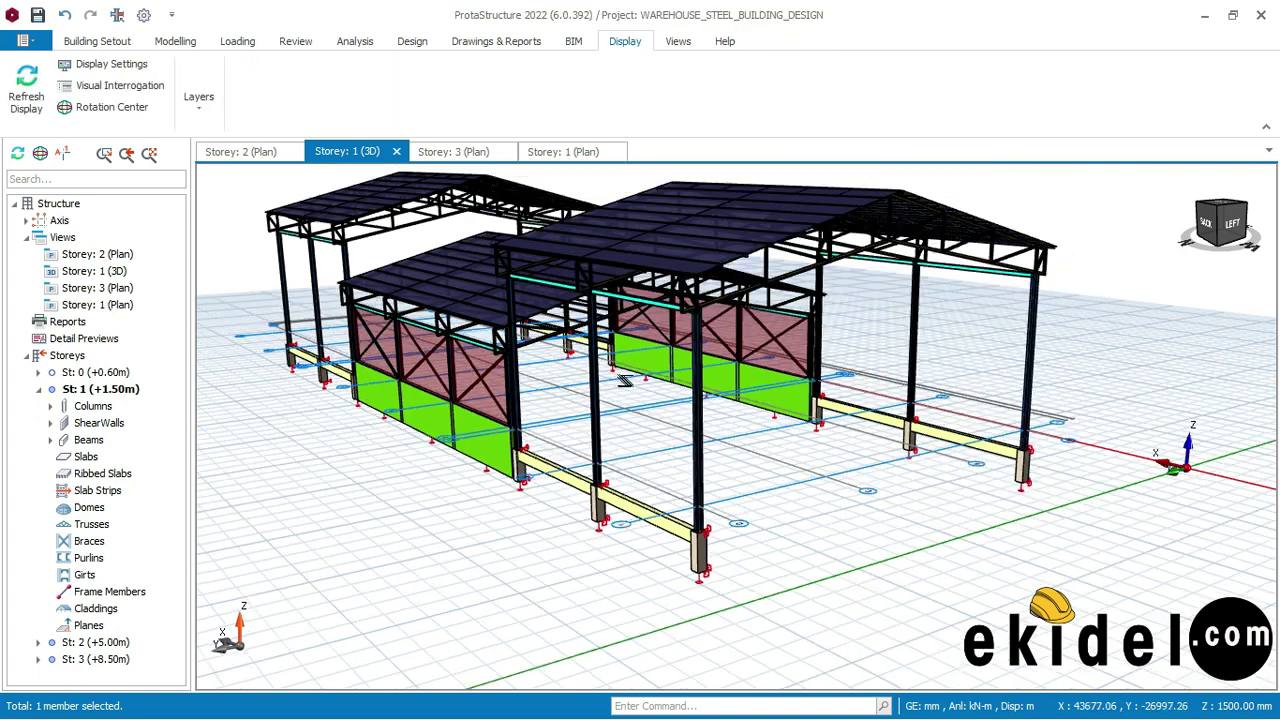
pyautogui.moveTo(788, 368); pyautogui.dragTo(606, 368, button='middle')
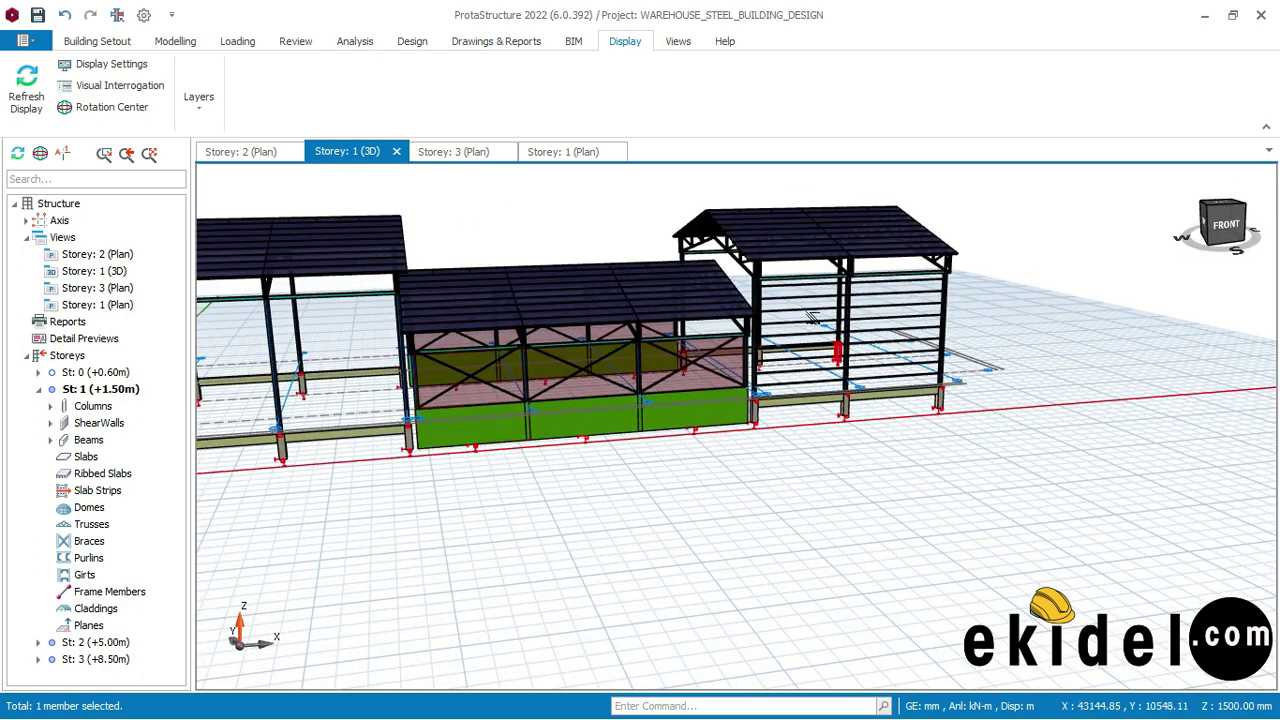
pyautogui.scroll(3, 822, 348)
pyautogui.moveTo(796, 330); pyautogui.dragTo(835, 322, button='middle')
pyautogui.click(838, 320)
pyautogui.rightClick(839, 321)
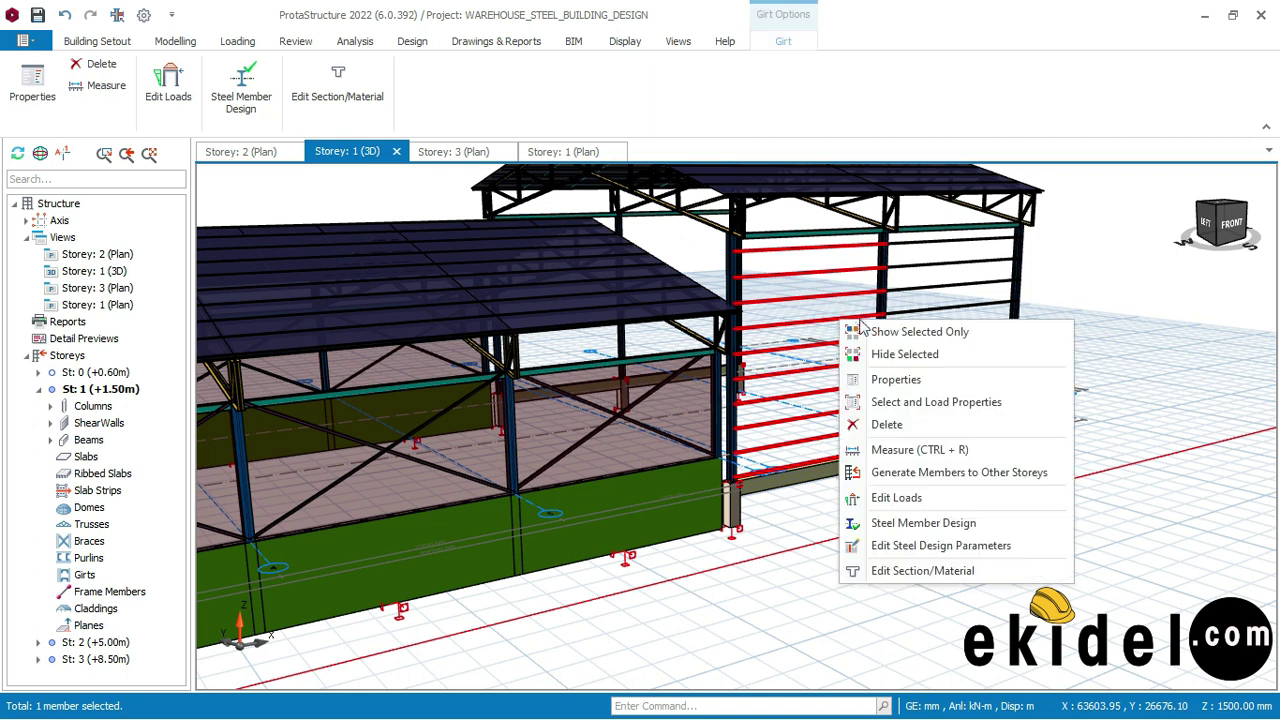
pyautogui.click(886, 424)
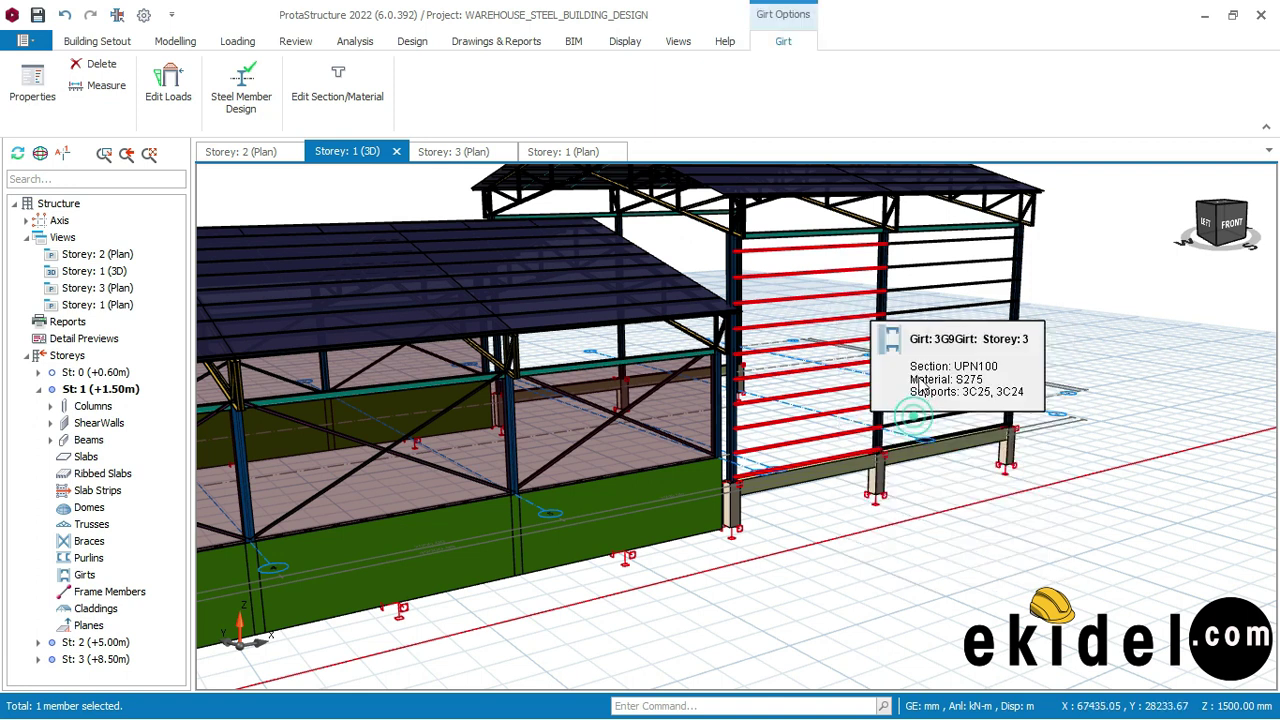
pyautogui.rightClick(928, 289)
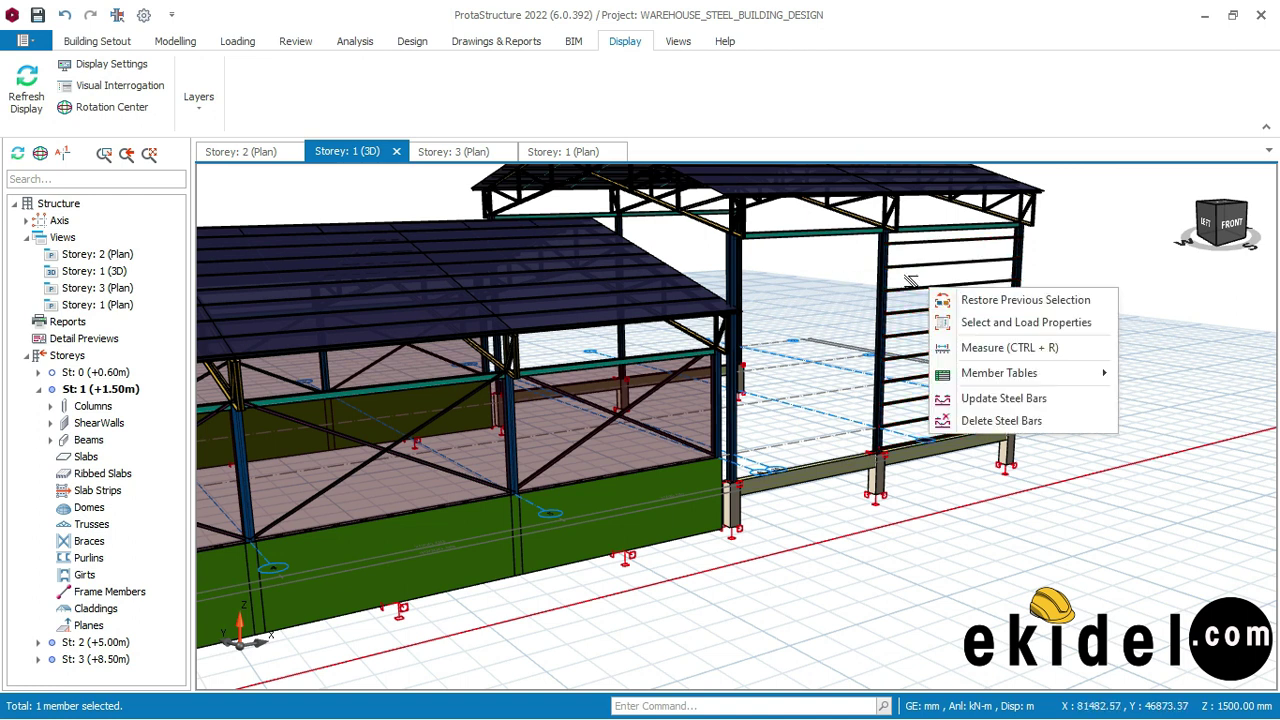
pyautogui.click(1010, 300)
pyautogui.rightClick(923, 291)
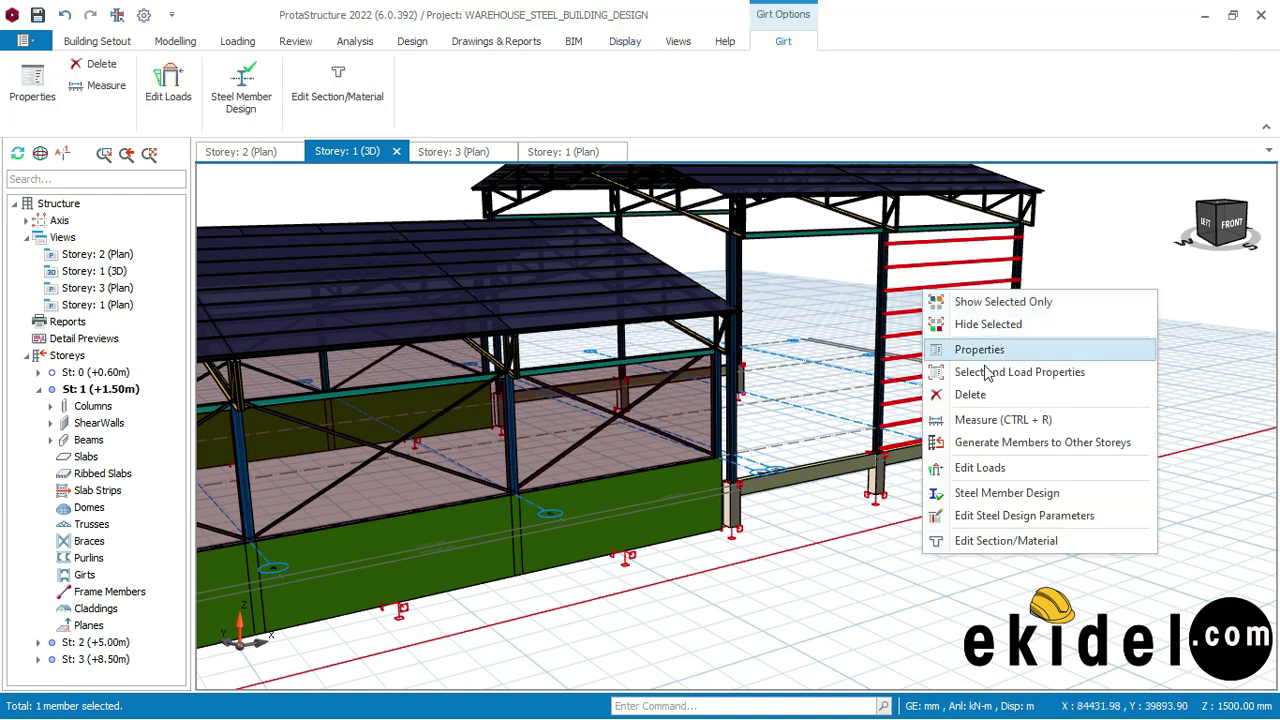
pyautogui.click(985, 396)
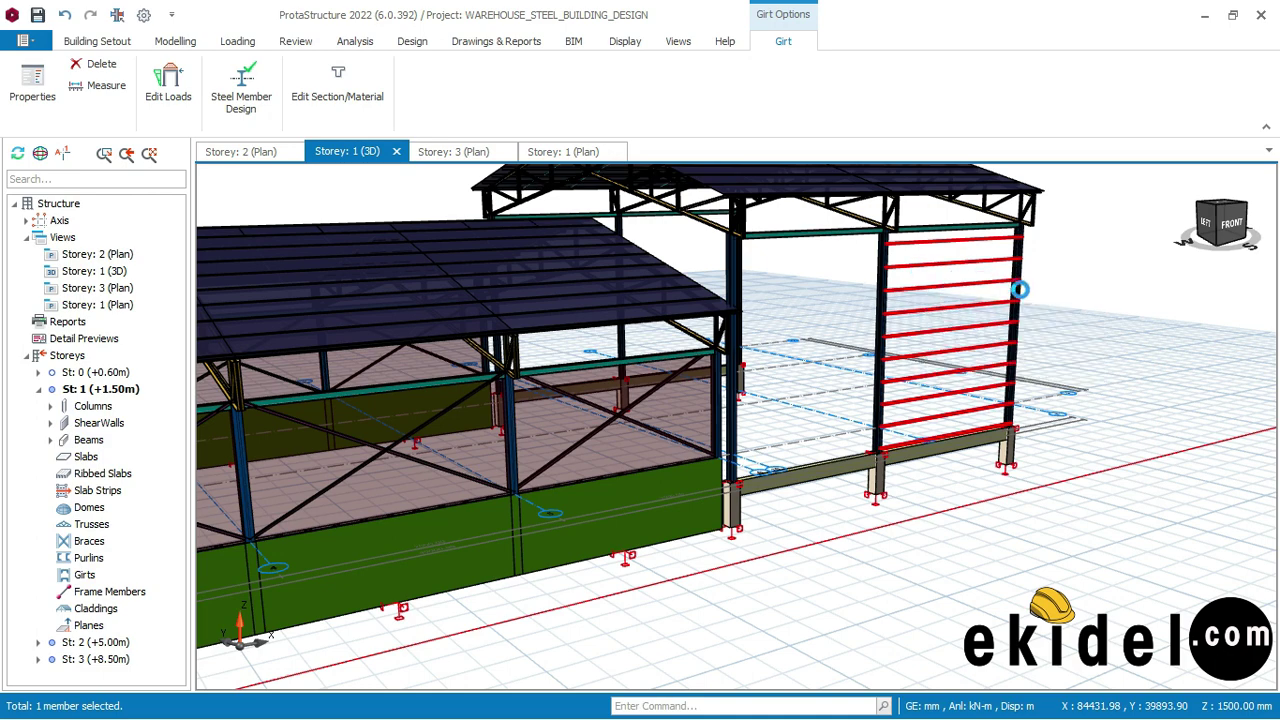
# - Inspect the whole warehouse from the front and right to check the tall blocks' open side walls
pyautogui.scroll(-2, 1020, 289)
pyautogui.scroll(-1, 1017, 309)
pyautogui.moveTo(1024, 312); pyautogui.dragTo(740, 400, button='middle')
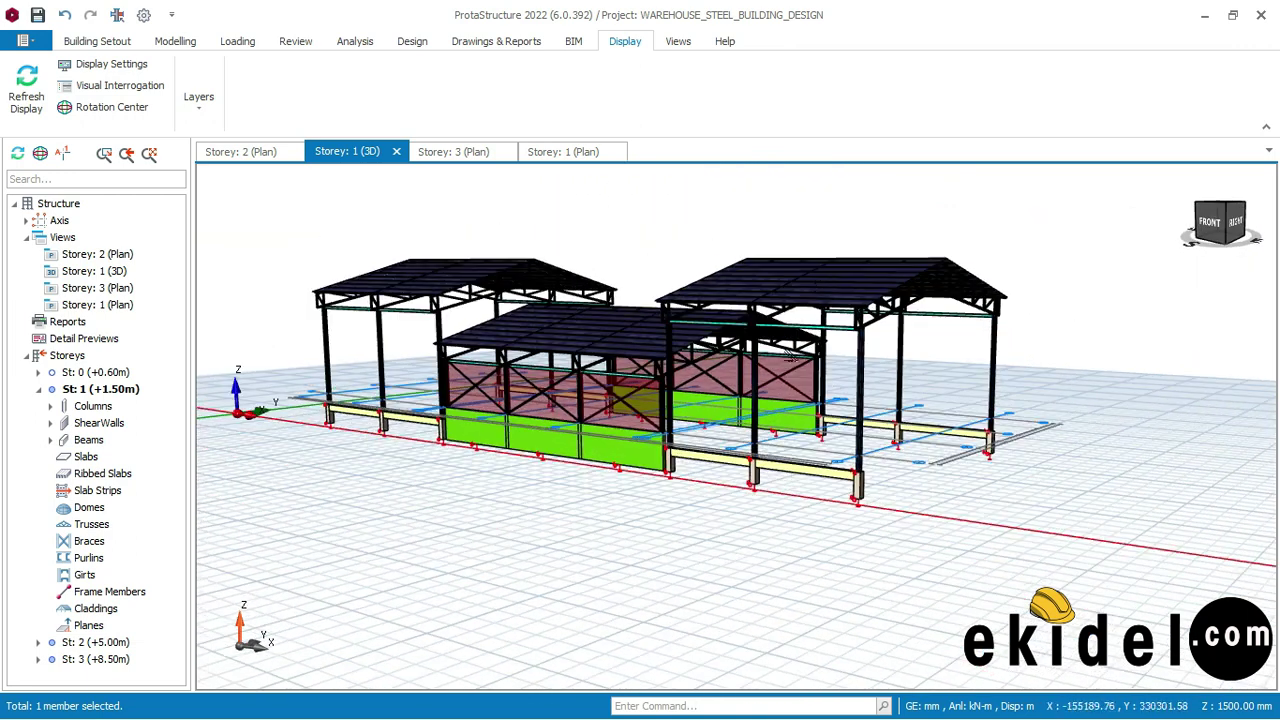
pyautogui.scroll(1, 403, 372)
pyautogui.scroll(-1, 922, 405)
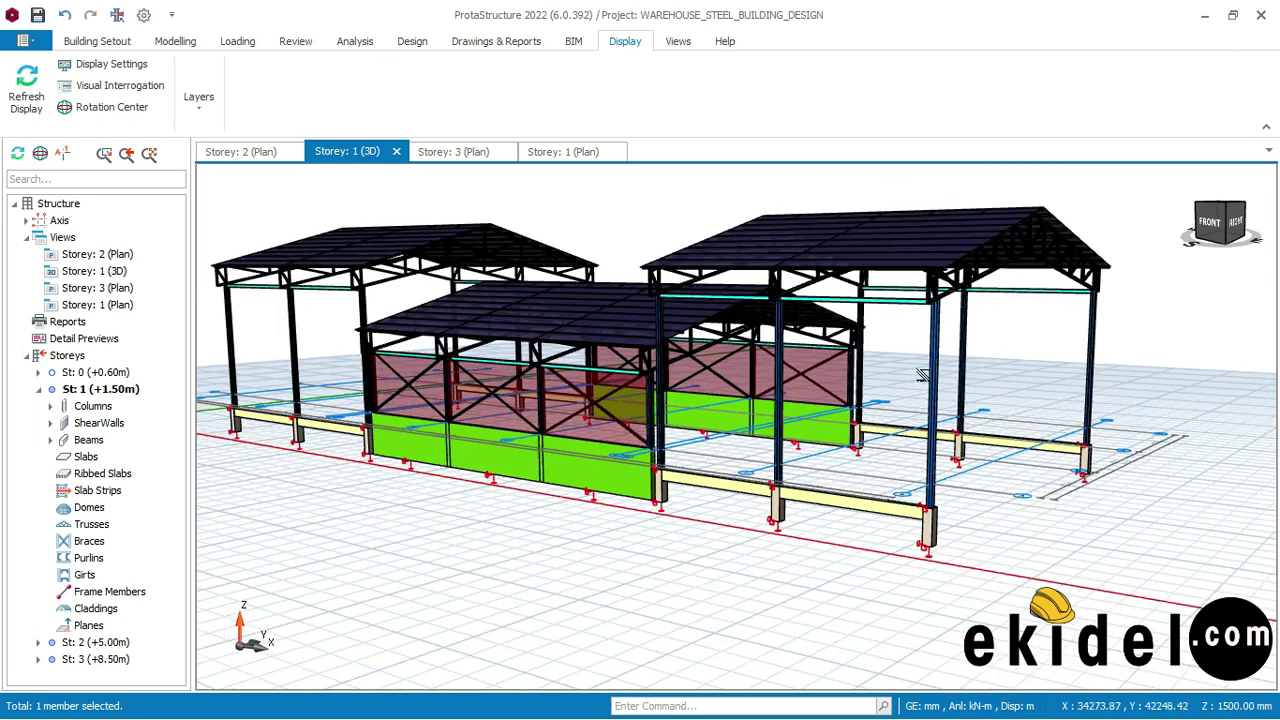
pyautogui.moveTo(922, 376); pyautogui.dragTo(889, 370, button='middle')
pyautogui.scroll(1, 781, 357)
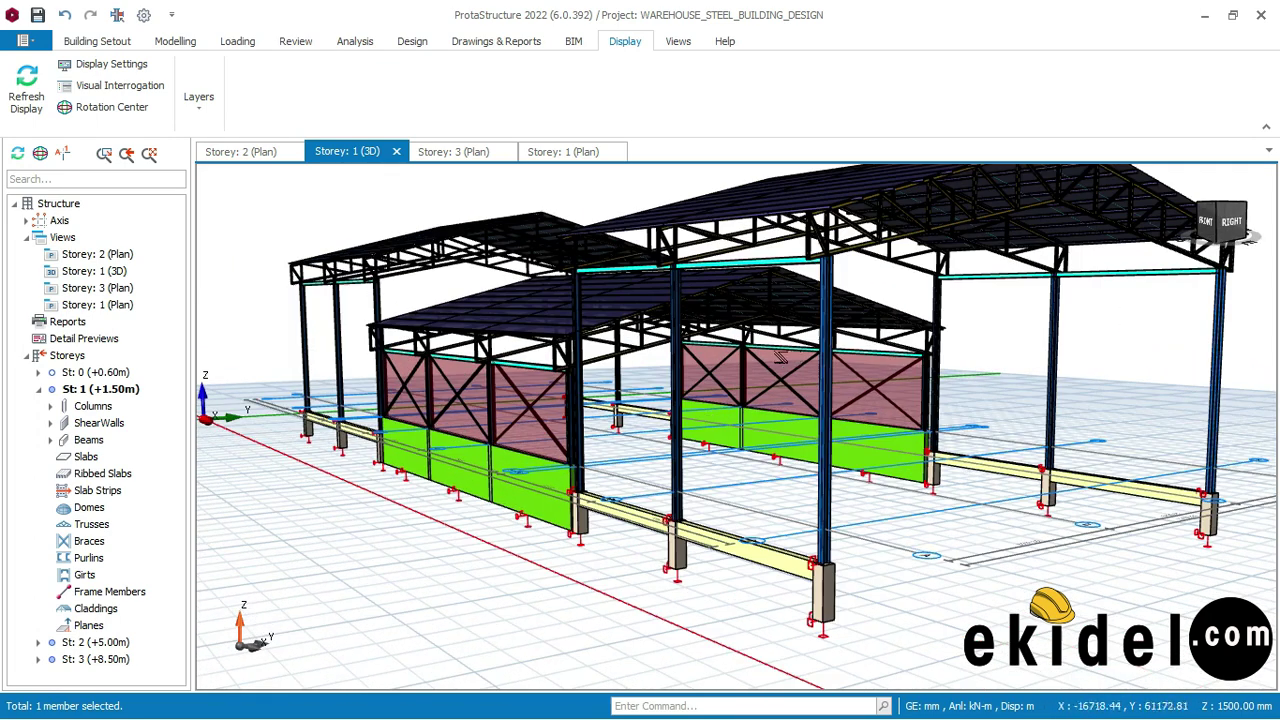
pyautogui.moveTo(780, 357); pyautogui.dragTo(780, 382, button='middle')
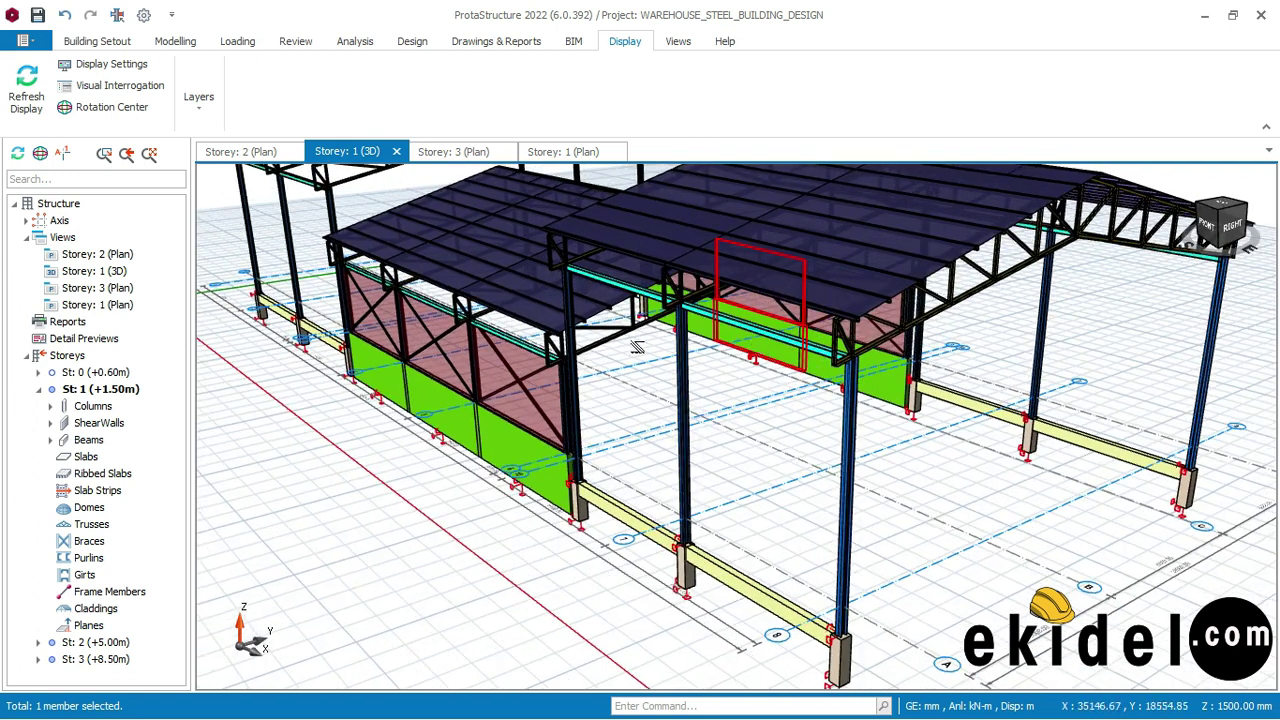
# - Start a girt between the middle and corner columns in the outer bay of the tall block's front side wall
pyautogui.click(185, 43)
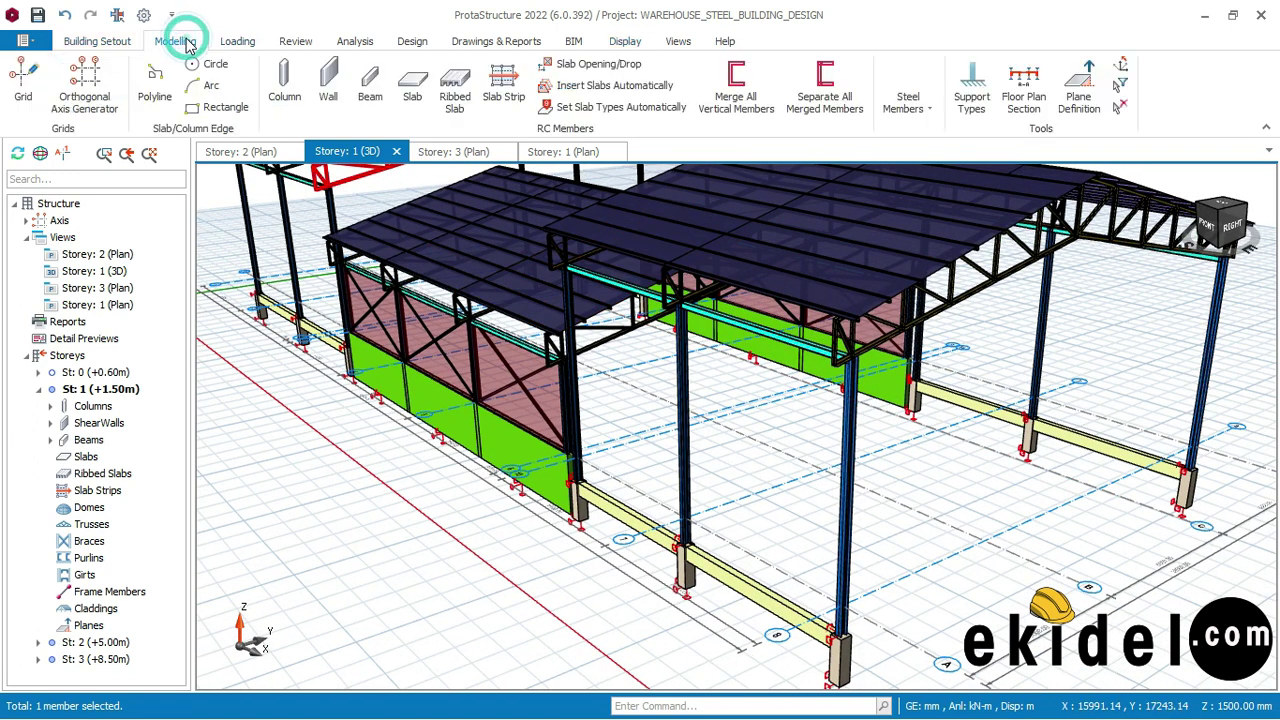
pyautogui.click(908, 100)
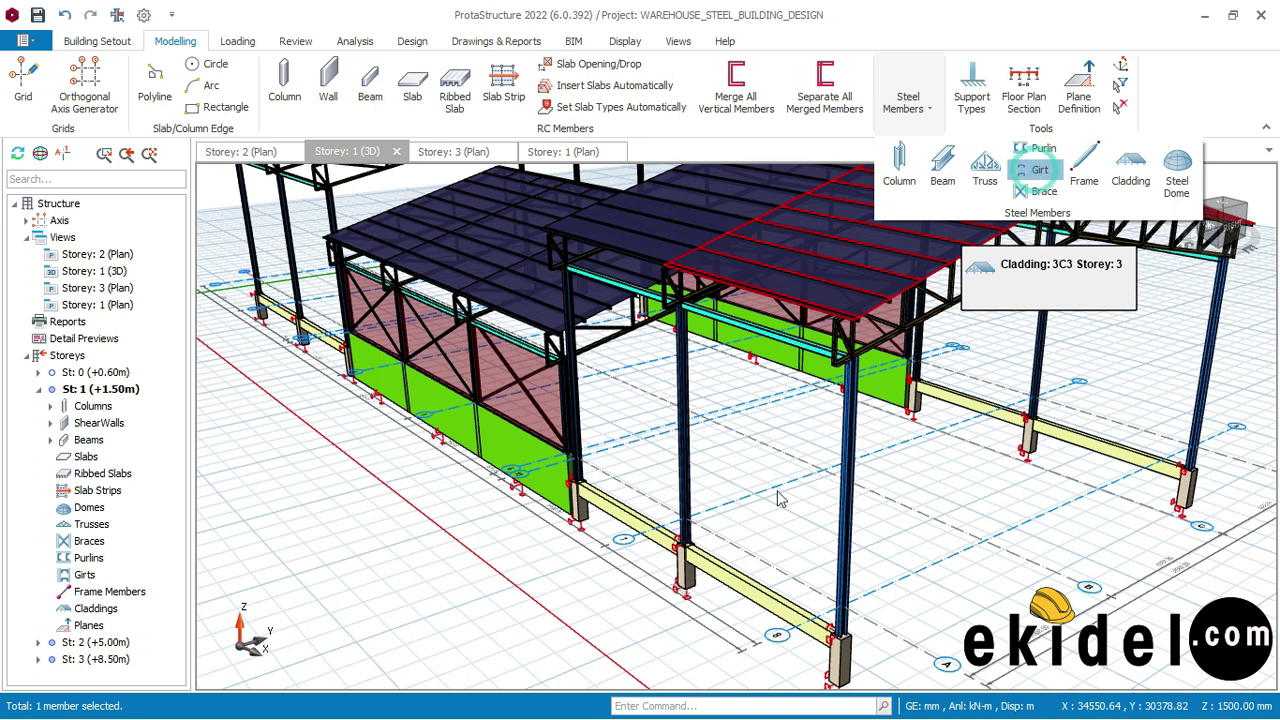
pyautogui.click(1037, 176)
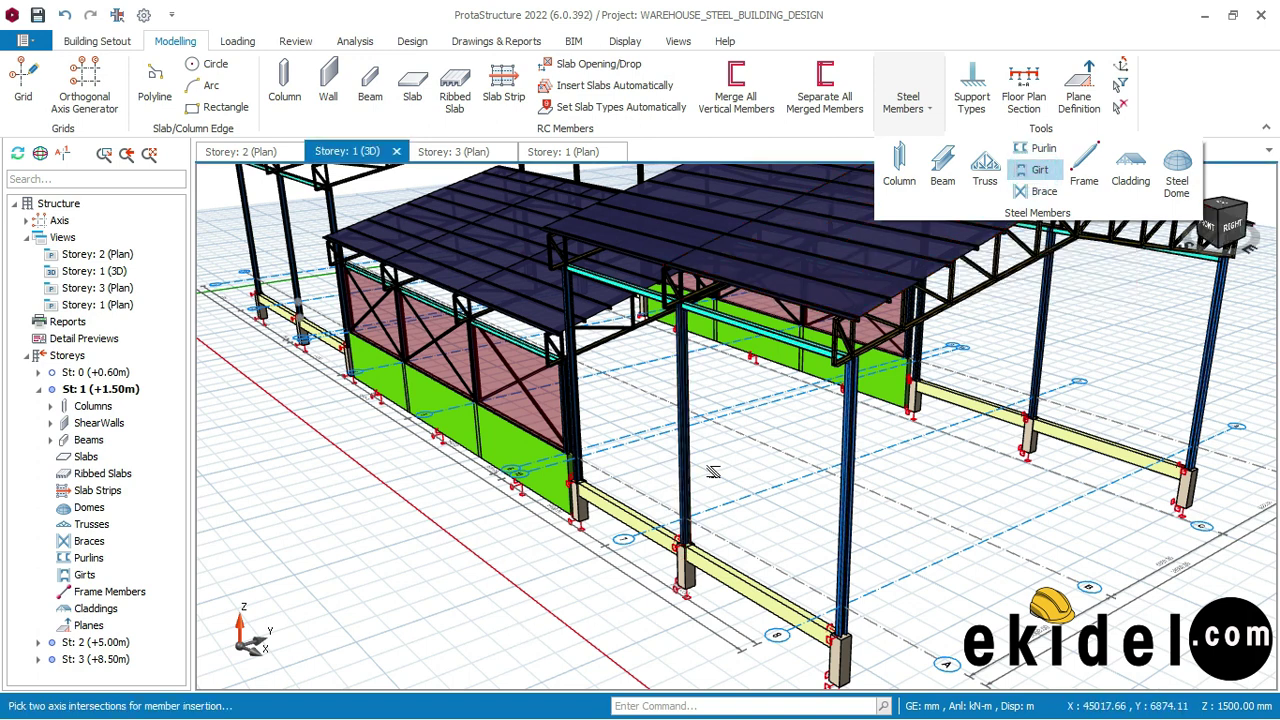
pyautogui.scroll(-3, 714, 472)
pyautogui.moveTo(744, 520); pyautogui.dragTo(838, 508, button='middle')
pyautogui.scroll(5, 838, 508)
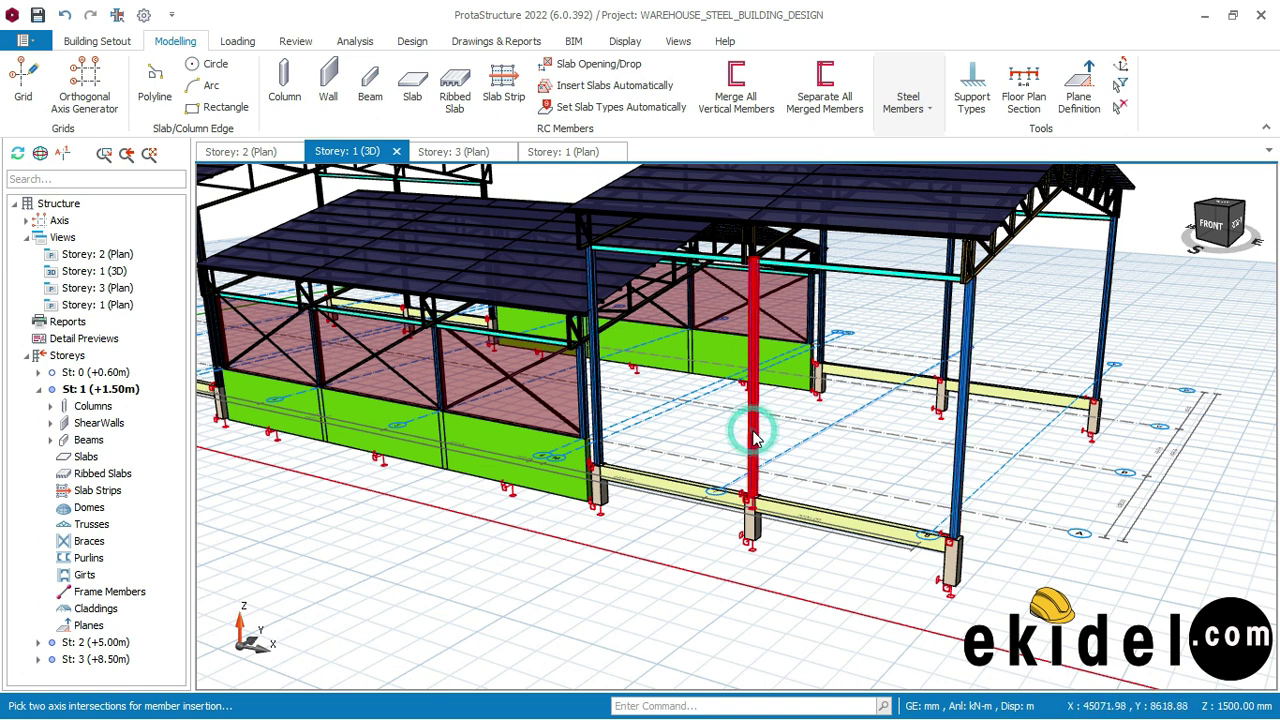
pyautogui.click(960, 460)
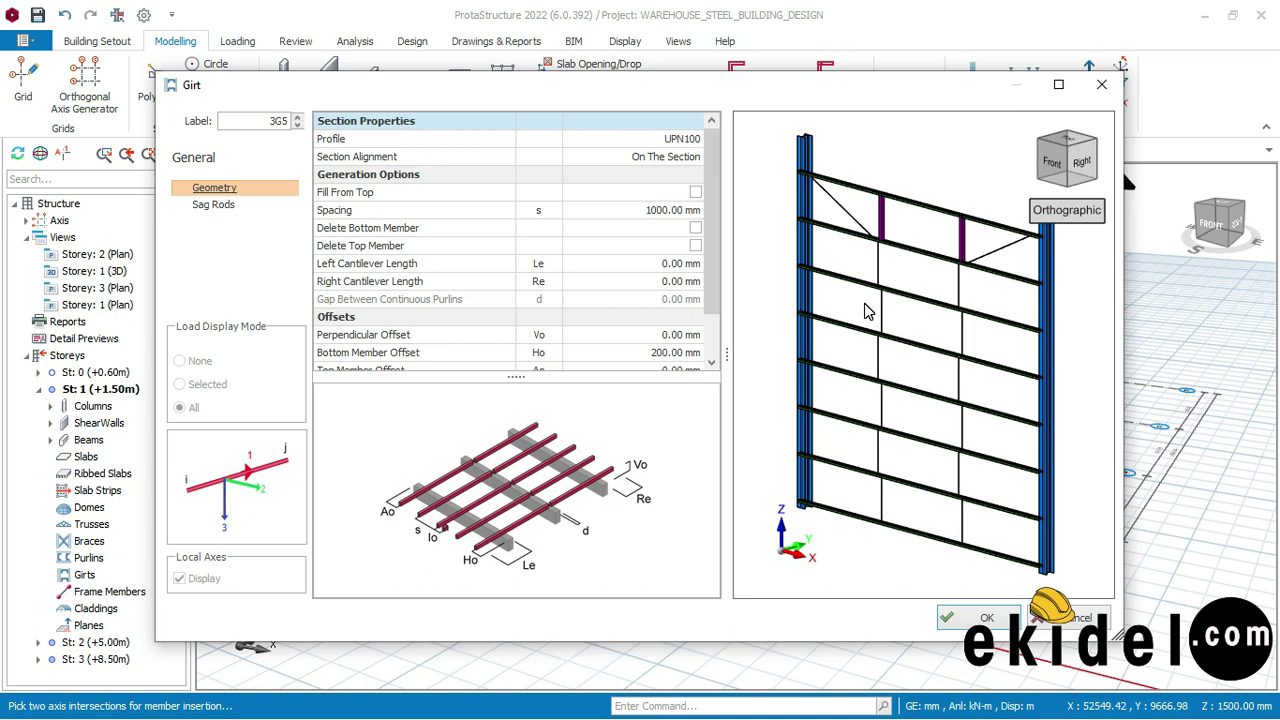
# - Set the sag rod insertion method of the new girt to None
pyautogui.click(213, 204)
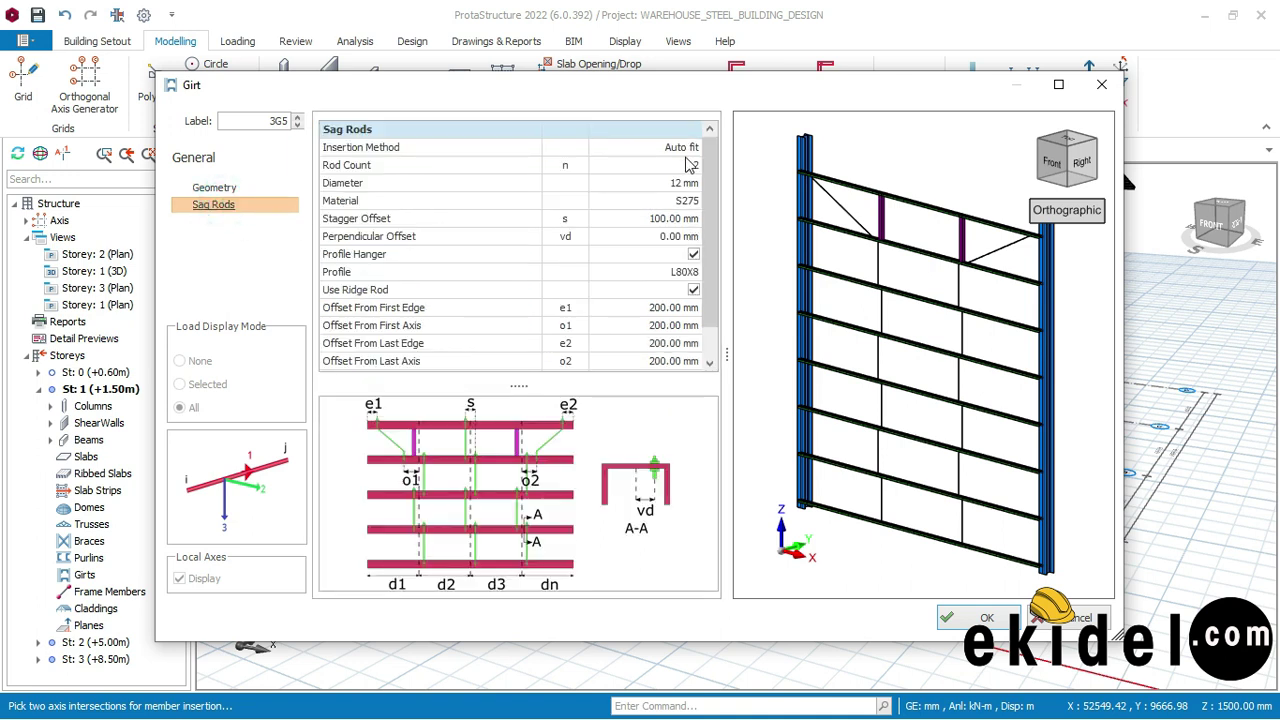
pyautogui.click(688, 150)
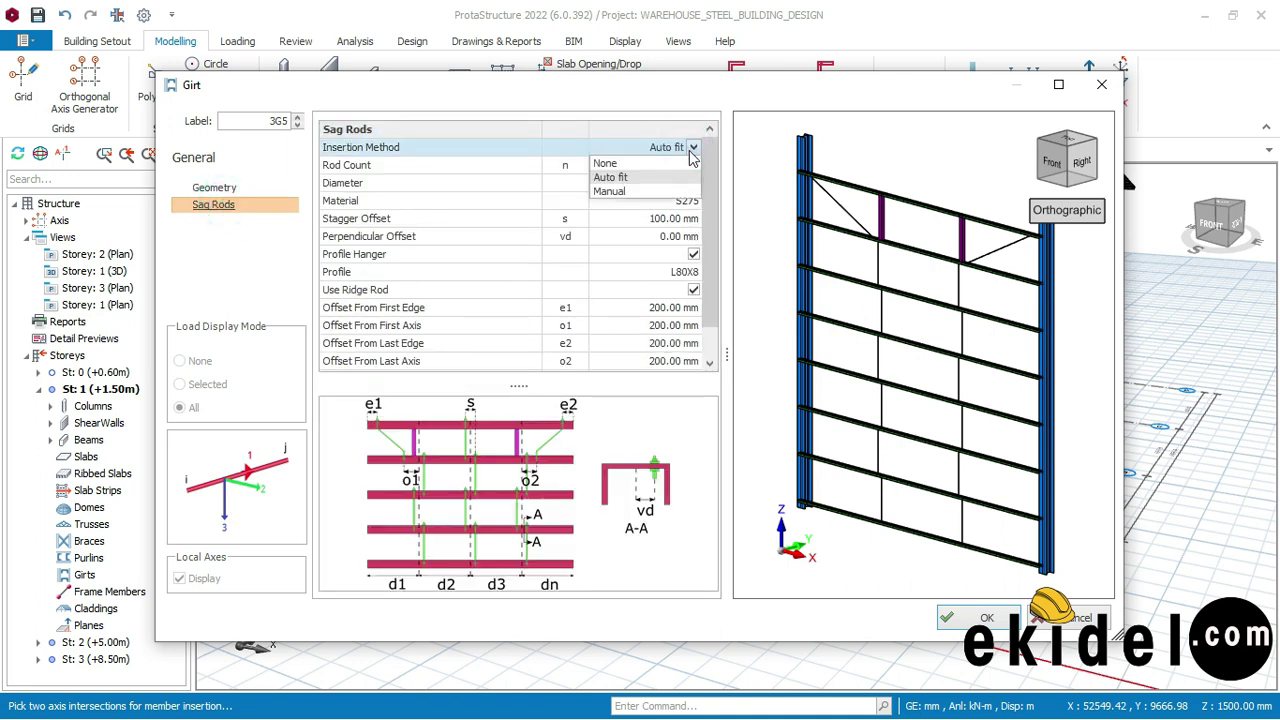
pyautogui.click(636, 164)
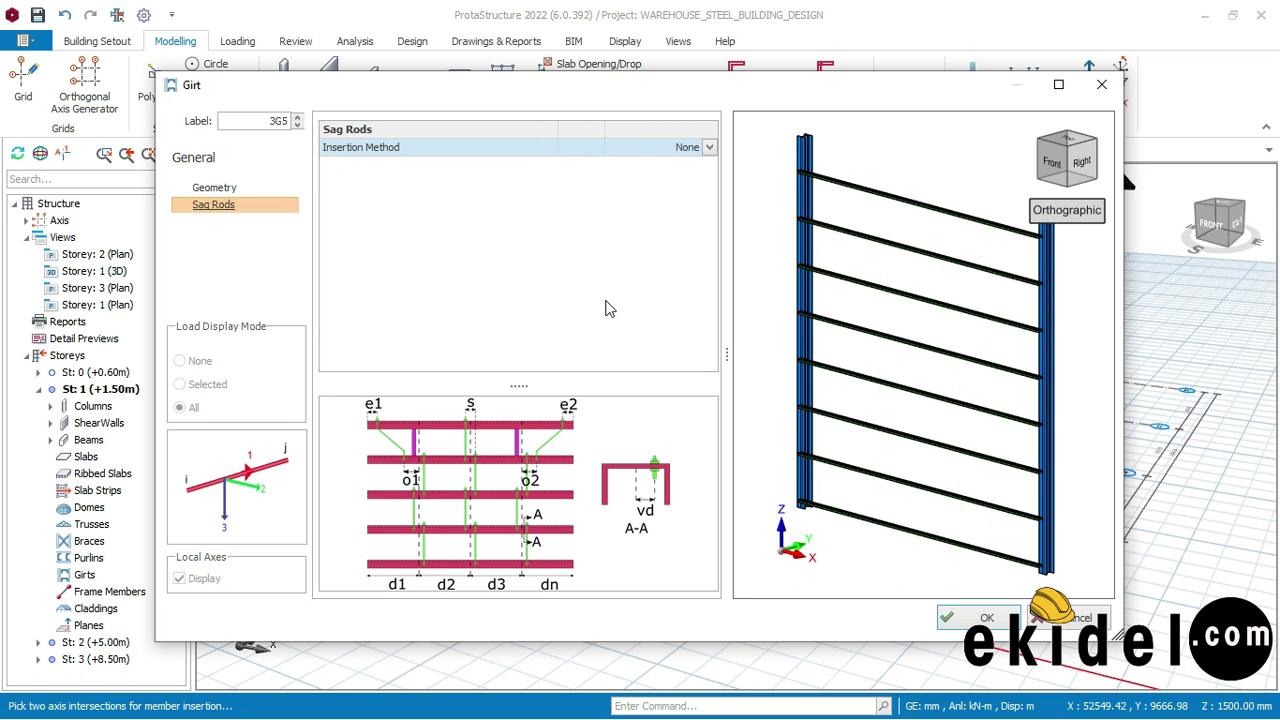
# - Choose UPN100 from the Euro steel section database as the girt profile
pyautogui.click(212, 188)
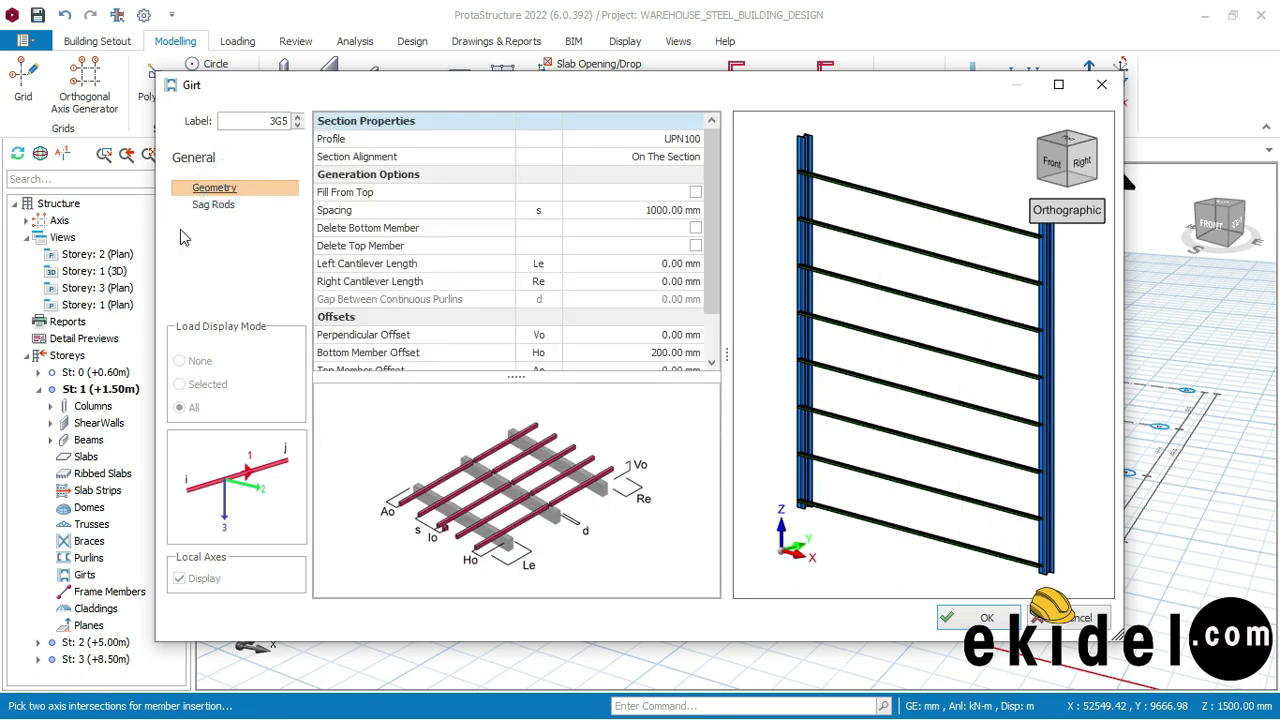
pyautogui.click(679, 146)
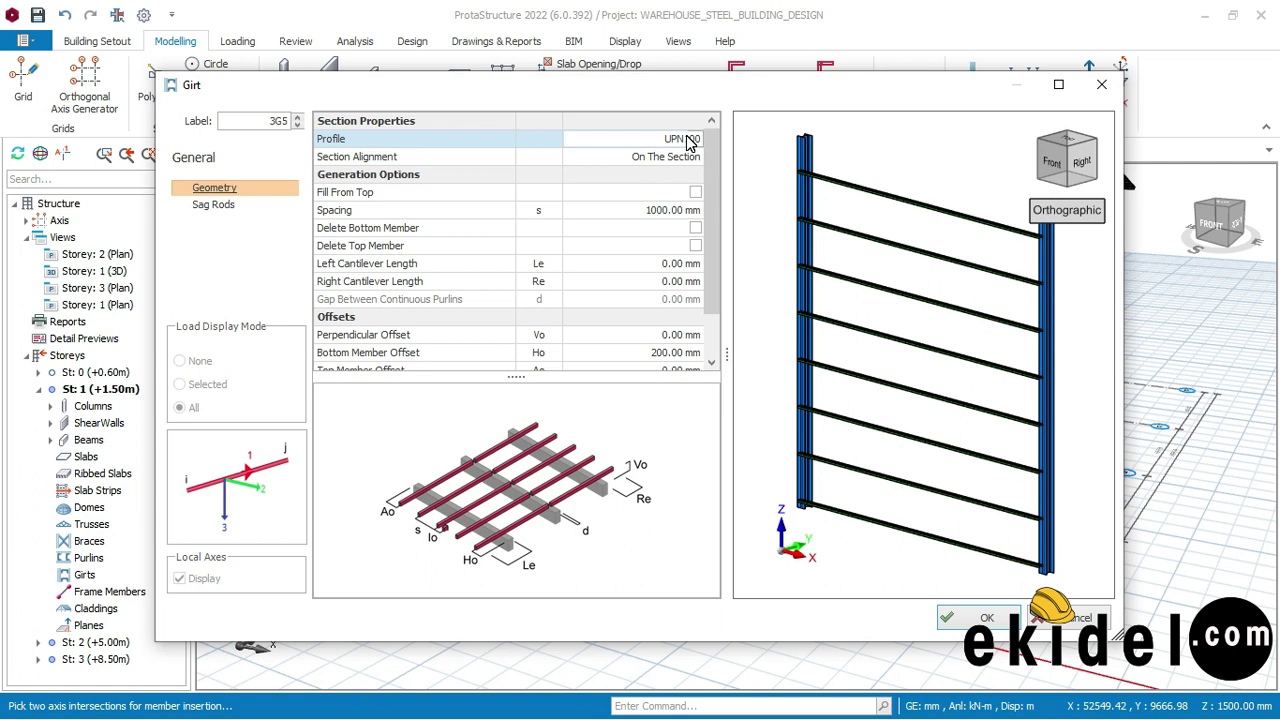
pyautogui.click(451, 141)
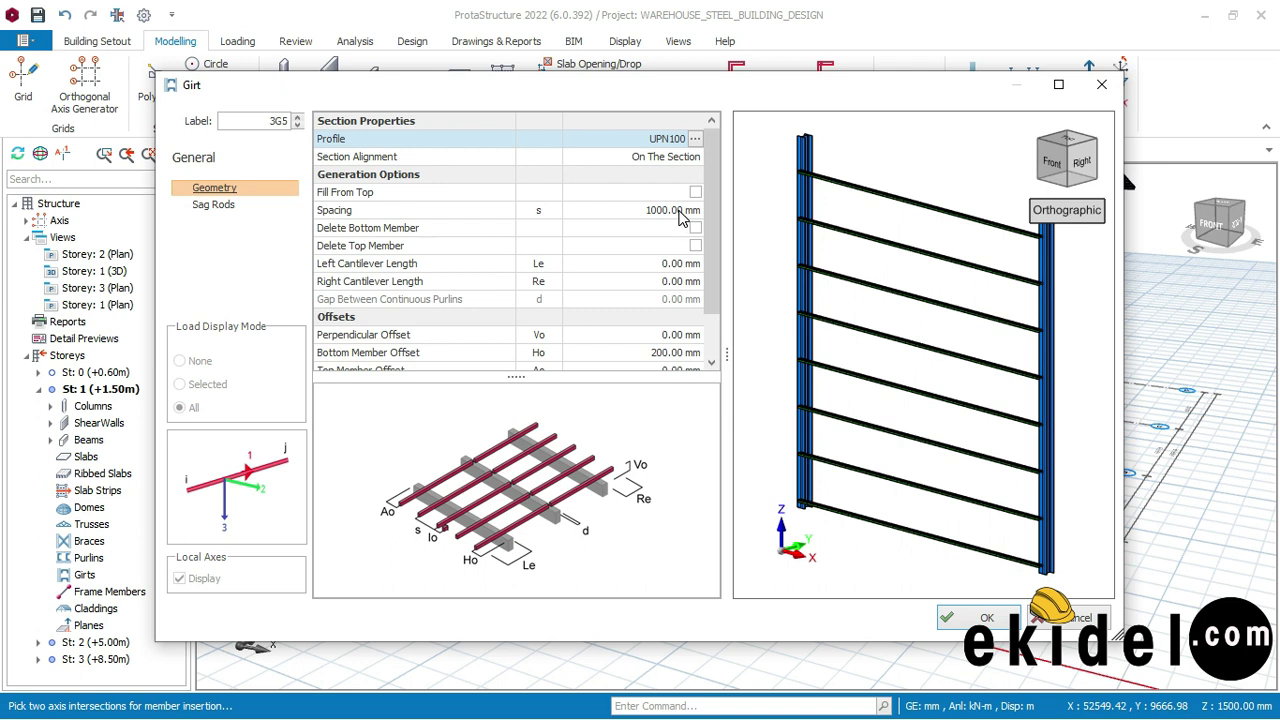
pyautogui.click(690, 143)
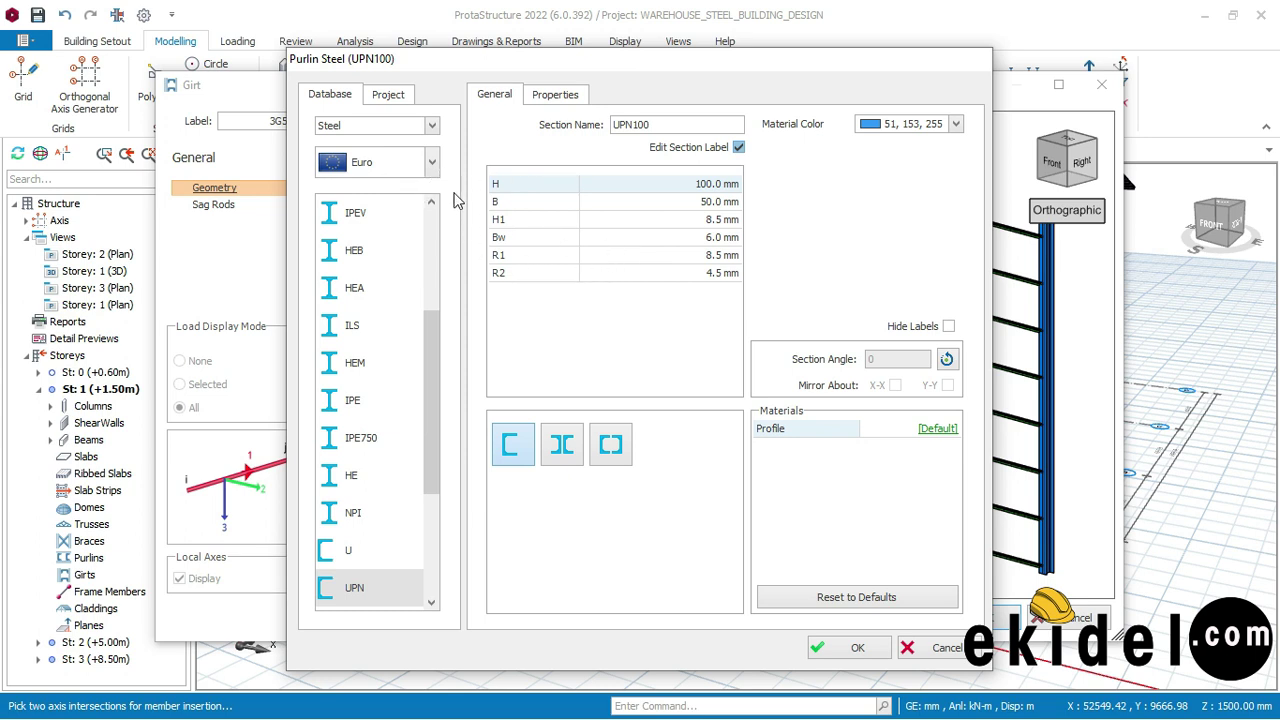
pyautogui.click(433, 163)
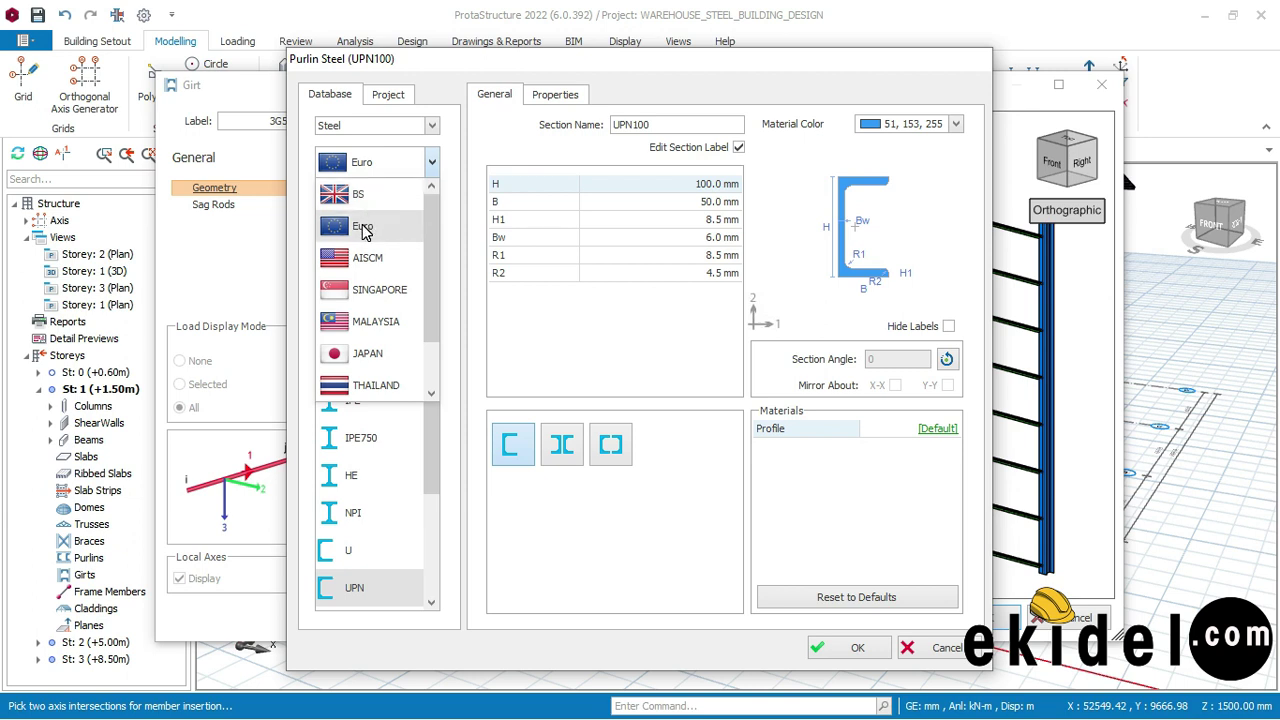
pyautogui.click(363, 228)
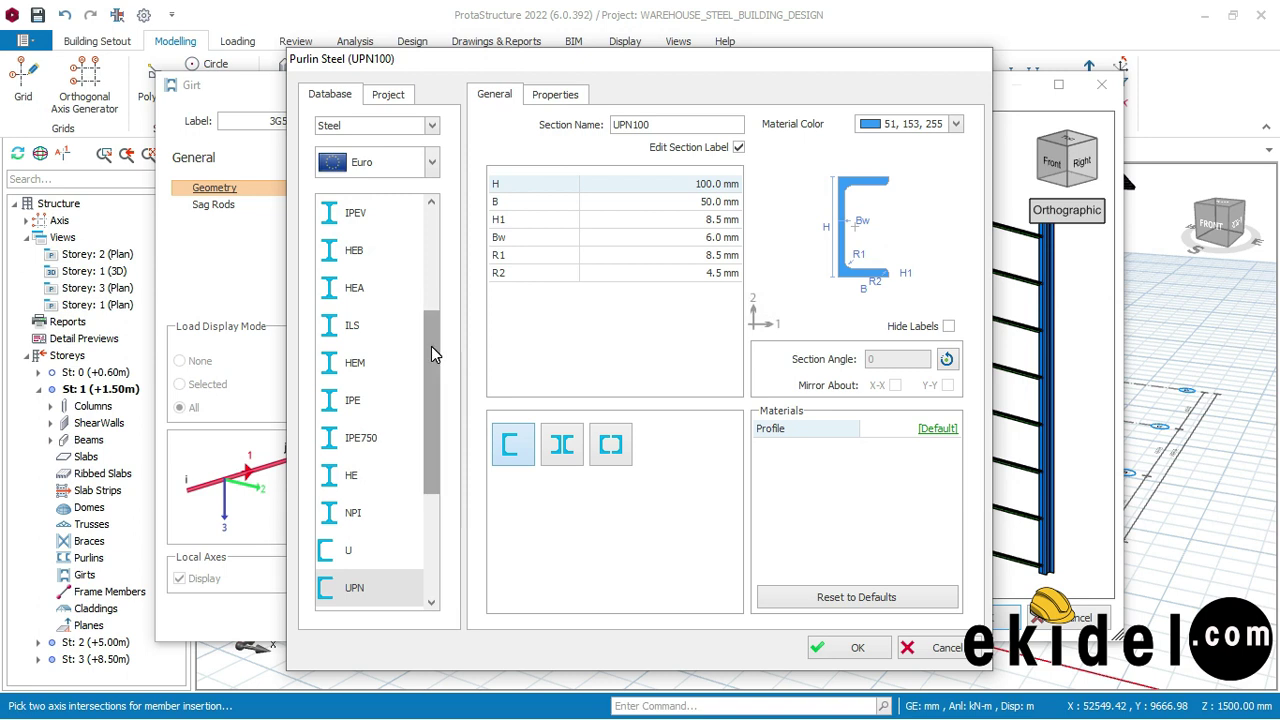
pyautogui.moveTo(431, 346); pyautogui.dragTo(426, 392)
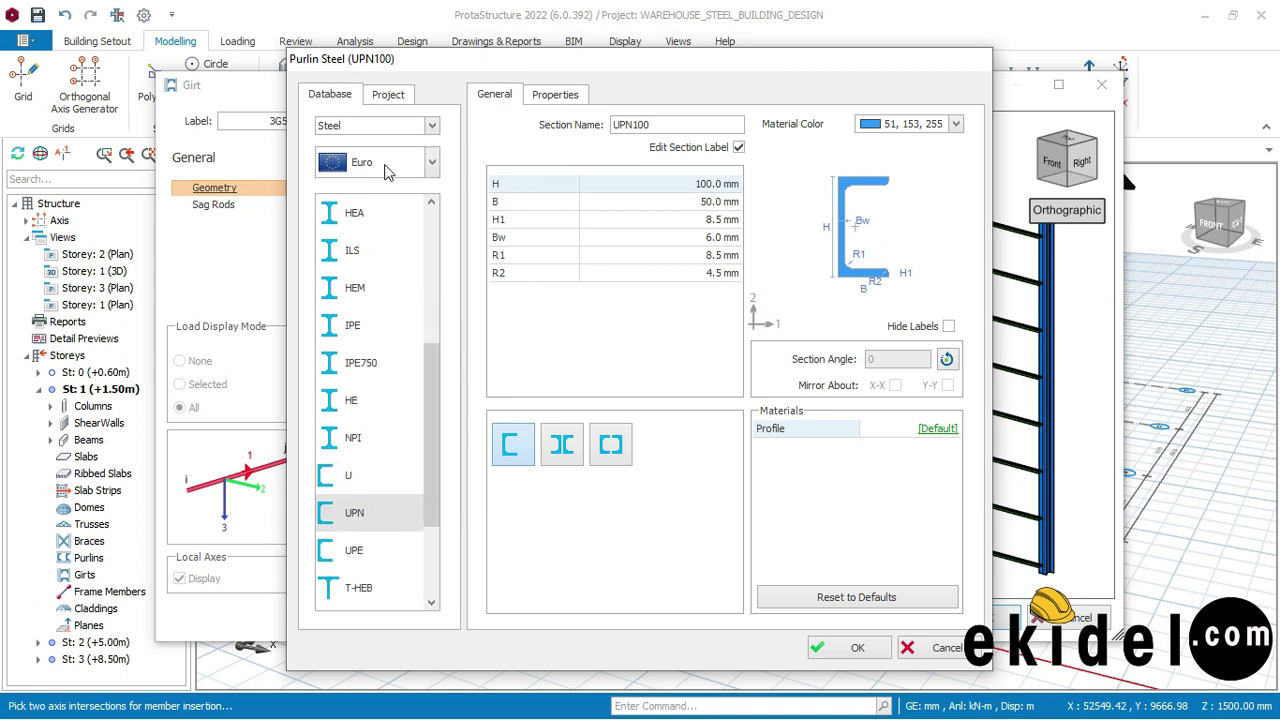
pyautogui.click(355, 514)
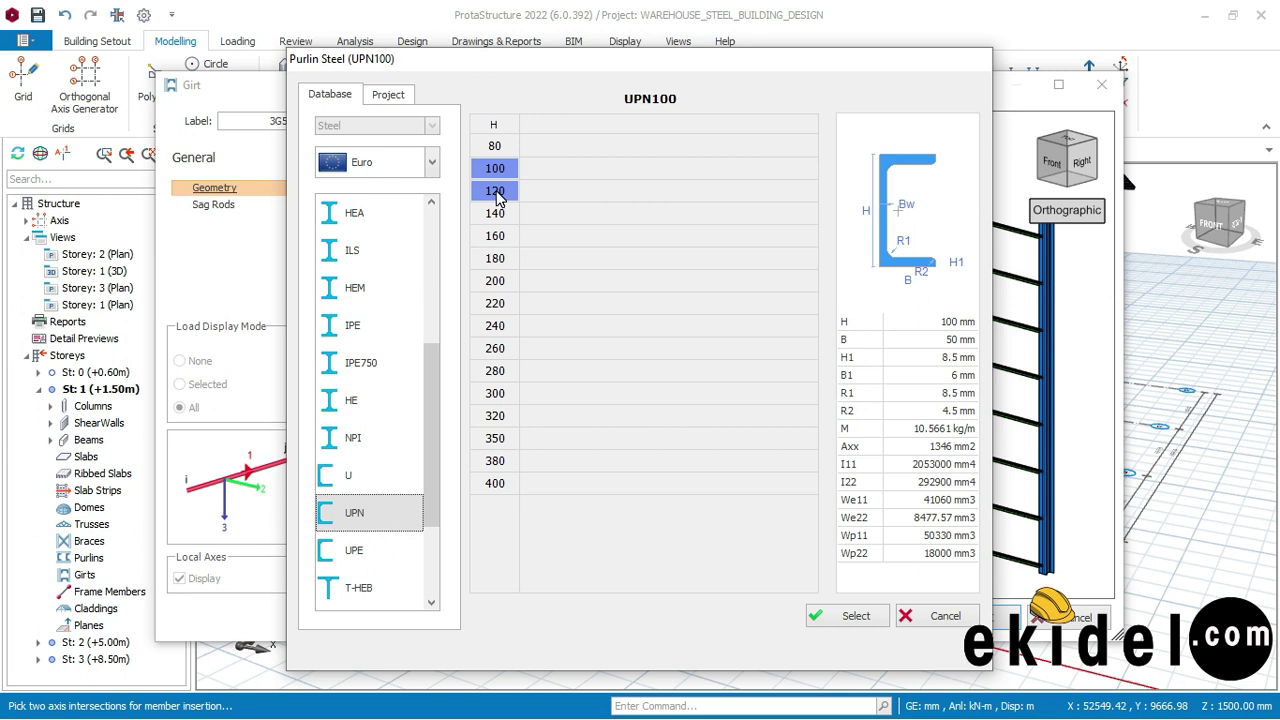
pyautogui.moveTo(498, 197); pyautogui.dragTo(498, 172)
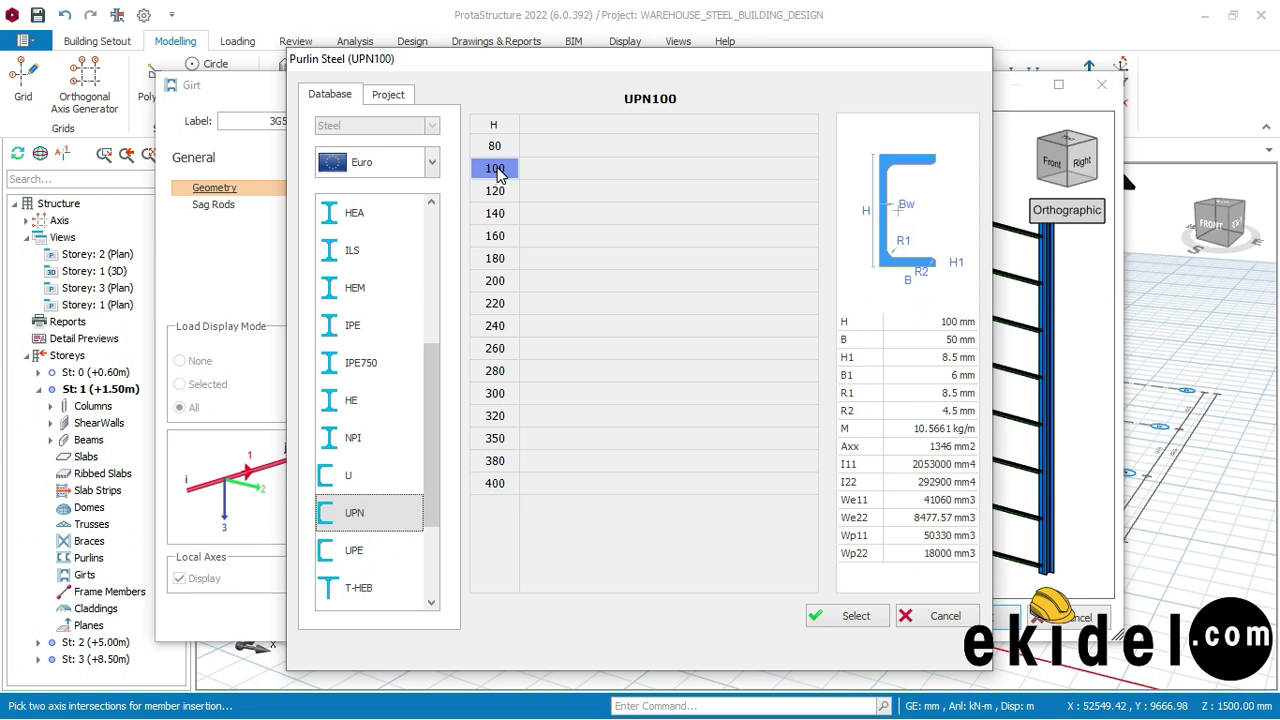
pyautogui.click(497, 168)
pyautogui.click(474, 148)
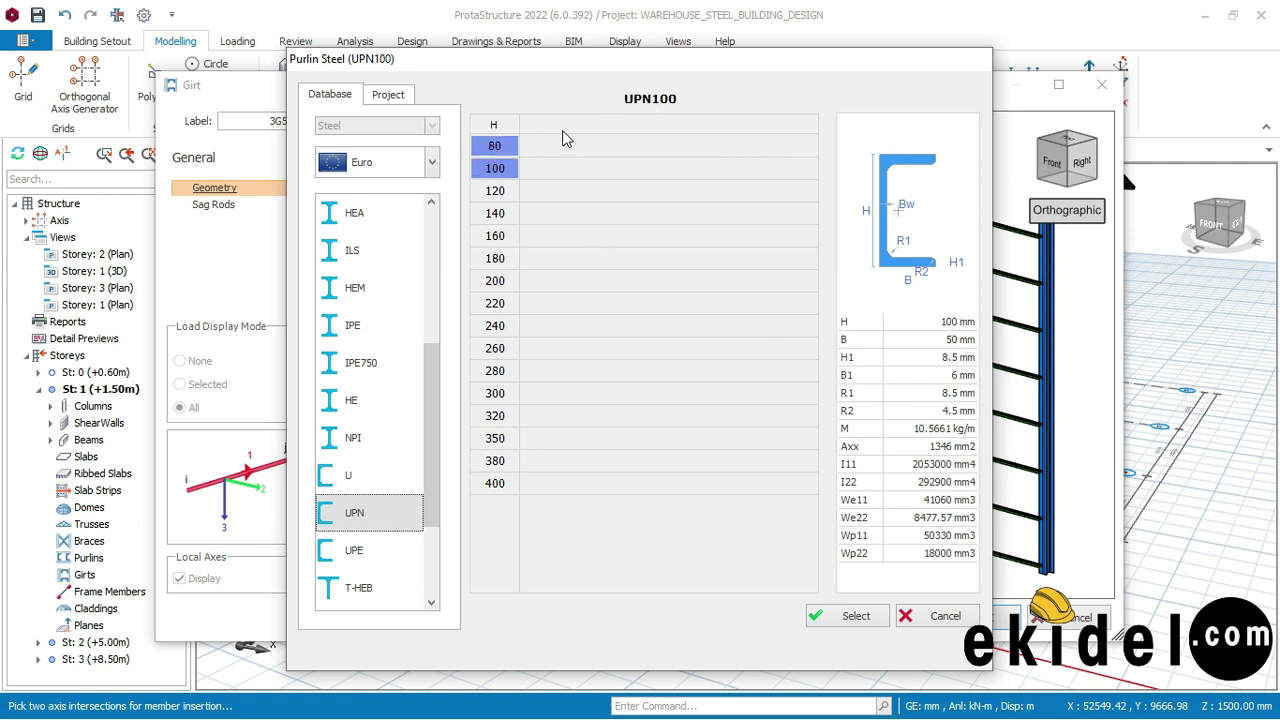
pyautogui.click(503, 165)
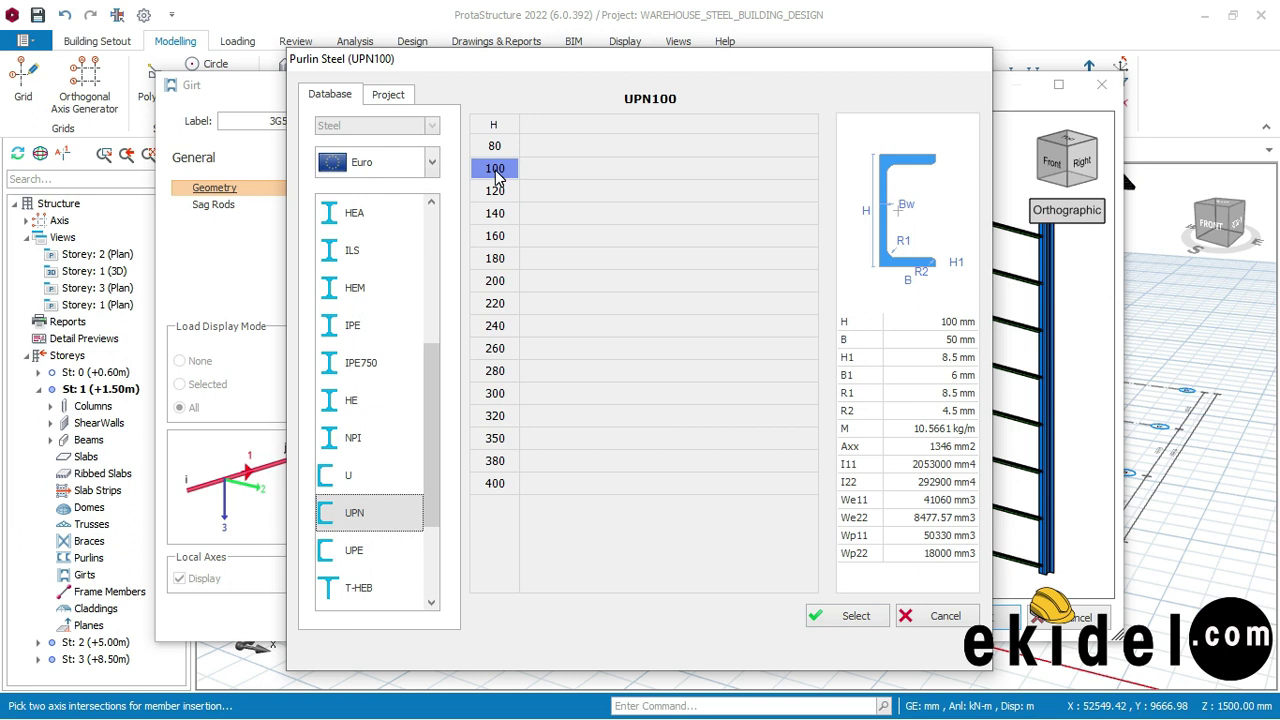
pyautogui.click(856, 619)
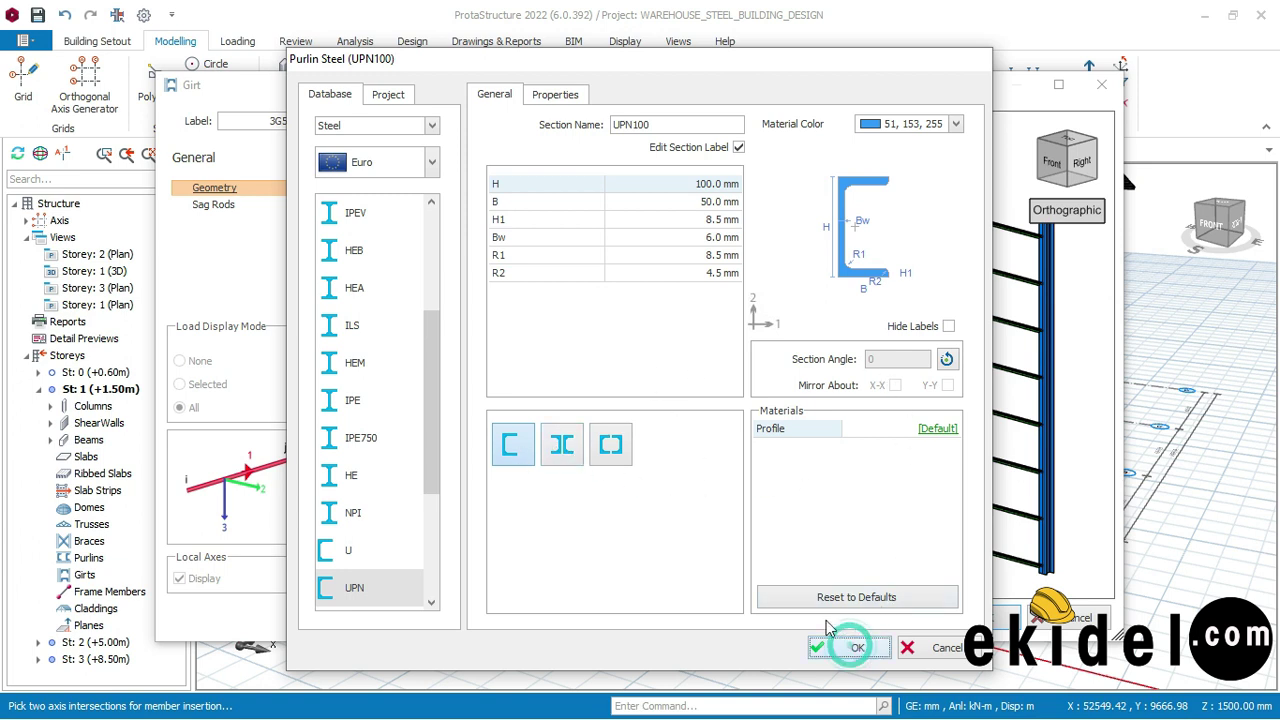
pyautogui.click(852, 648)
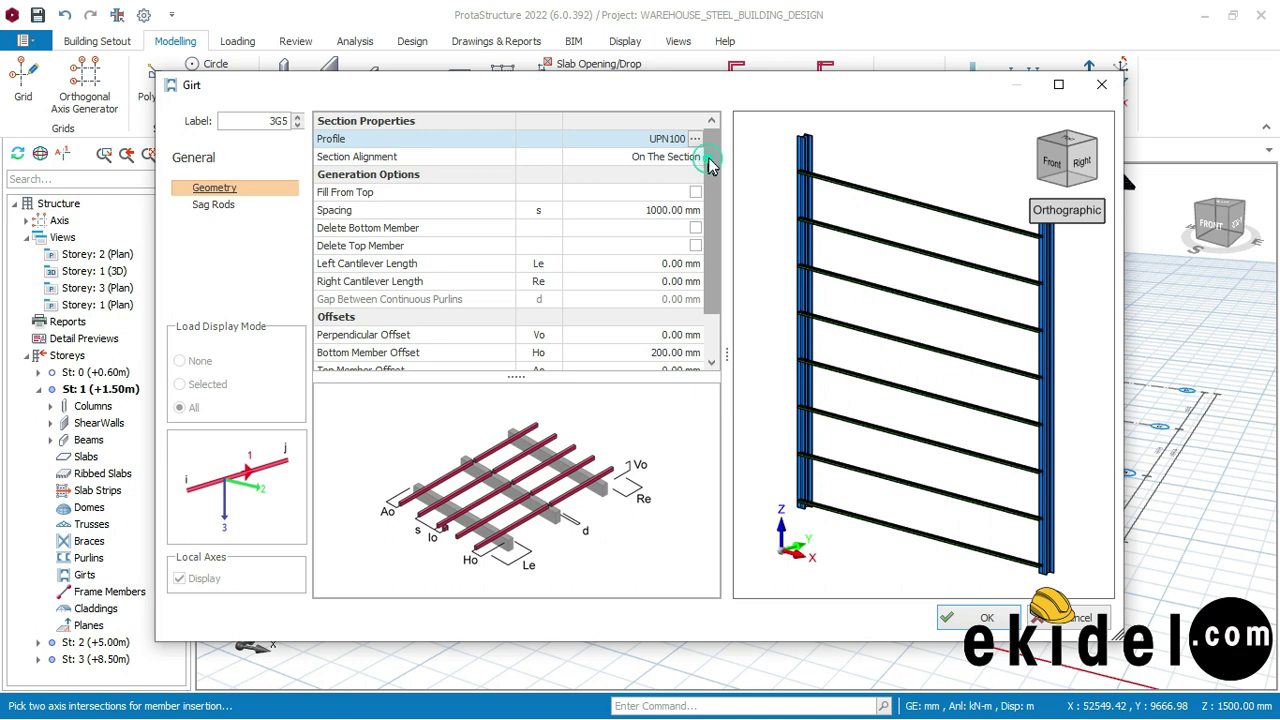
# - Set the girt spacing to 800 mm and the bottom member offset to 185 mm
pyautogui.scroll(-1, 708, 160)
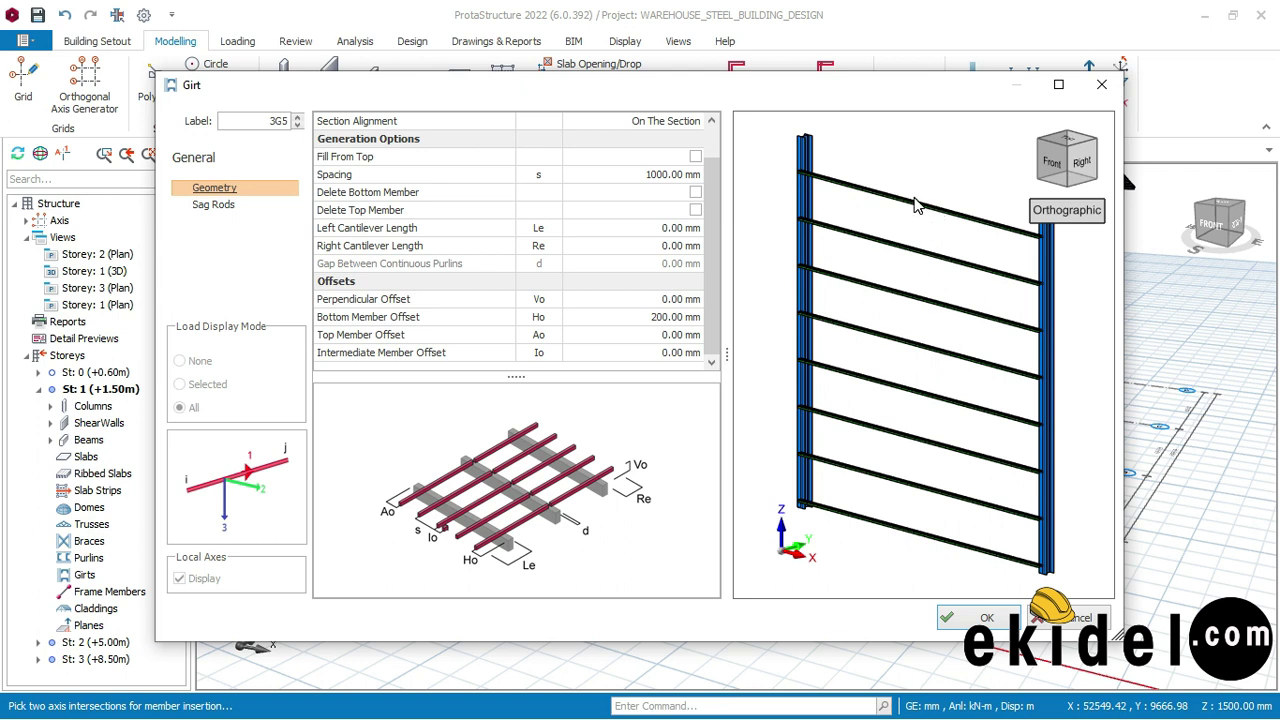
pyautogui.click(663, 176)
pyautogui.write('8')
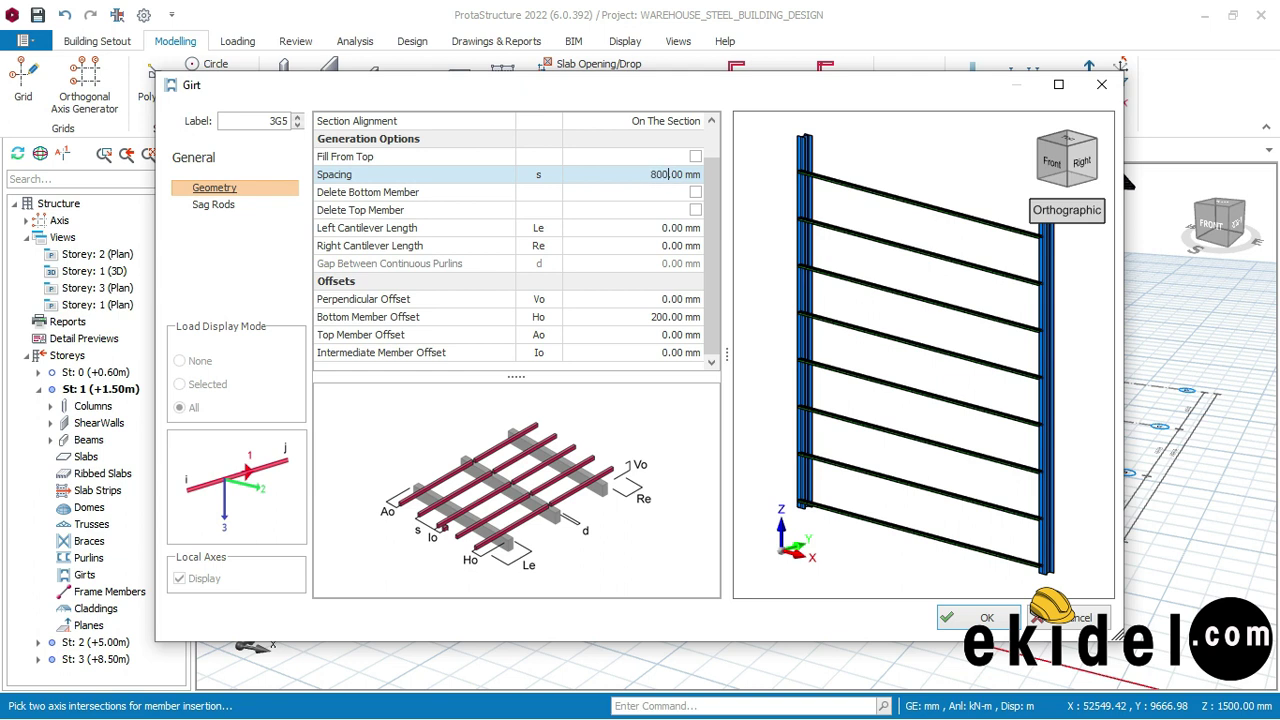
pyautogui.write('00')
pyautogui.click(663, 229)
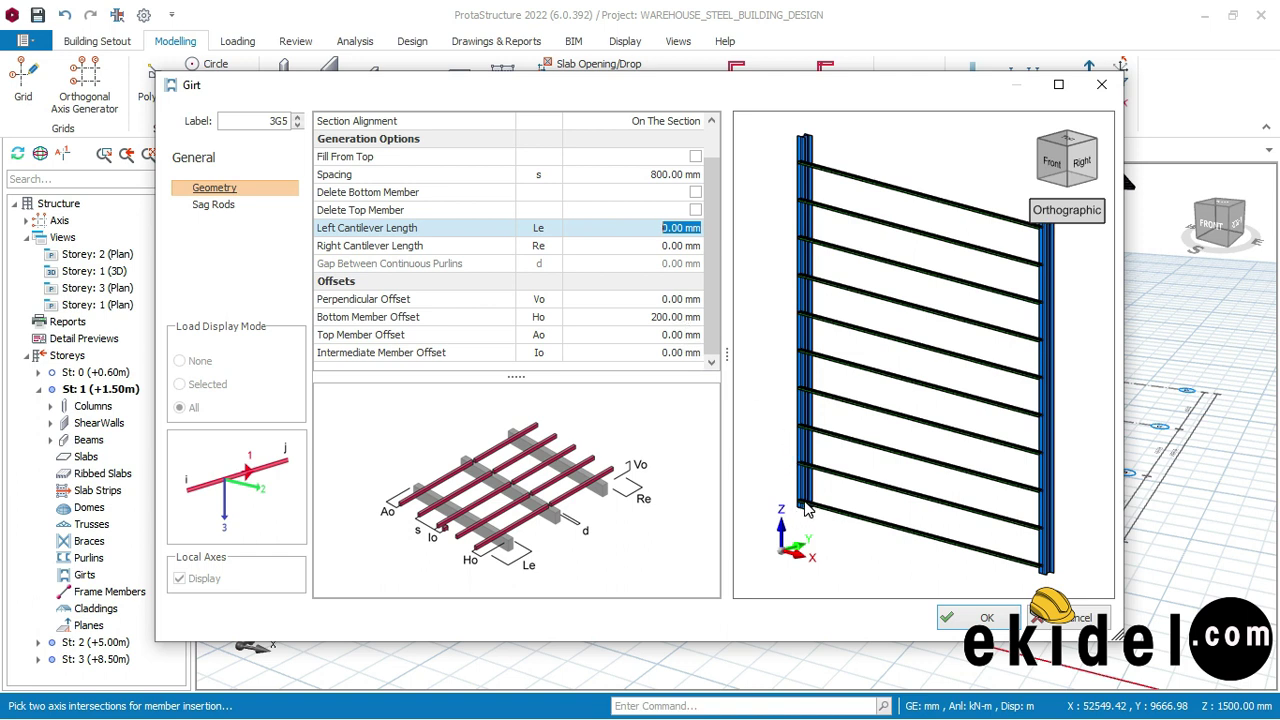
pyautogui.click(676, 317)
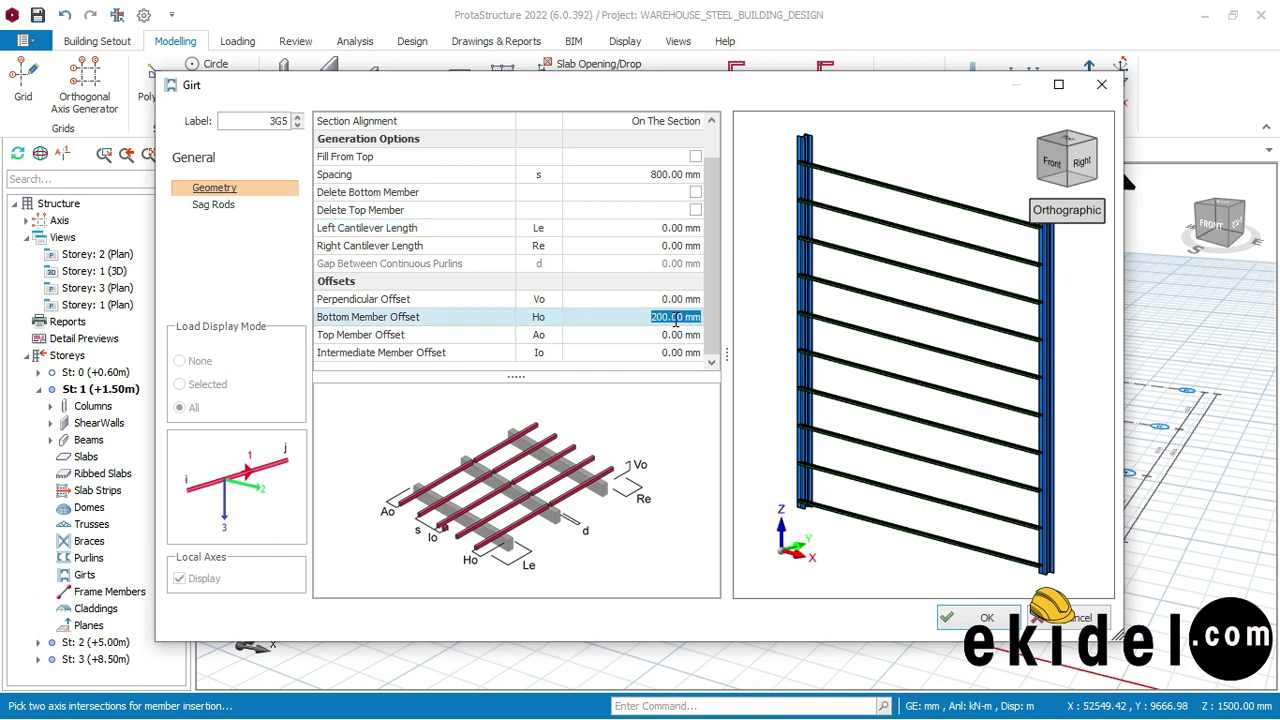
pyautogui.write('185')
pyautogui.click(650, 317)
pyautogui.click(675, 335)
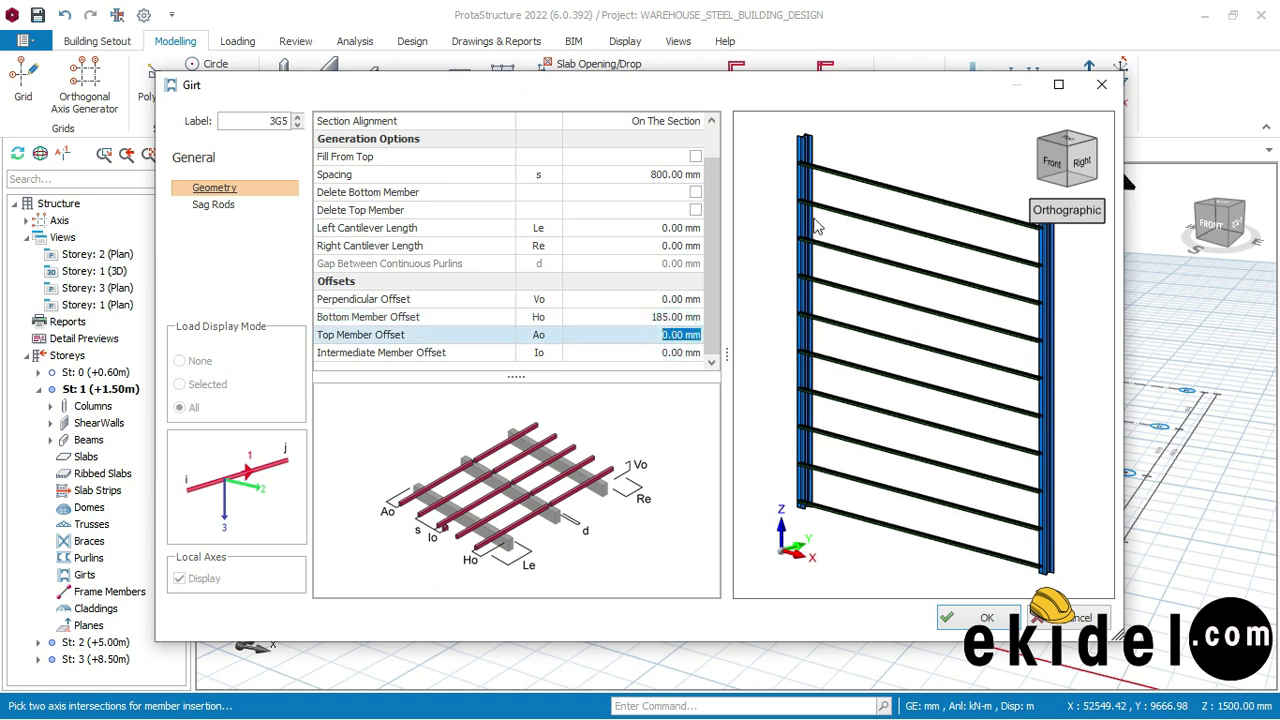
# - Check the girt ends in the preview and insert the girts into the outer bay of the front side wall
pyautogui.scroll(5, 803, 527)
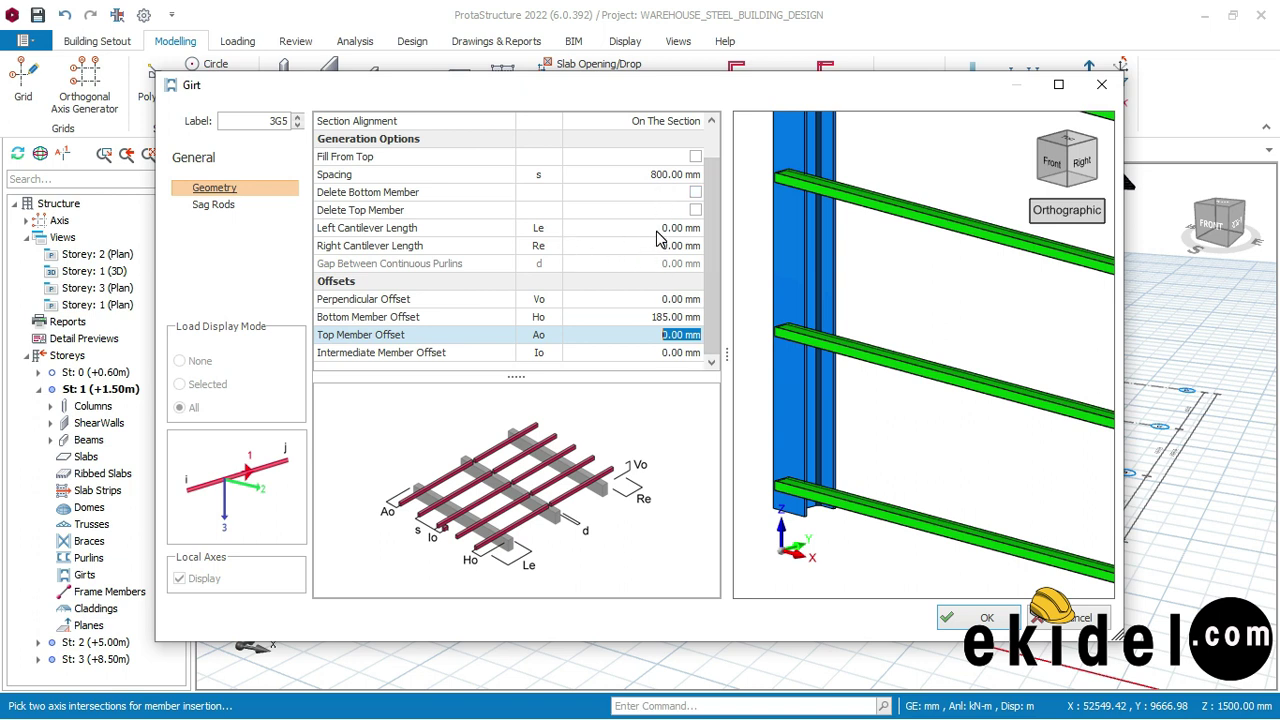
pyautogui.click(676, 231)
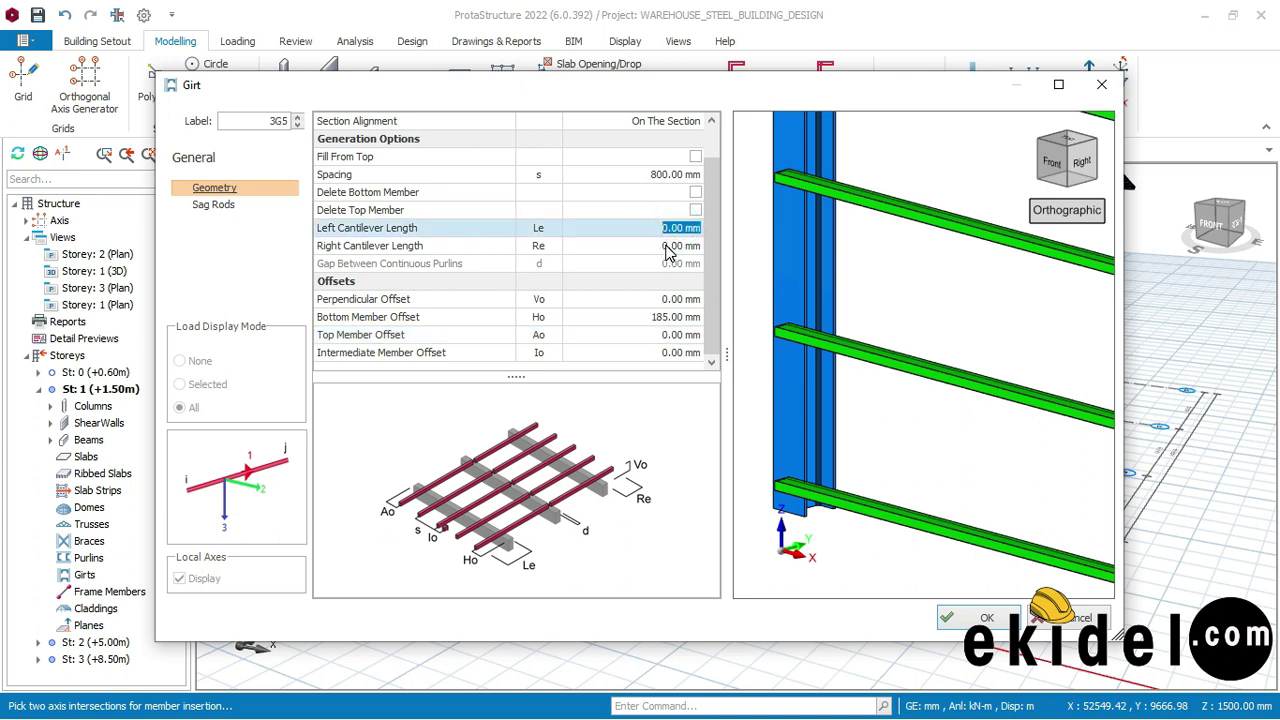
pyautogui.click(670, 246)
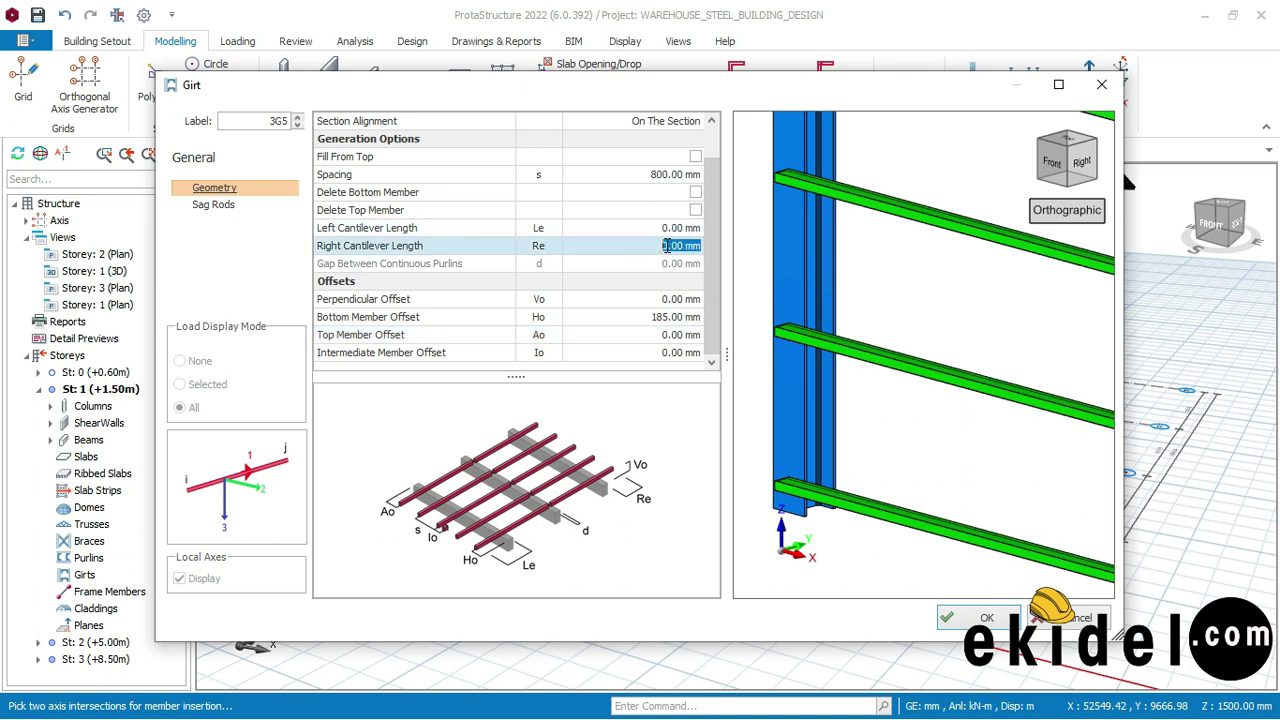
pyautogui.click(985, 618)
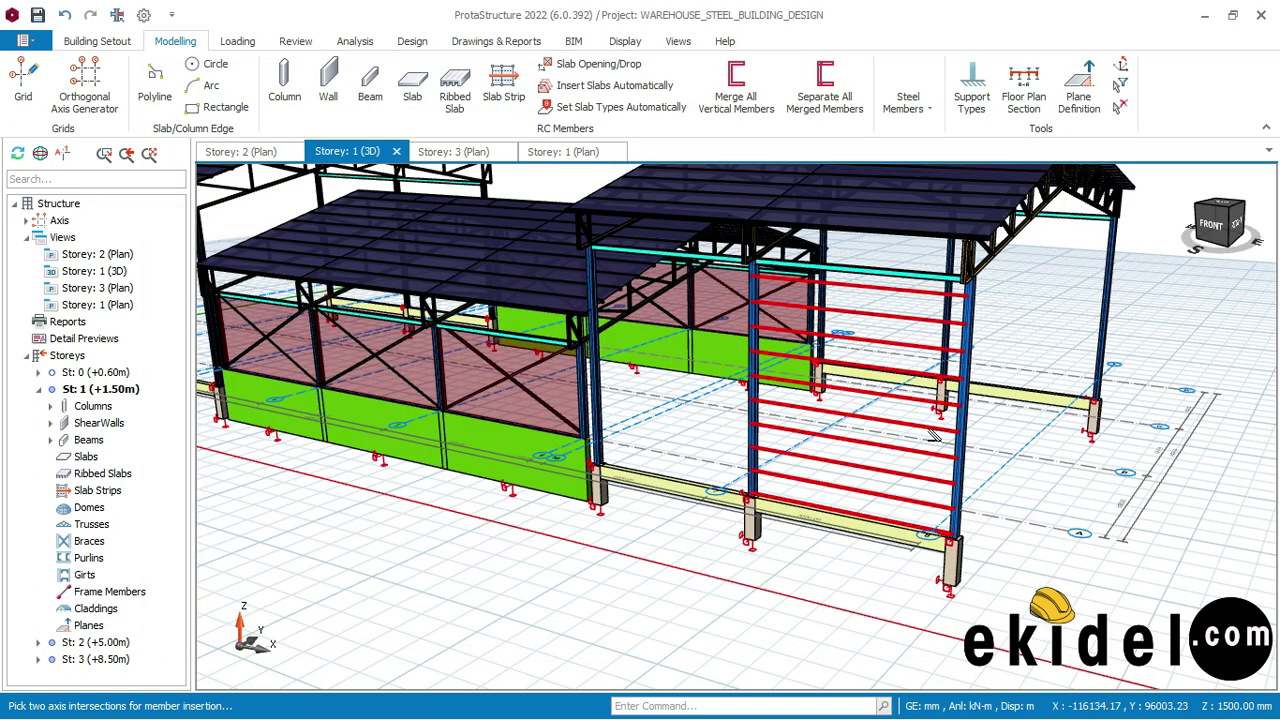
pyautogui.scroll(3, 966, 457)
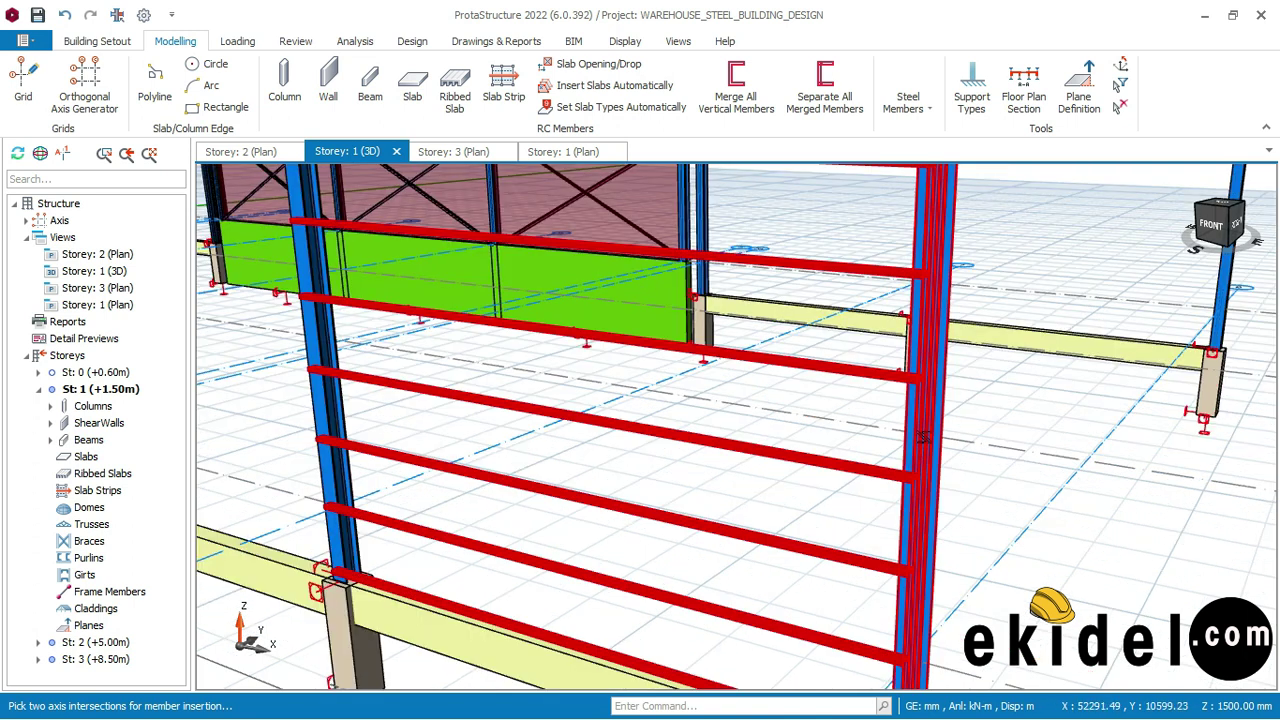
# - Examine the newly inserted girts across the outer bay of the front side wall between axes 7 and 8
pyautogui.scroll(-2, 922, 430)
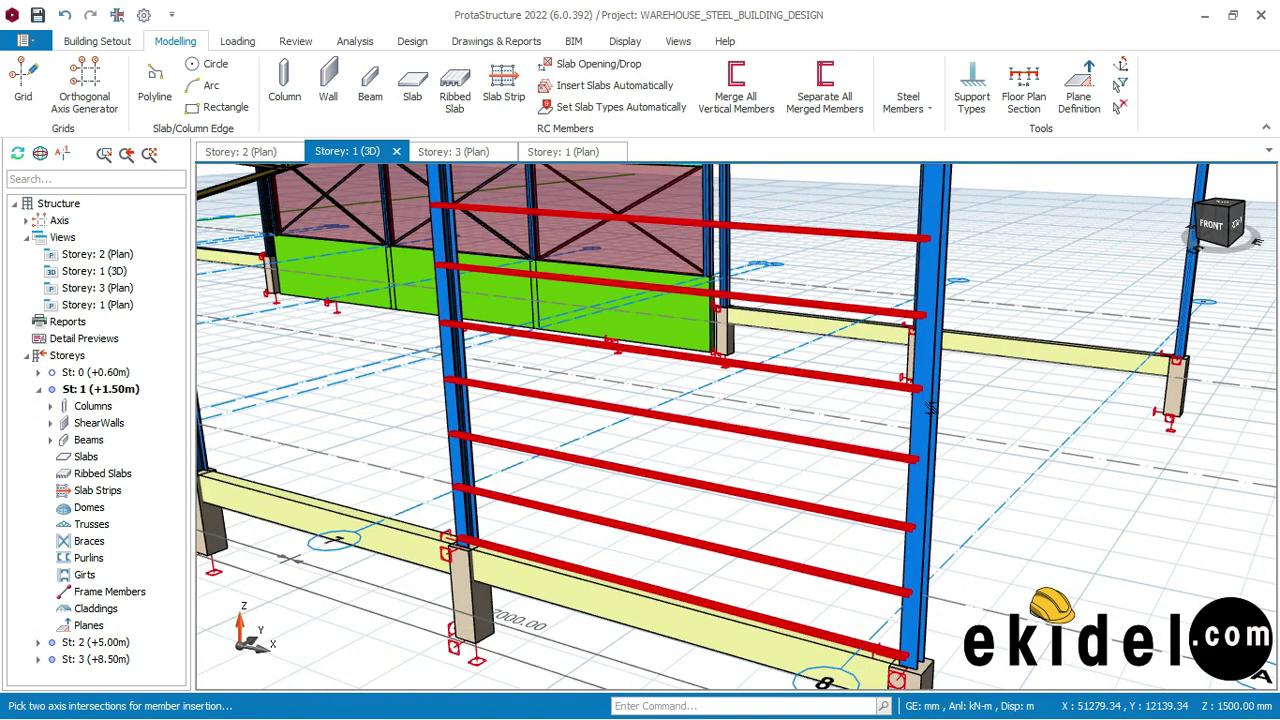
pyautogui.scroll(-1, 930, 408)
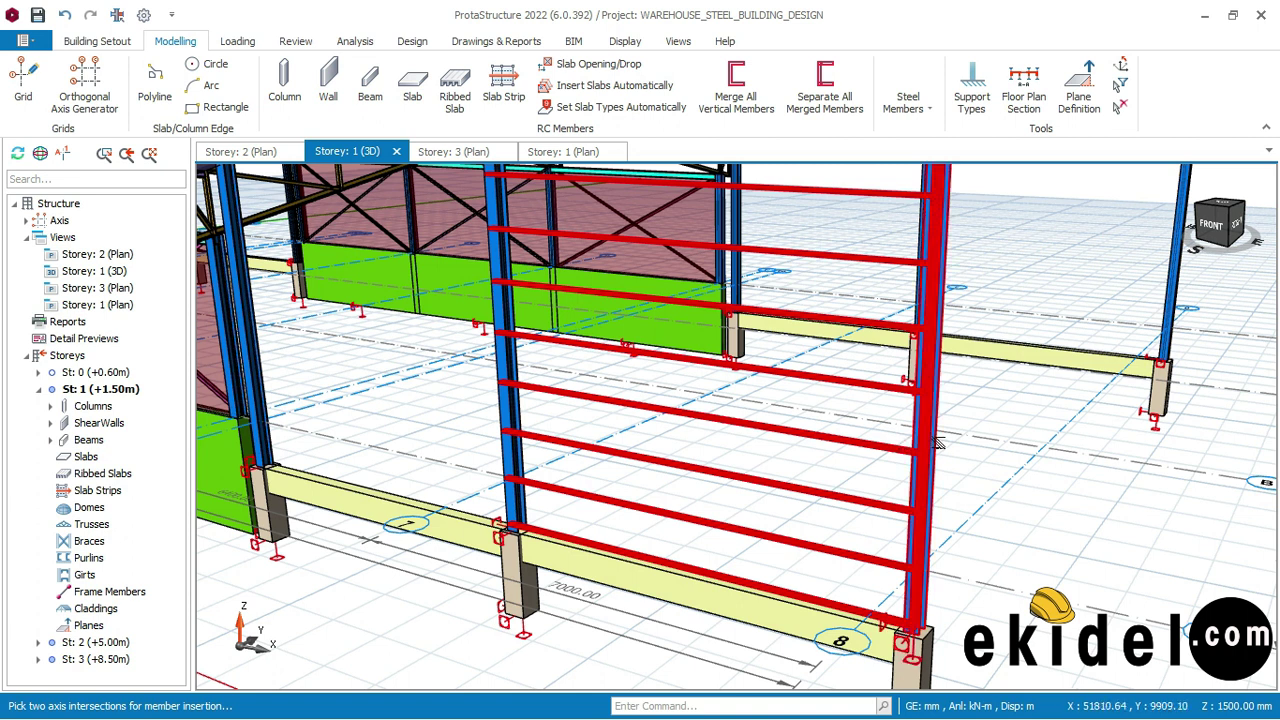
pyautogui.moveTo(908, 446); pyautogui.dragTo(463, 347, button='middle')
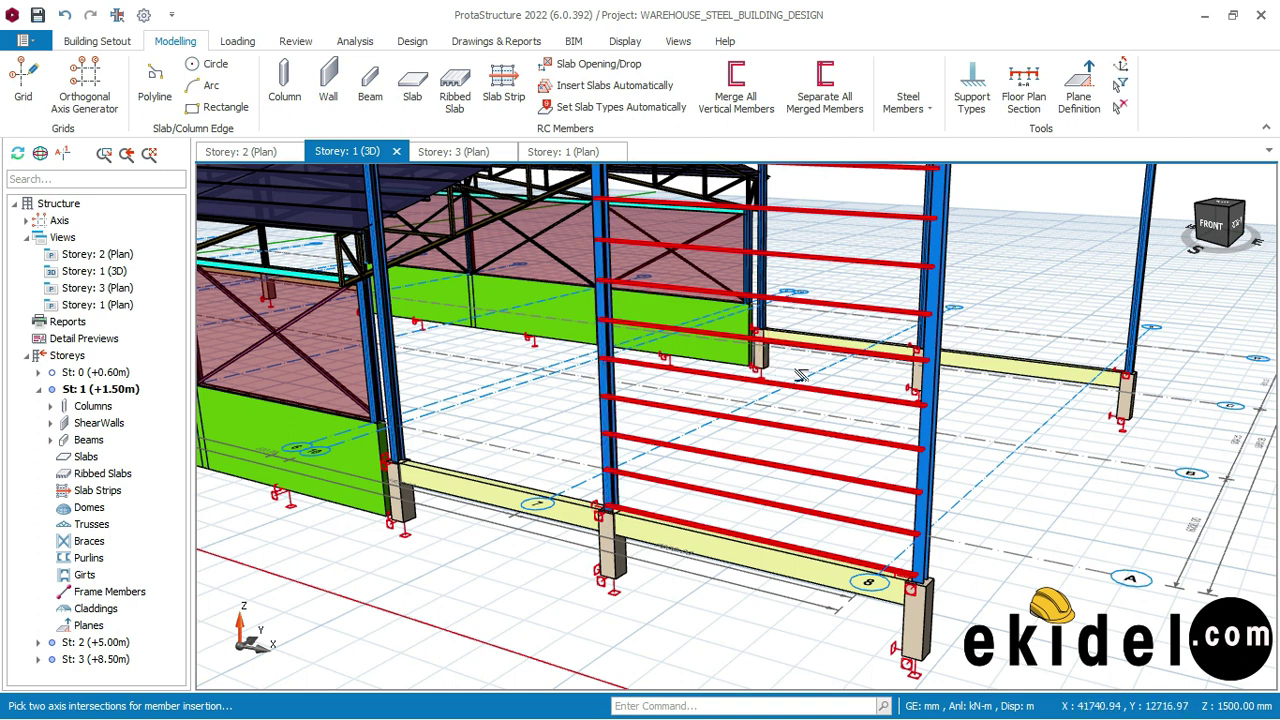
pyautogui.scroll(-2, 846, 300)
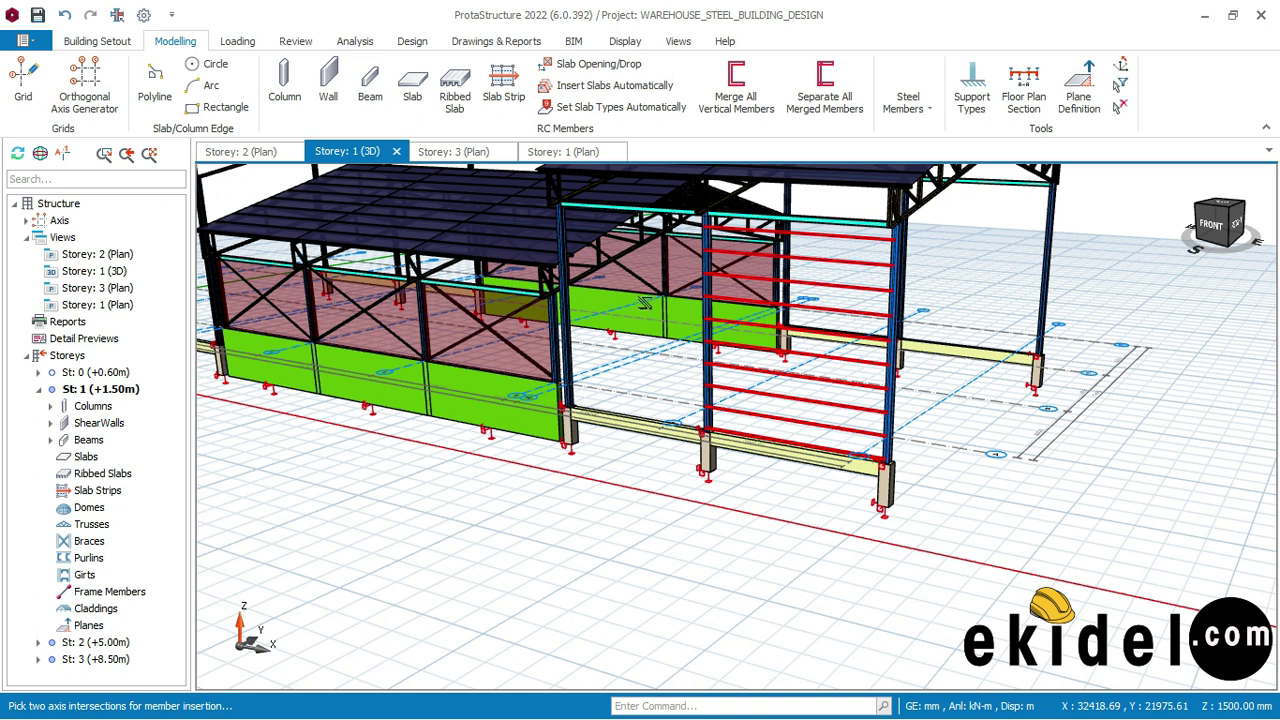
pyautogui.scroll(2, 815, 331)
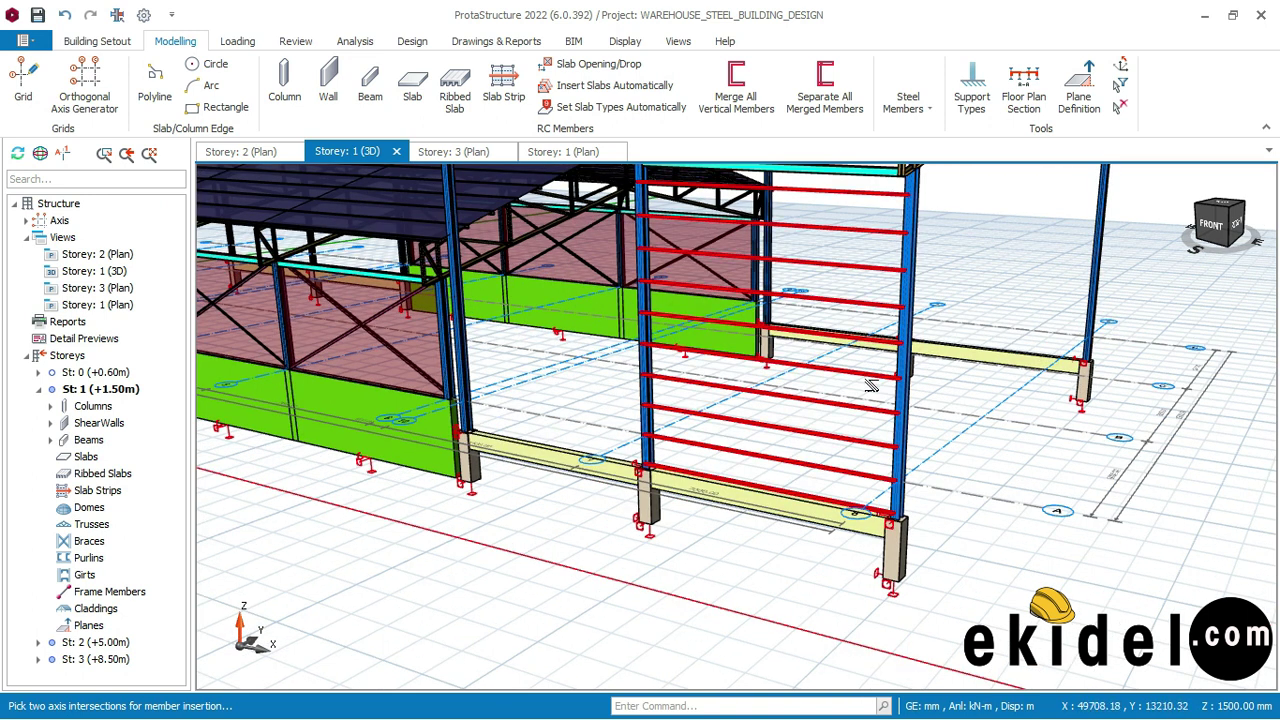
pyautogui.moveTo(870, 385)
pyautogui.mouseDown(button='middle')
pyautogui.moveTo(890, 430)
pyautogui.moveTo(829, 462)
pyautogui.moveTo(771, 457)
pyautogui.moveTo(789, 451)
pyautogui.mouseUp(button='middle')
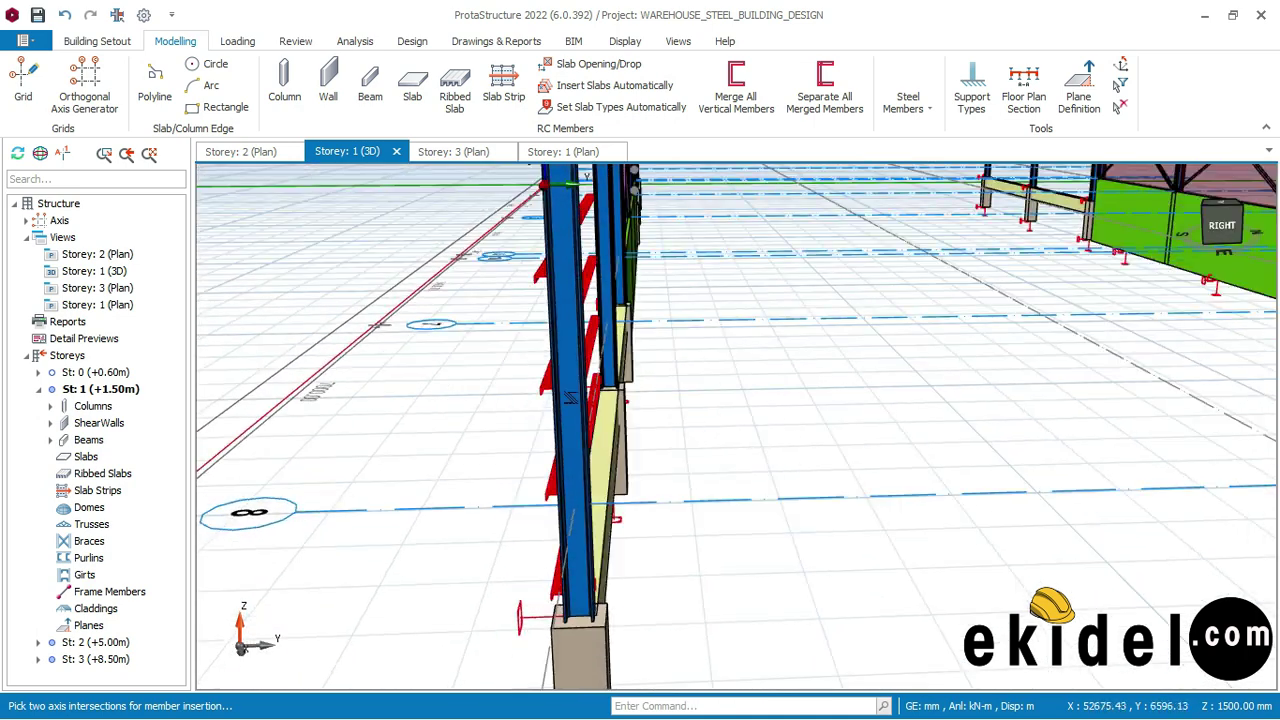
# - Inspect how the UPN100 girt ends and their channel orientation meet the outer corner column at axis 8
pyautogui.scroll(3, 520, 400)
pyautogui.moveTo(581, 427)
pyautogui.mouseDown(button='middle')
pyautogui.moveTo(680, 390)
pyautogui.moveTo(716, 358)
pyautogui.moveTo(746, 357)
pyautogui.mouseUp(button='middle')
pyautogui.scroll(3, 716, 358)
pyautogui.scroll(3, 749, 356)
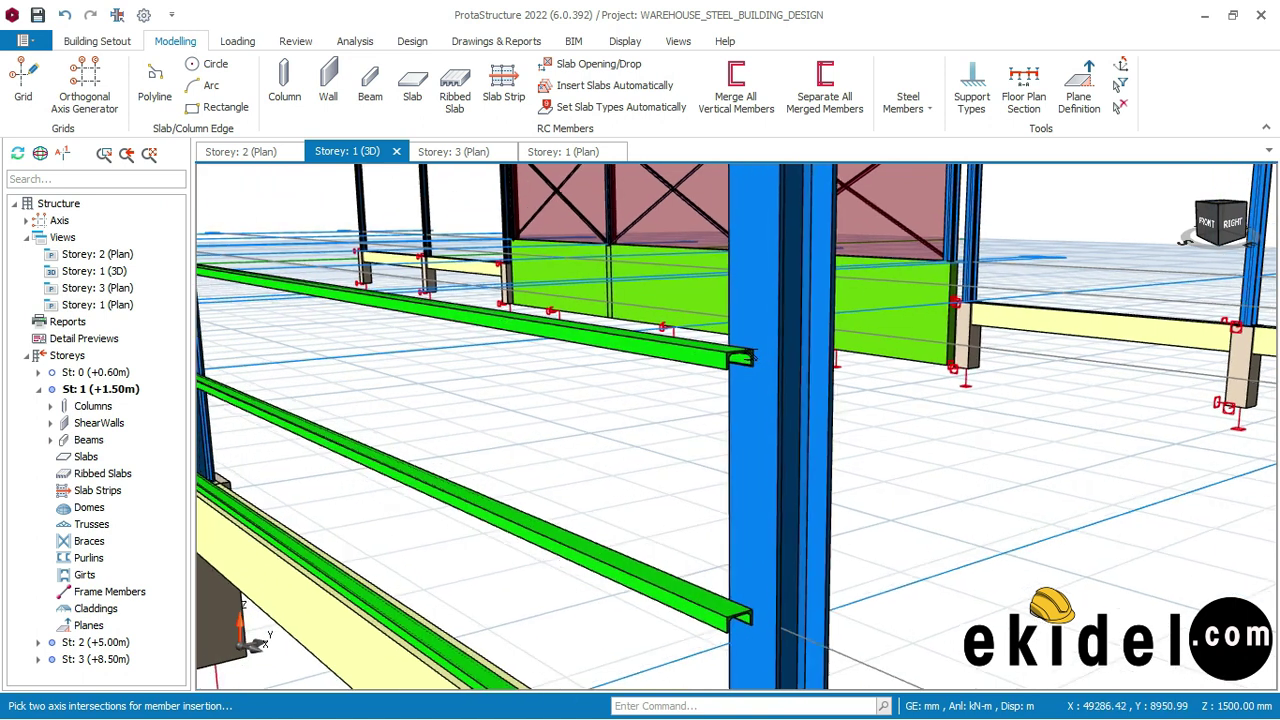
pyautogui.scroll(2, 748, 357)
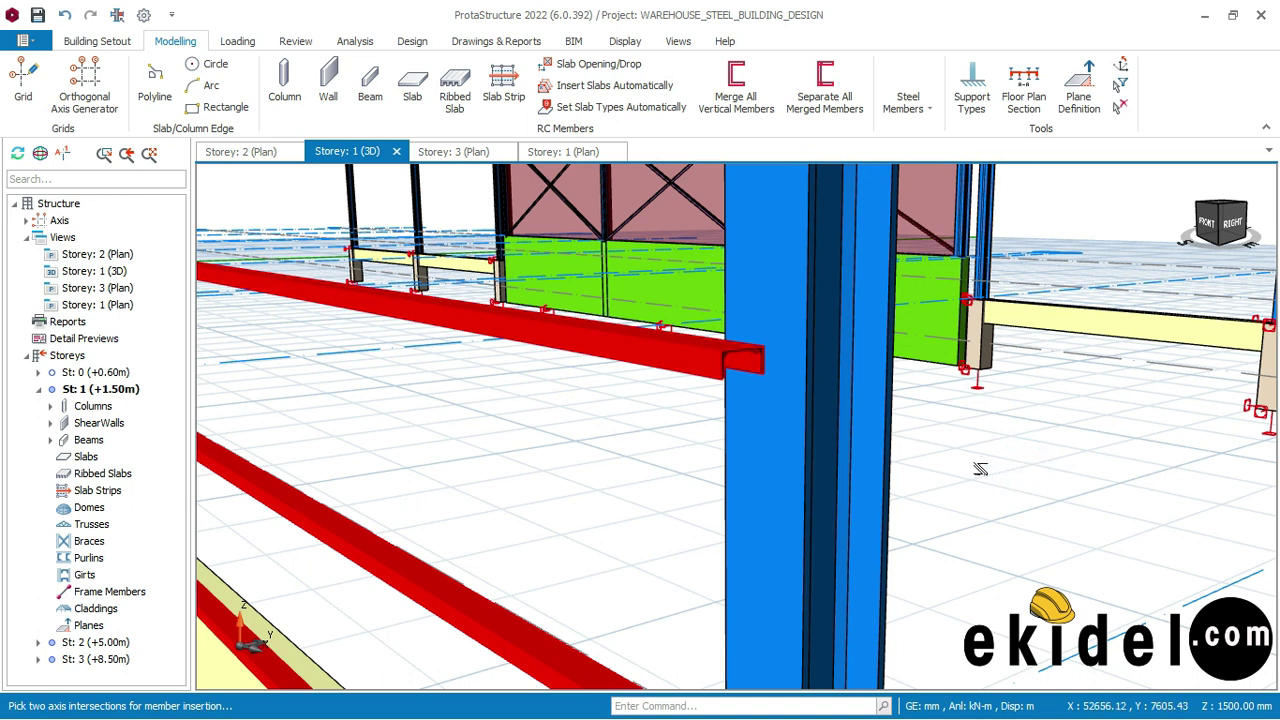
pyautogui.press('Escape')
pyautogui.scroll(3, 757, 360)
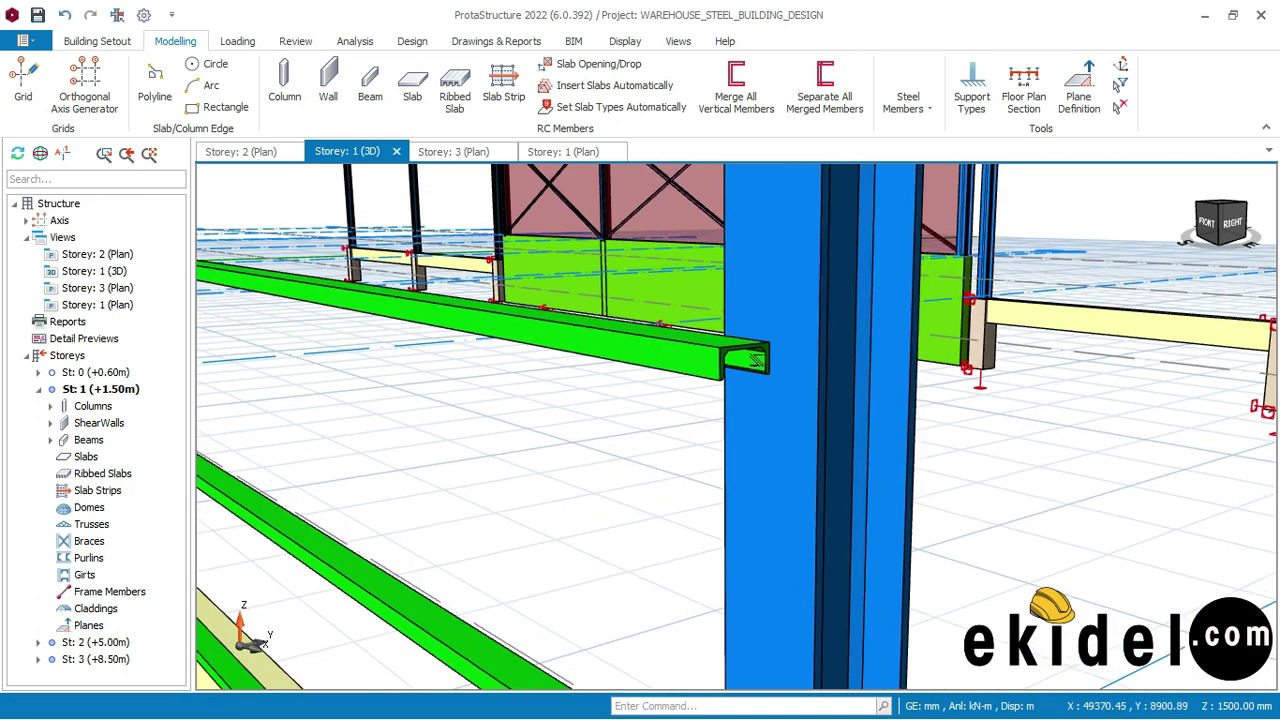
pyautogui.scroll(1, 748, 361)
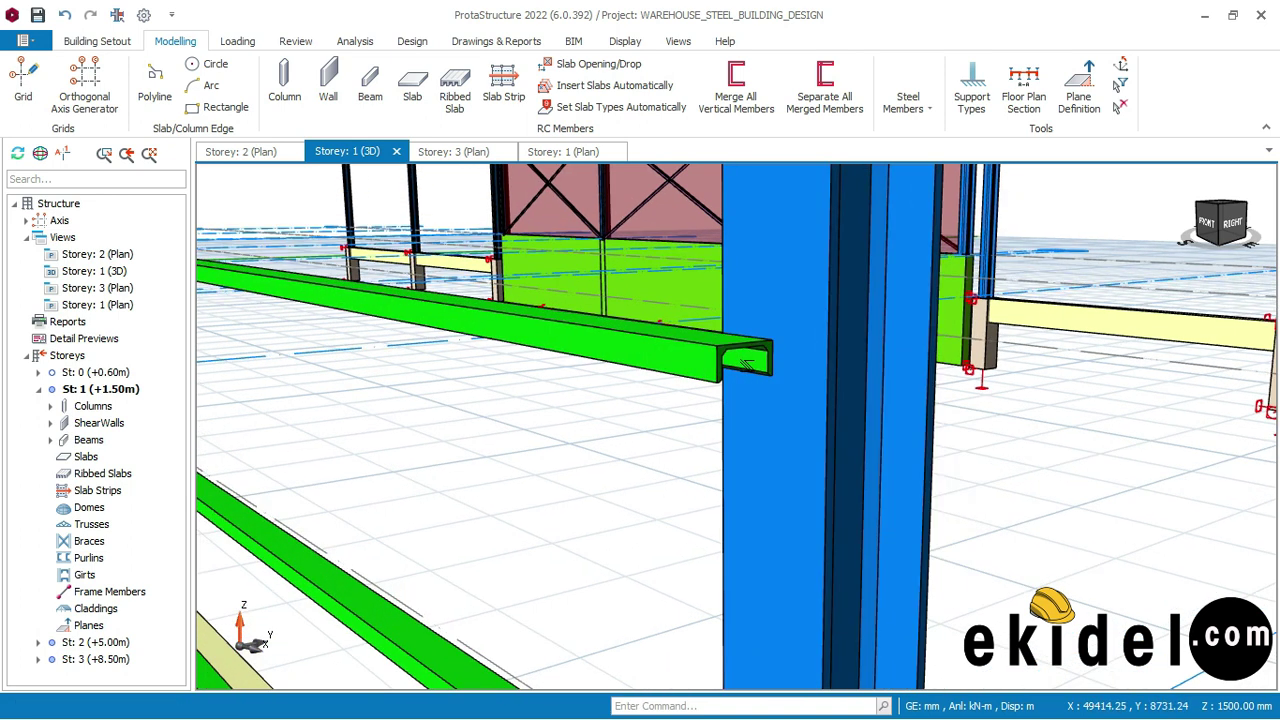
pyautogui.scroll(2, 746, 364)
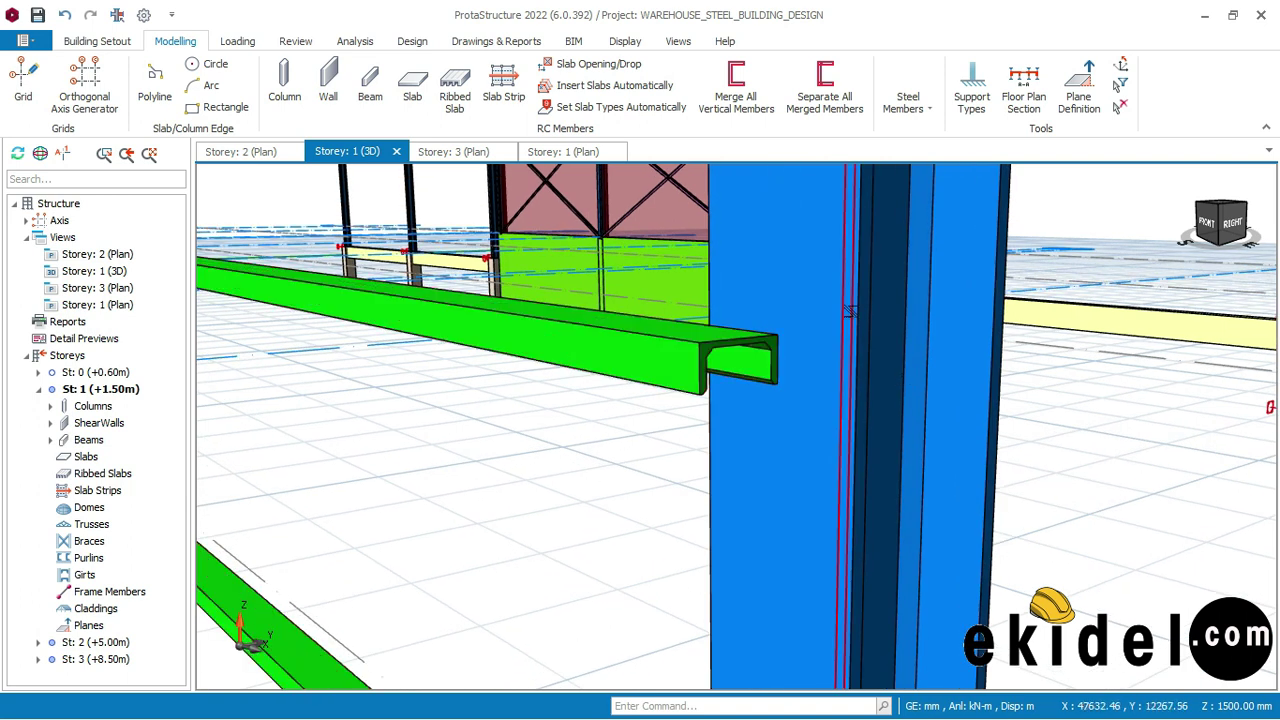
pyautogui.scroll(-1, 857, 313)
pyautogui.scroll(-2, 778, 378)
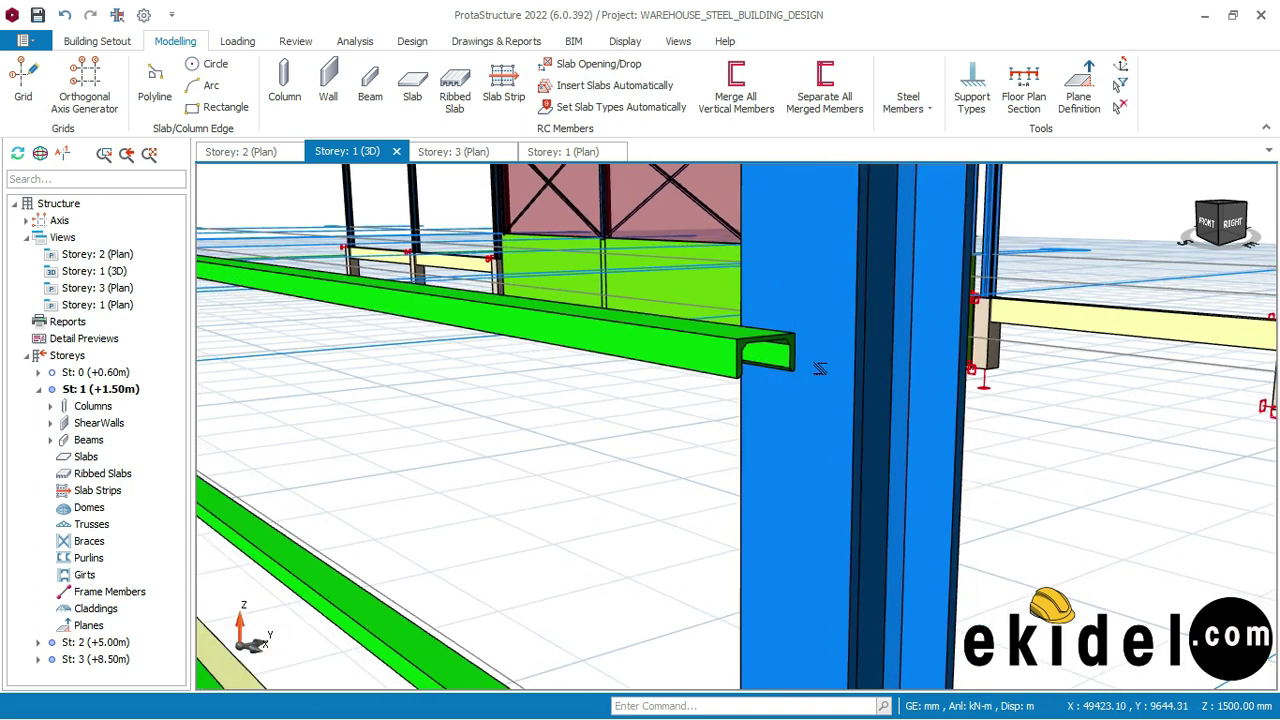
pyautogui.scroll(-2, 778, 376)
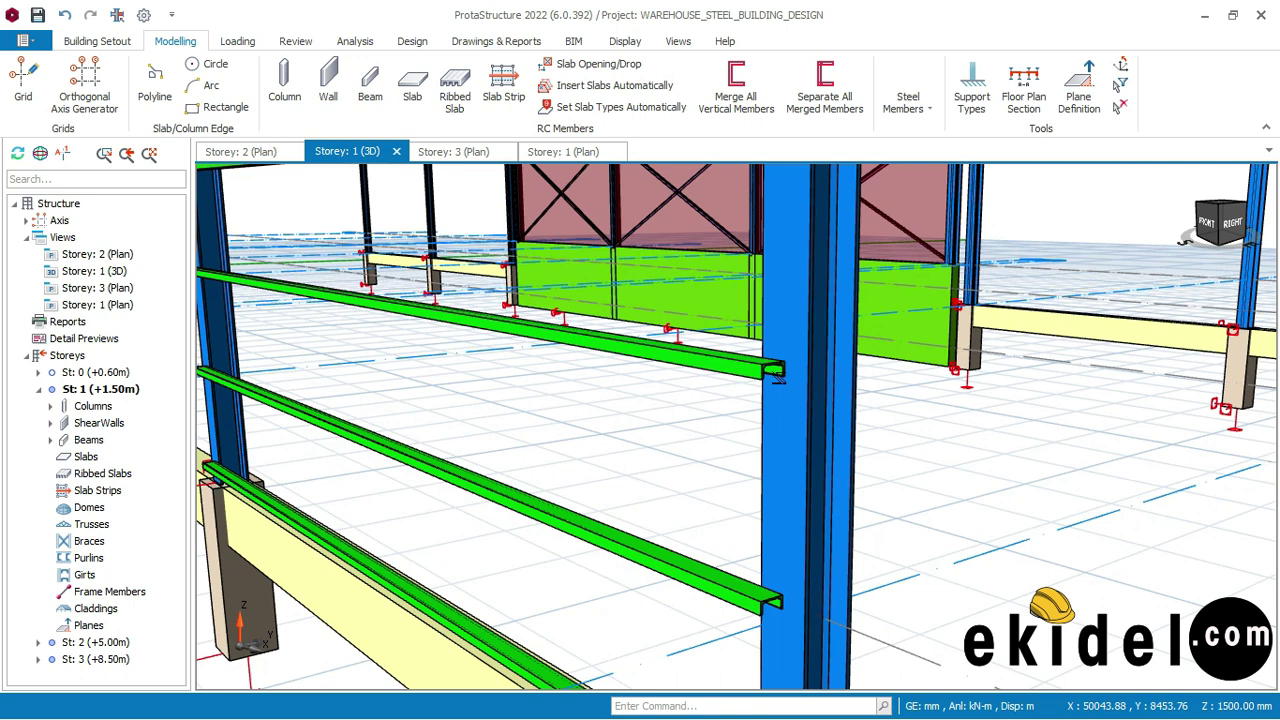
pyautogui.scroll(-6, 775, 372)
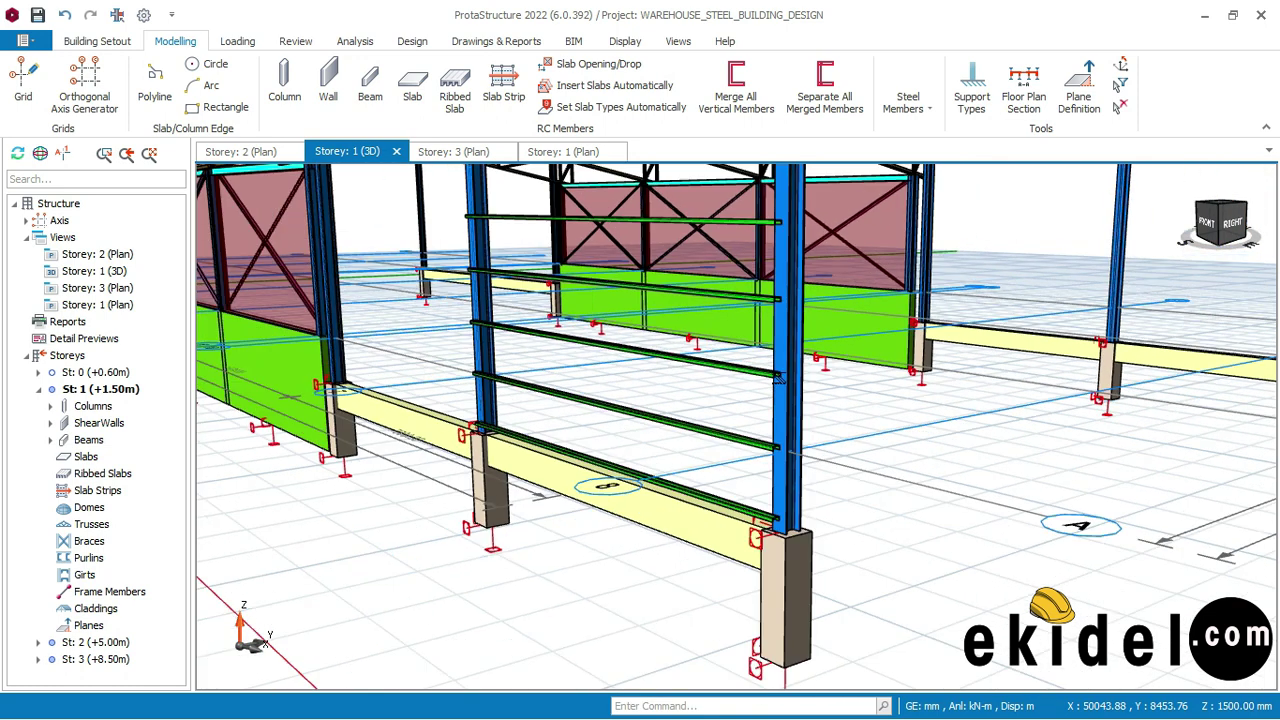
# - Insert UPN100 girts at 800 mm spacing with a 185 mm bottom member offset between the front side wall columns on axes 10 and 7
pyautogui.scroll(8, 721, 343)
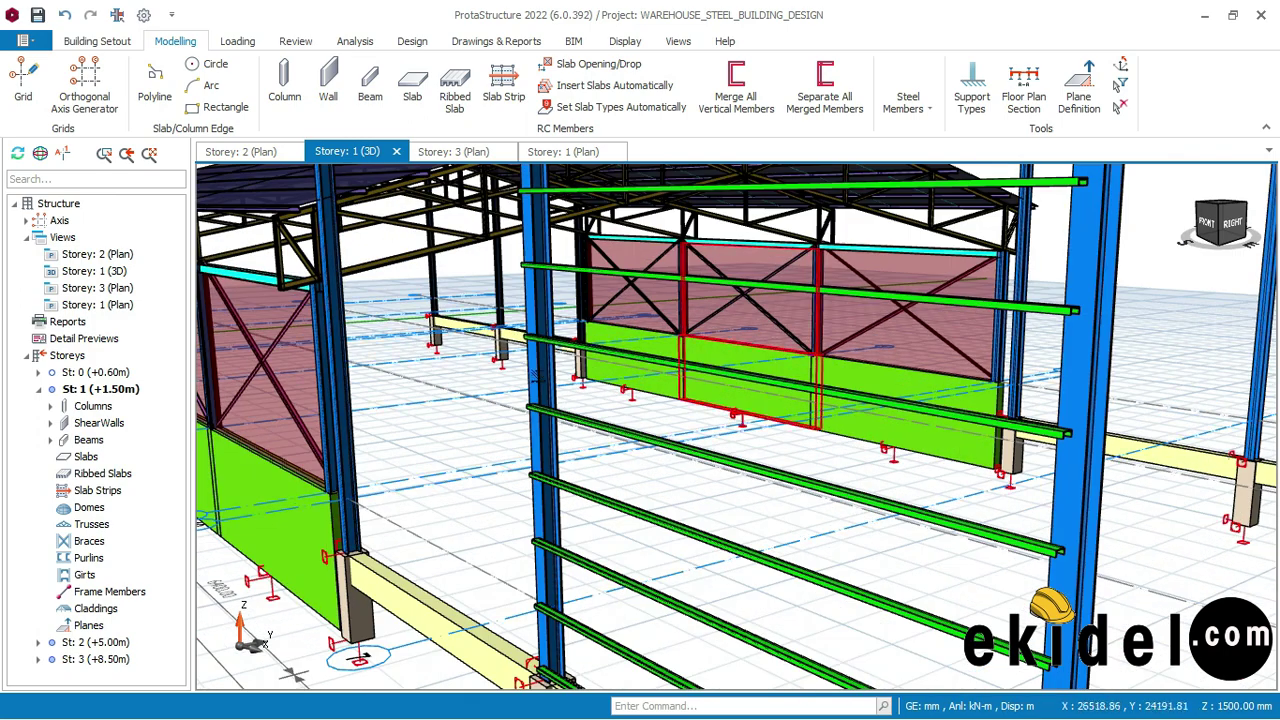
pyautogui.scroll(2, 748, 443)
pyautogui.keyDown('shift'); pyautogui.moveTo(697, 457); pyautogui.dragTo(640, 451, button='middle'); pyautogui.keyUp('shift')
pyautogui.scroll(-2, 640, 451)
pyautogui.scroll(-3, 640, 451)
pyautogui.scroll(4, 497, 457)
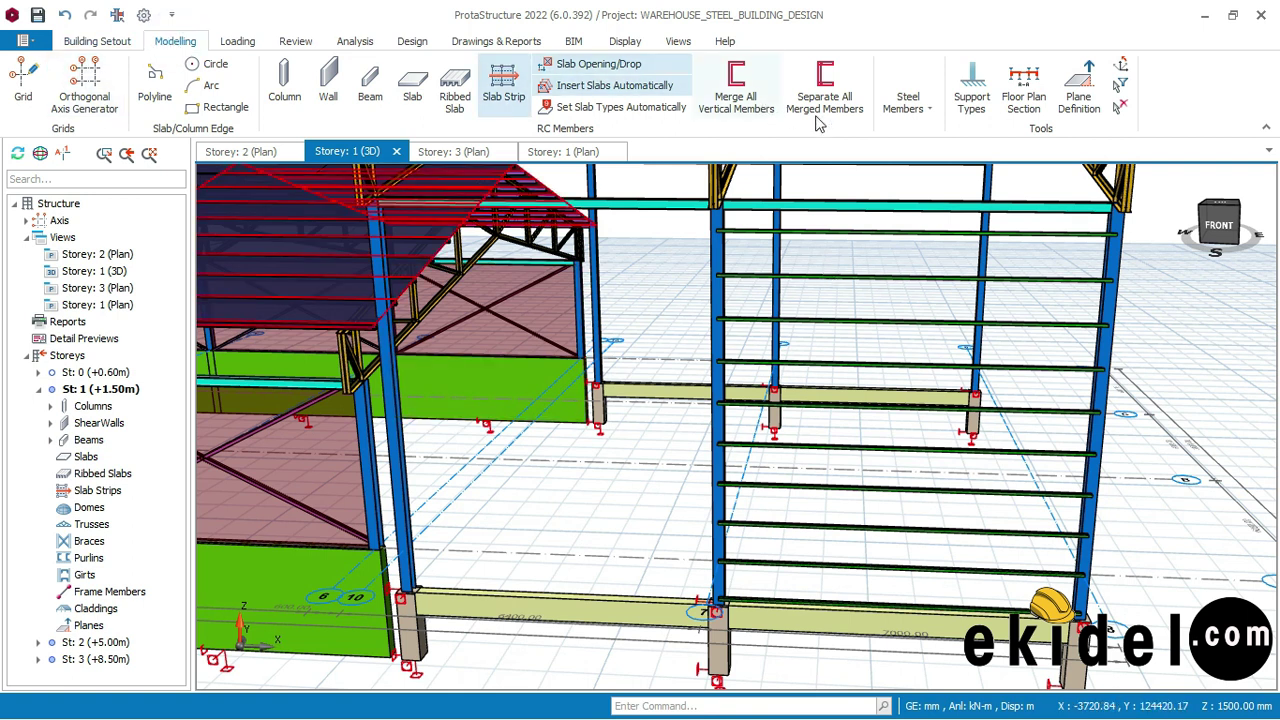
pyautogui.click(936, 112)
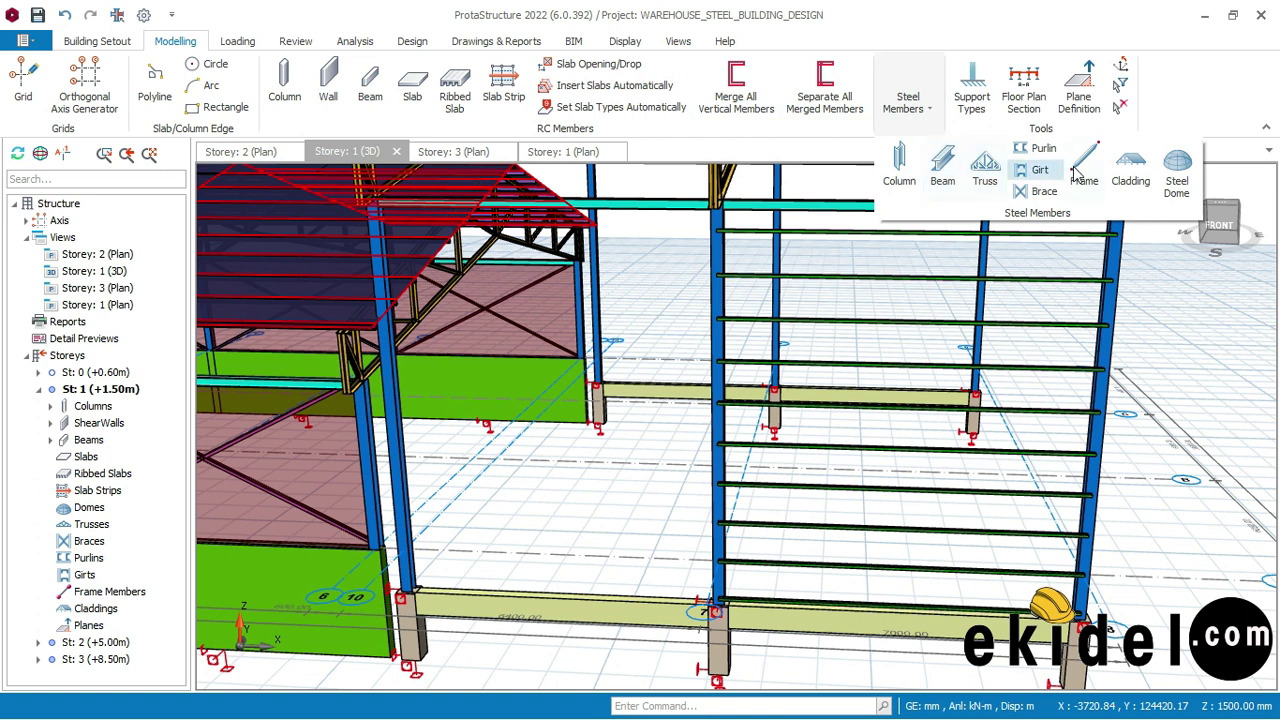
pyautogui.click(1038, 170)
pyautogui.scroll(-2, 814, 383)
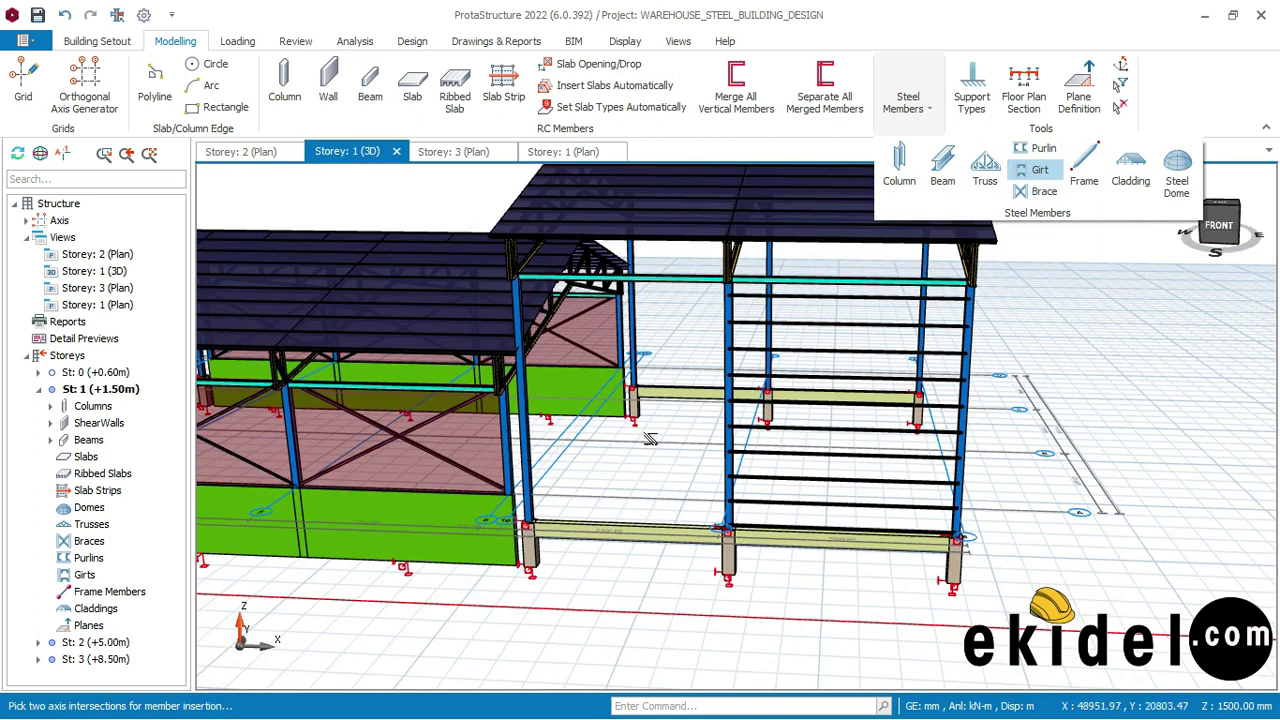
pyautogui.scroll(1, 554, 466)
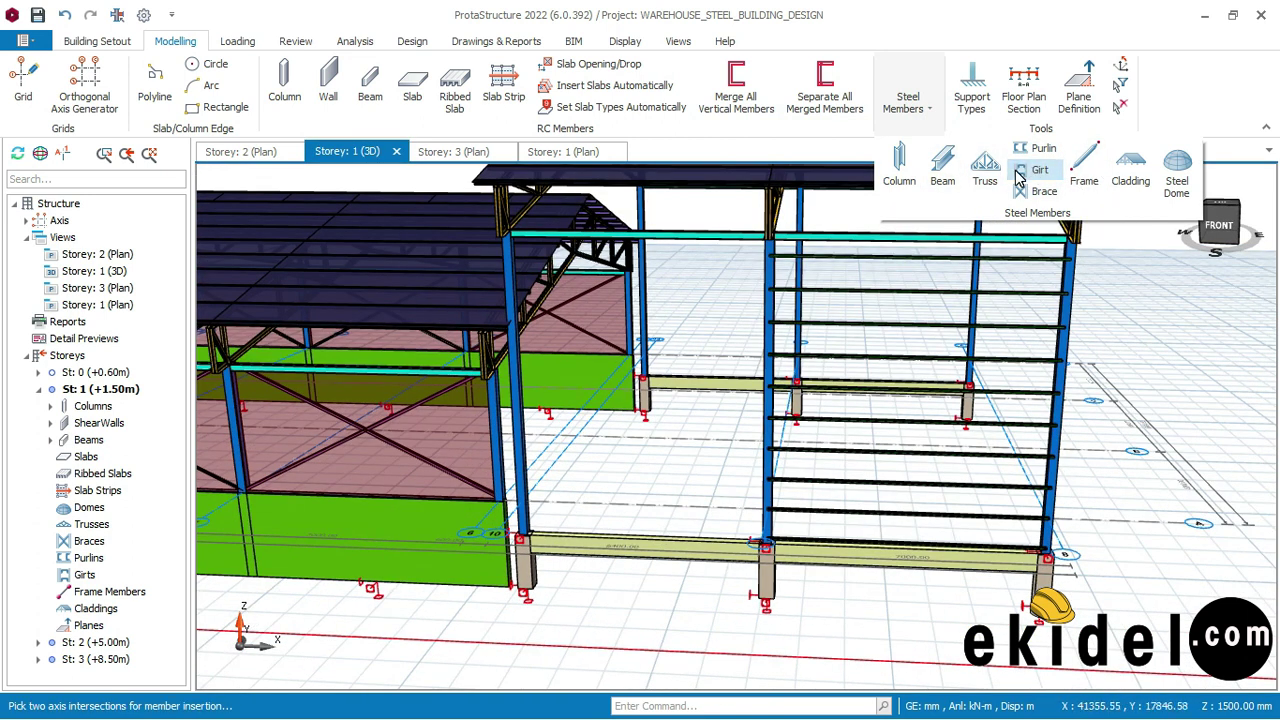
pyautogui.scroll(2, 557, 488)
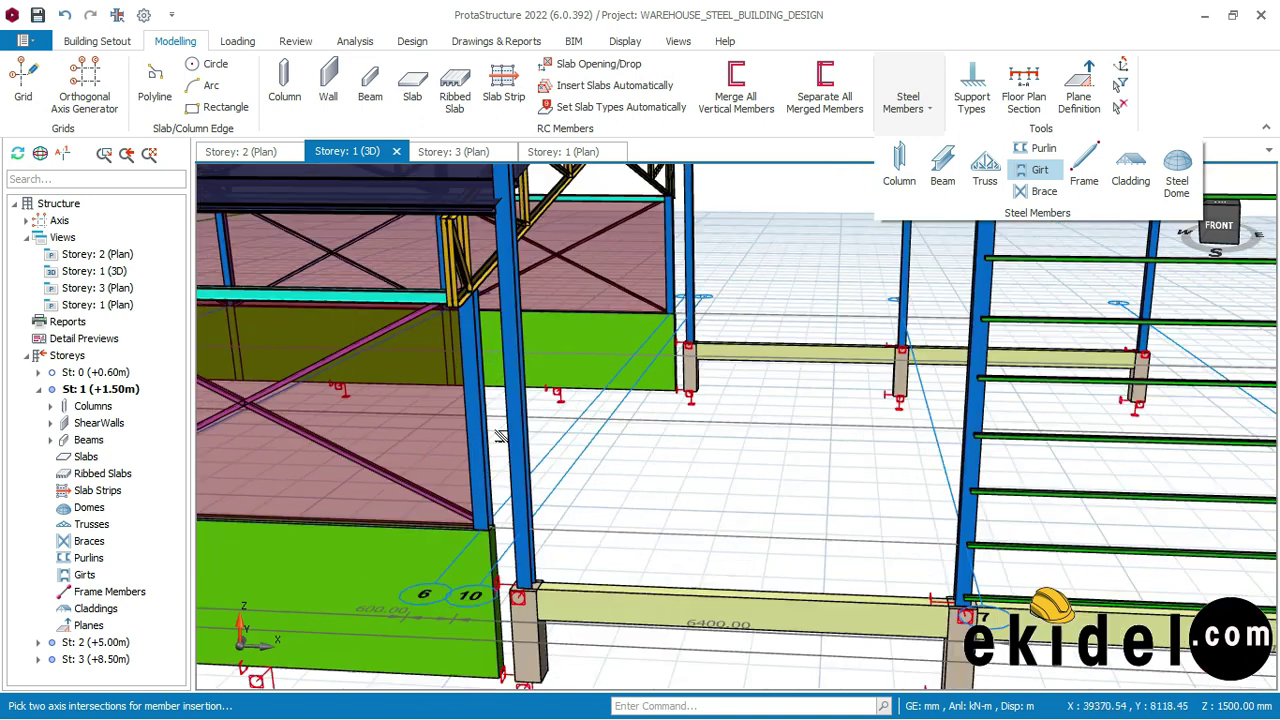
pyautogui.click(505, 421)
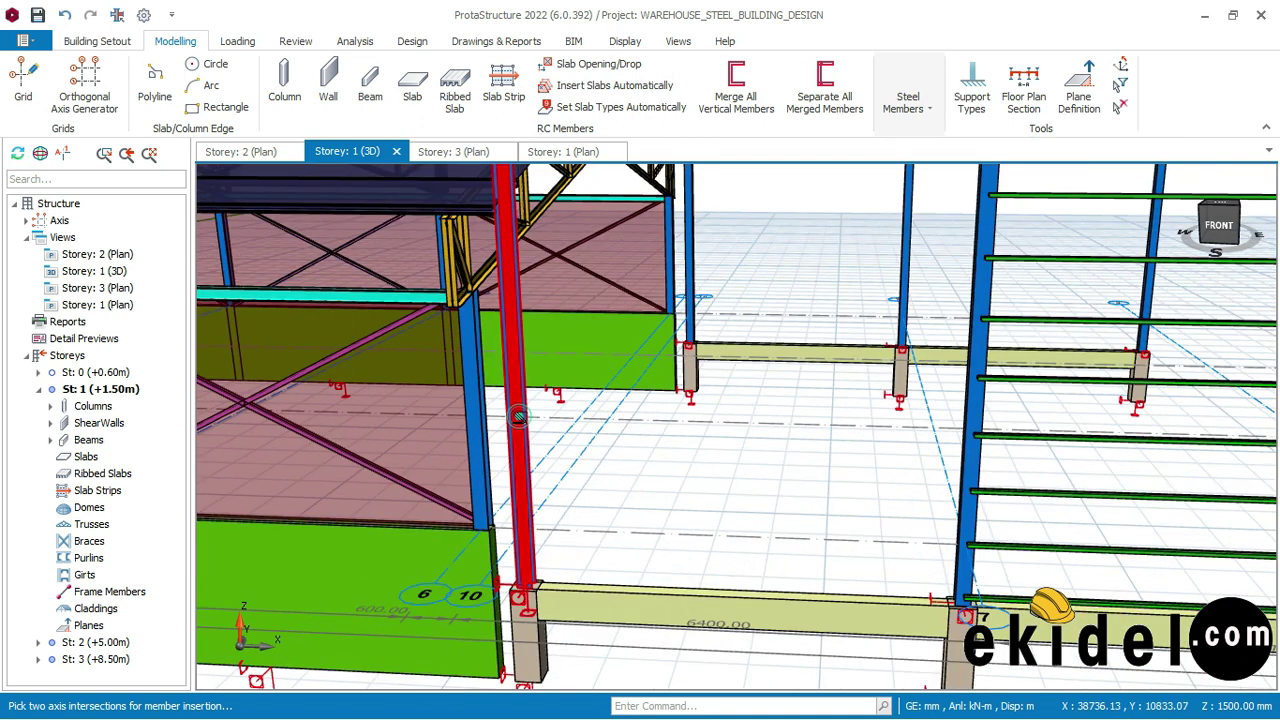
pyautogui.click(912, 408)
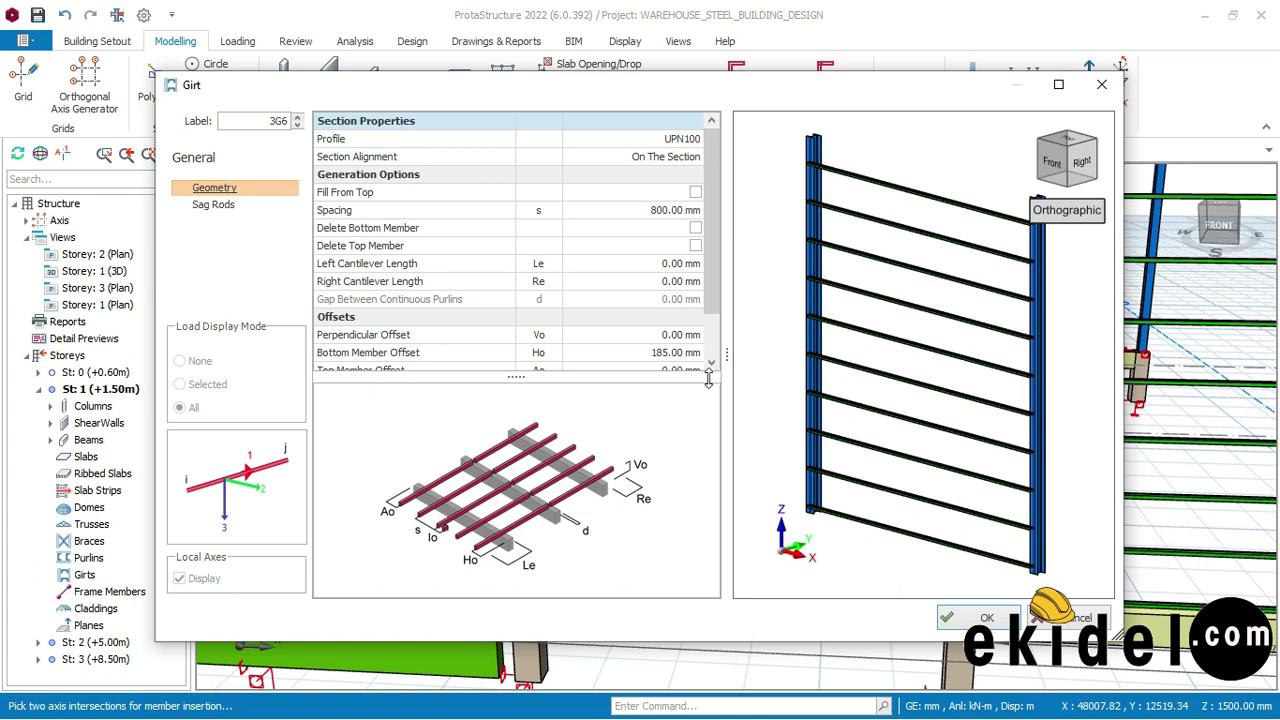
pyautogui.click(714, 289)
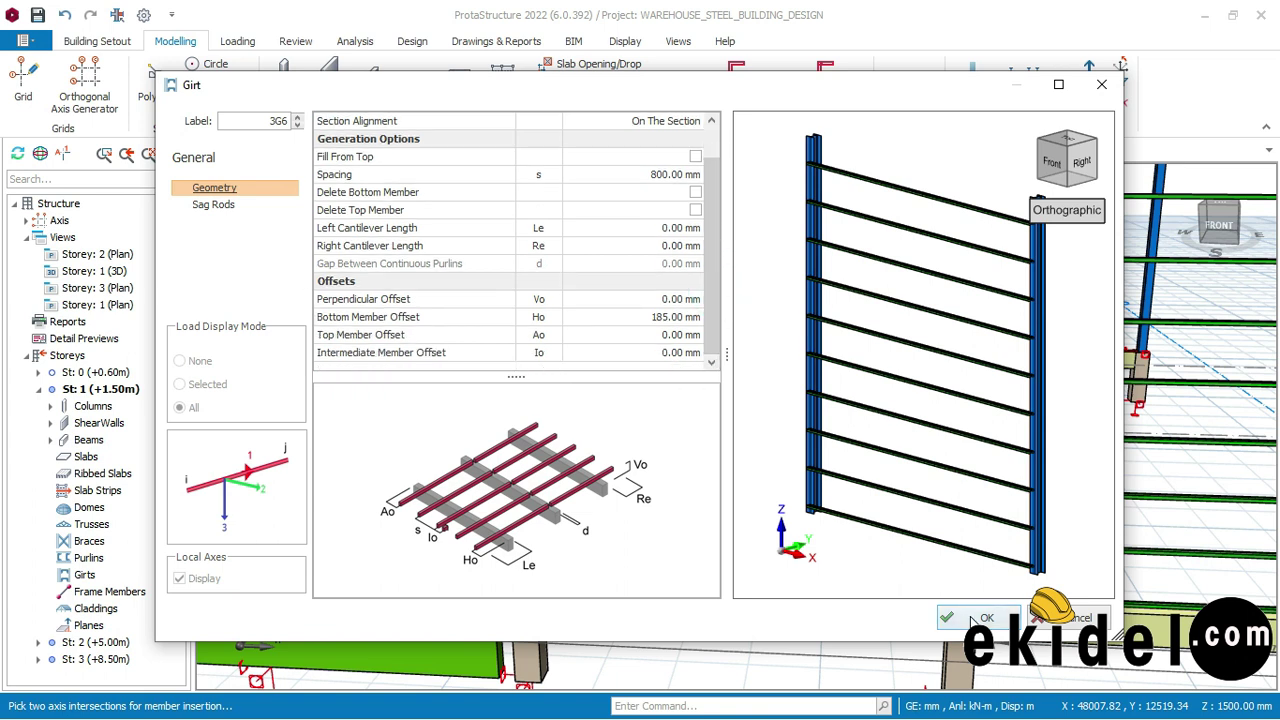
pyautogui.click(980, 618)
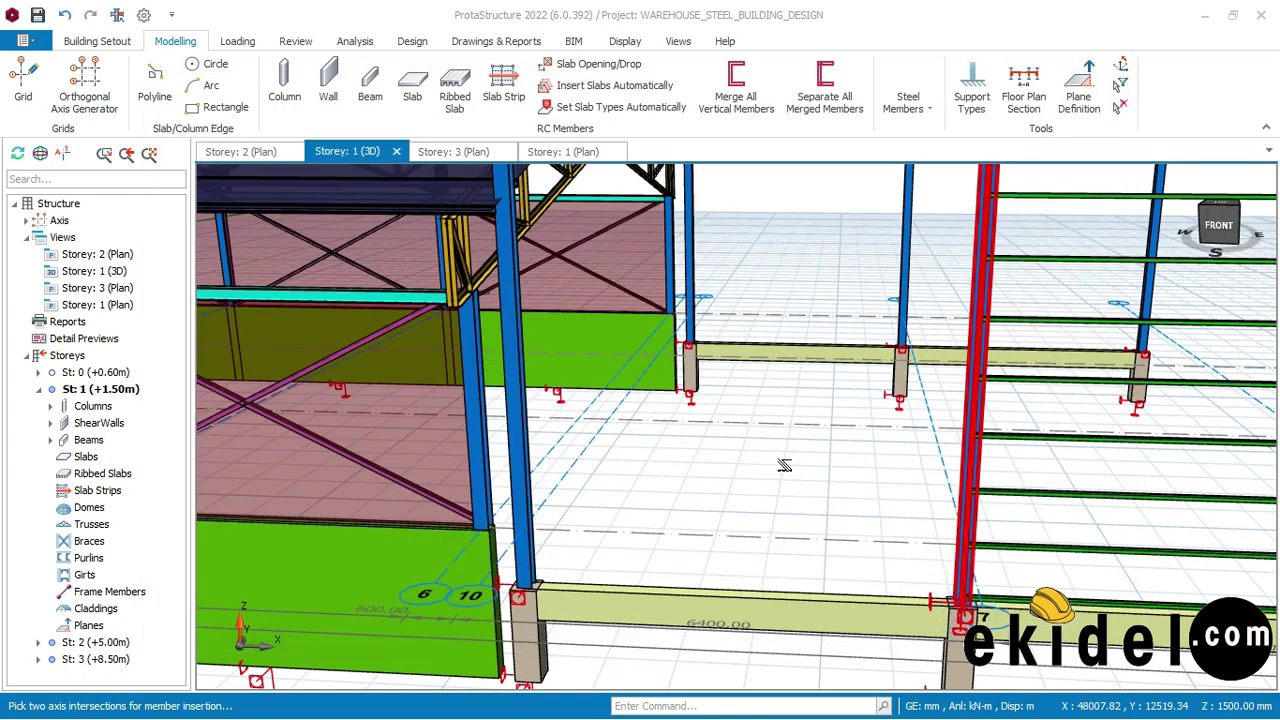
# - Insert girts with the same settings between the front side wall columns on axes 2 and 3 of the other tall block
pyautogui.scroll(-6, 784, 464)
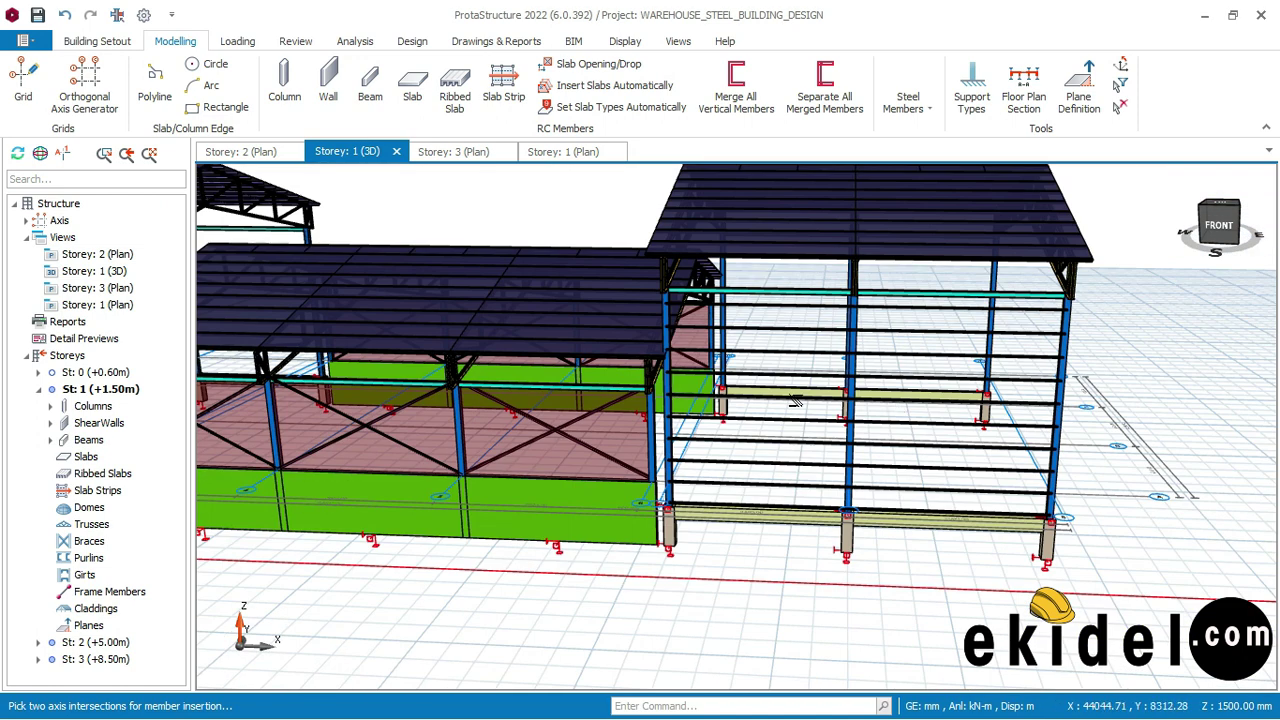
pyautogui.scroll(2, 326, 405)
pyautogui.scroll(4, 326, 405)
pyautogui.scroll(-3, 357, 437)
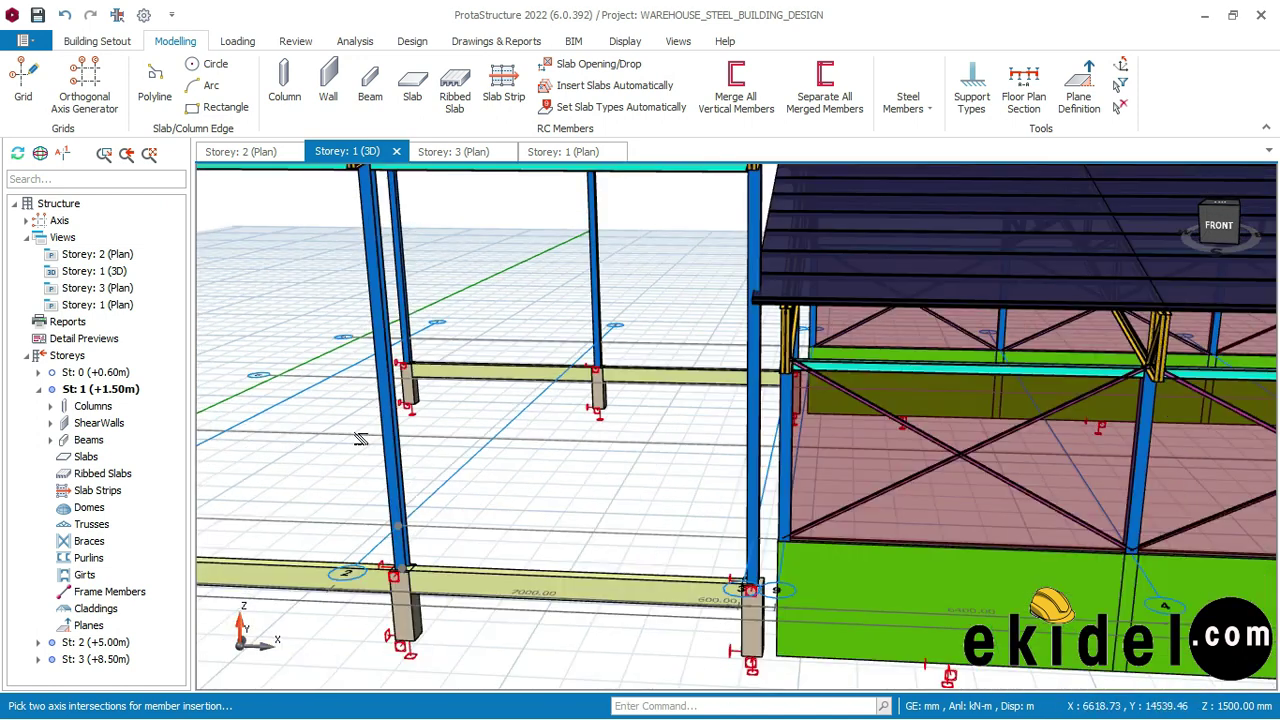
pyautogui.click(908, 100)
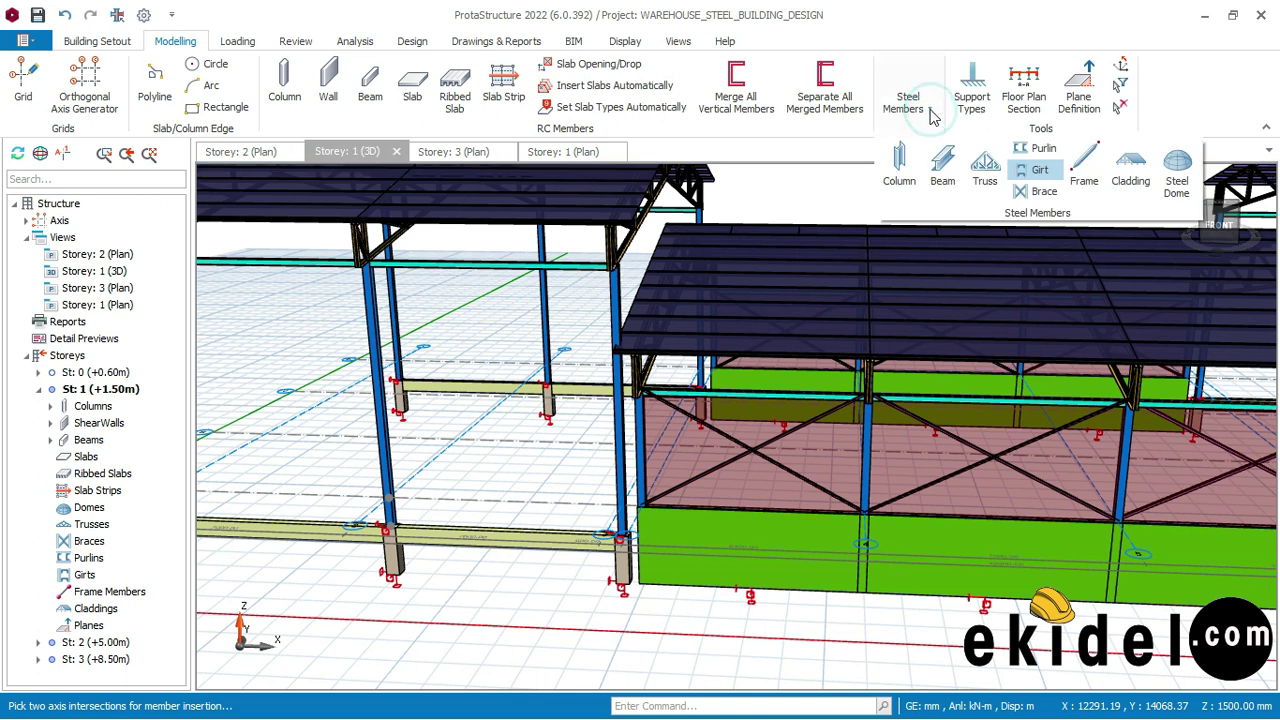
pyautogui.click(1030, 171)
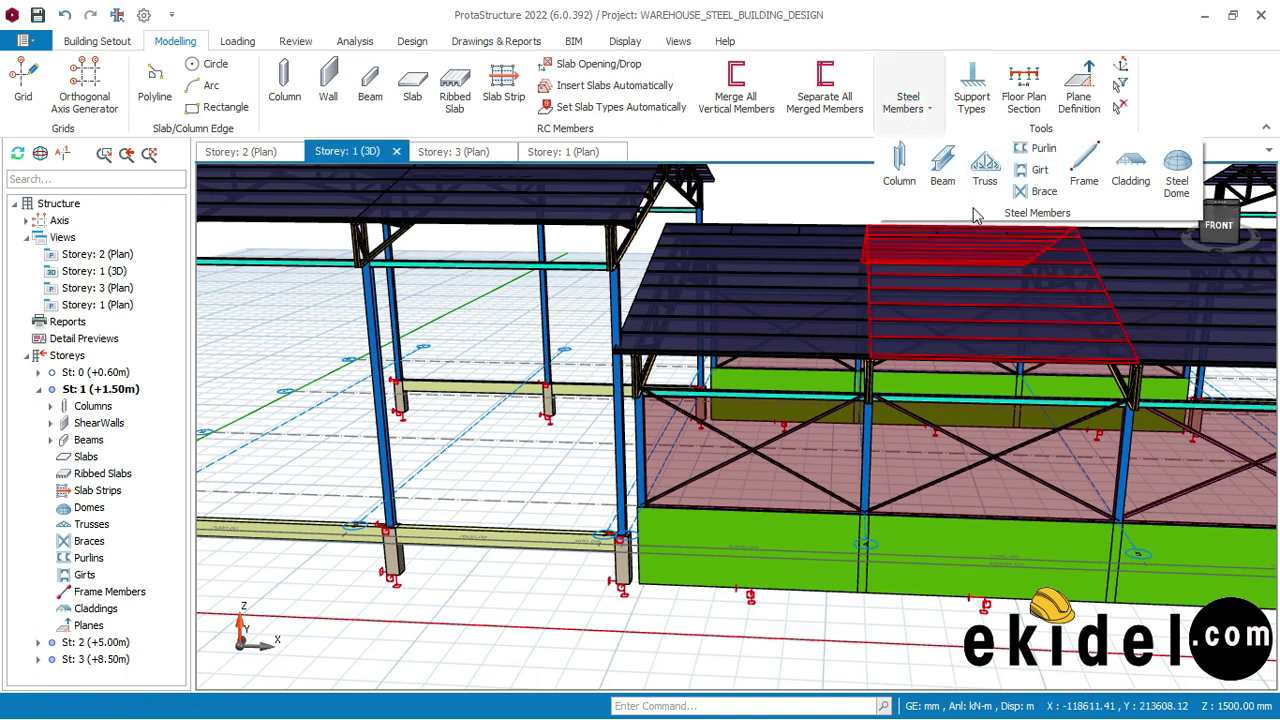
pyautogui.click(1040, 171)
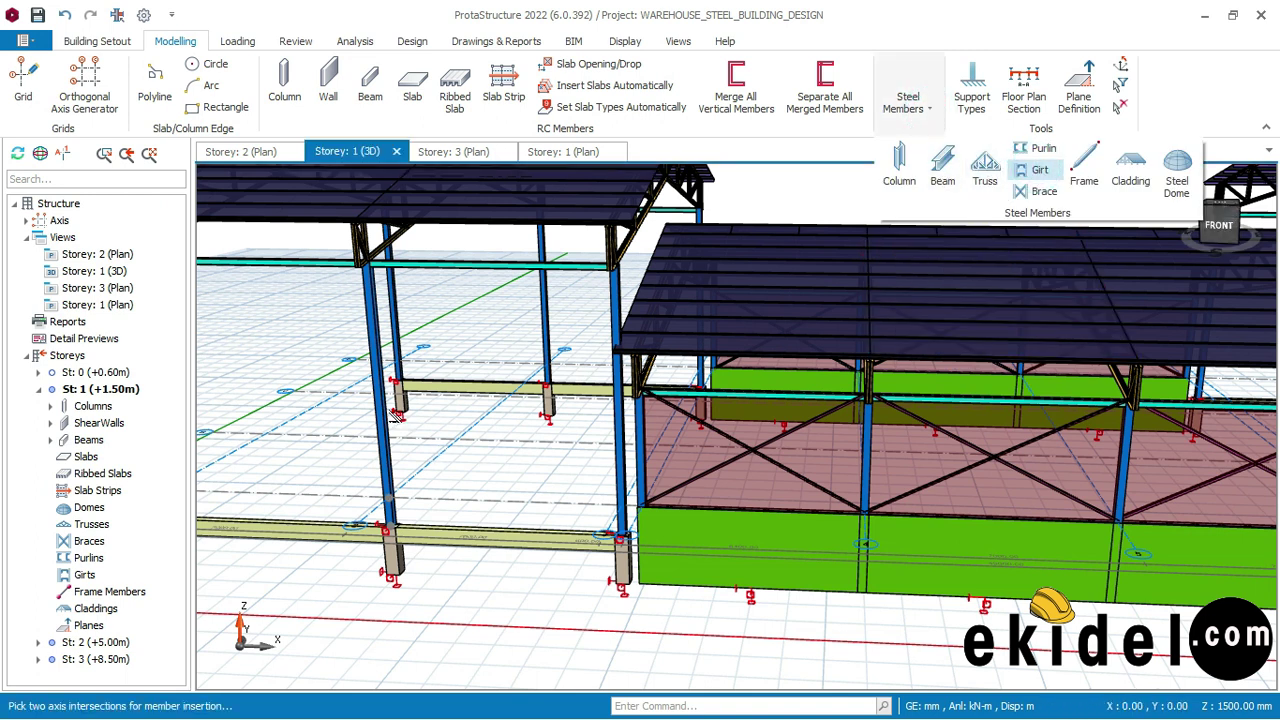
pyautogui.click(486, 430)
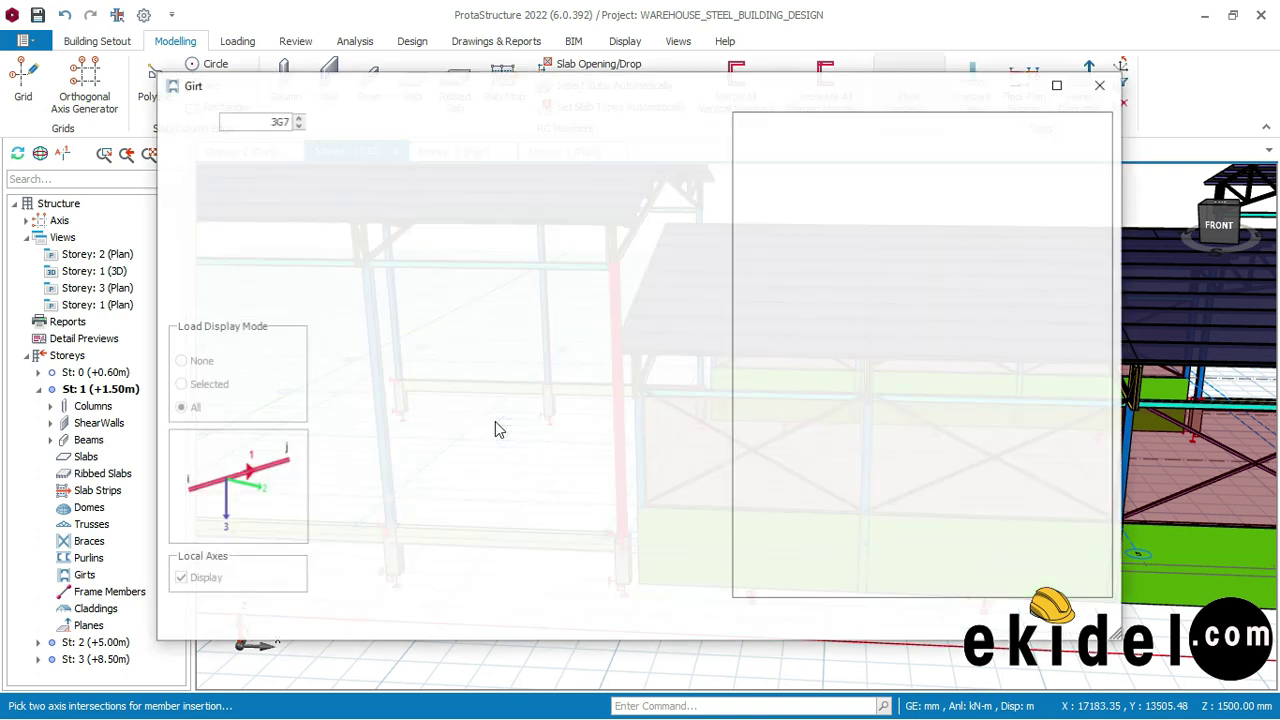
pyautogui.click(984, 617)
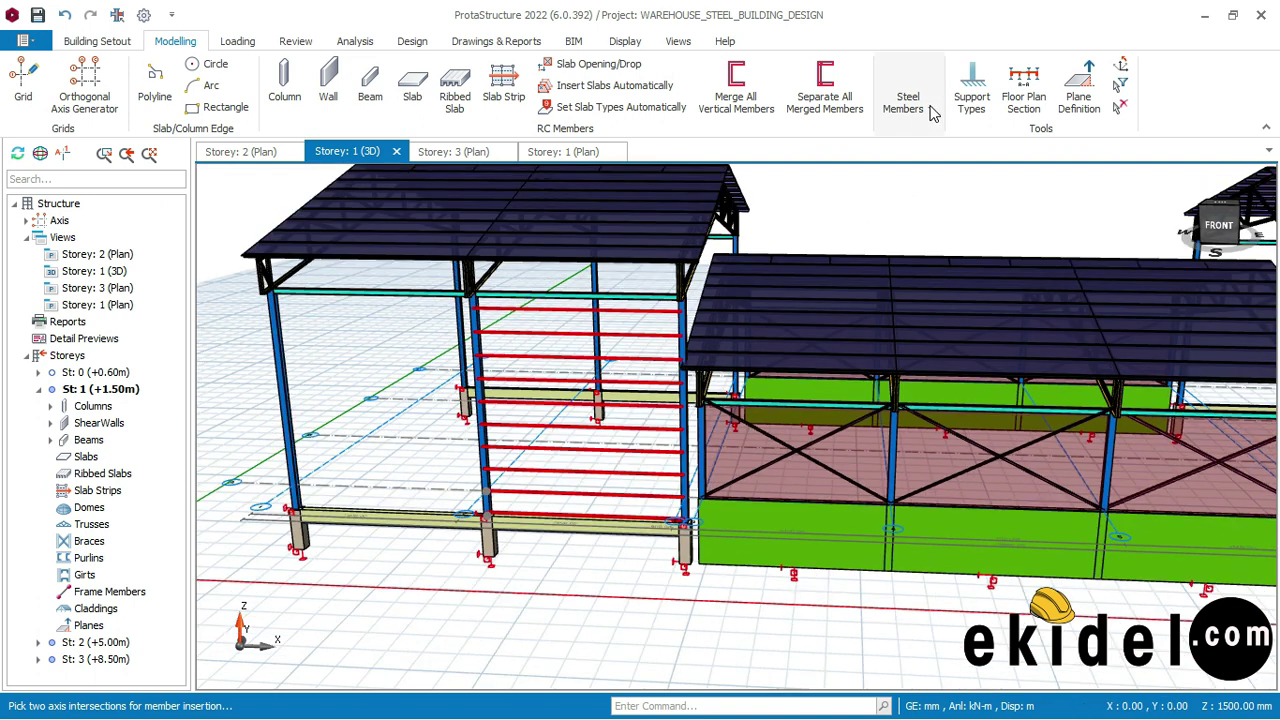
# - Insert UPN100 girts at 800 mm spacing in that block's outer front bay, between the columns on axes 1 and 2
pyautogui.click(906, 102)
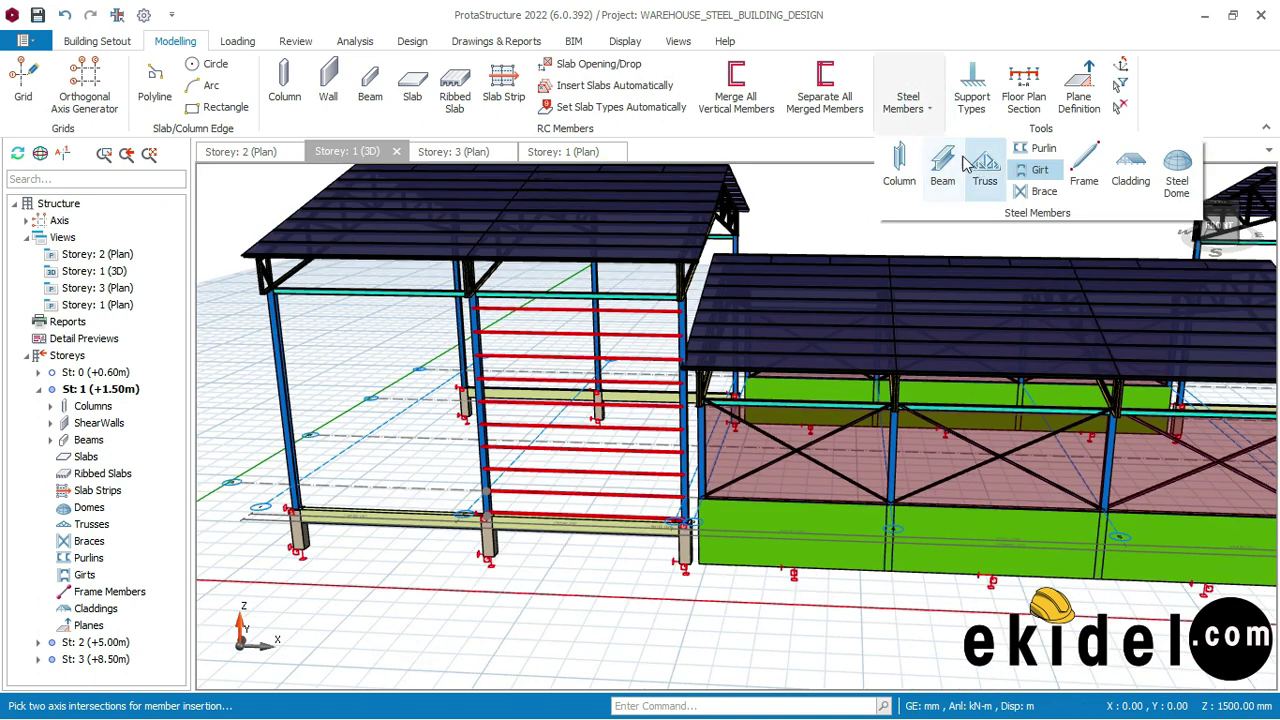
pyautogui.scroll(3, 300, 435)
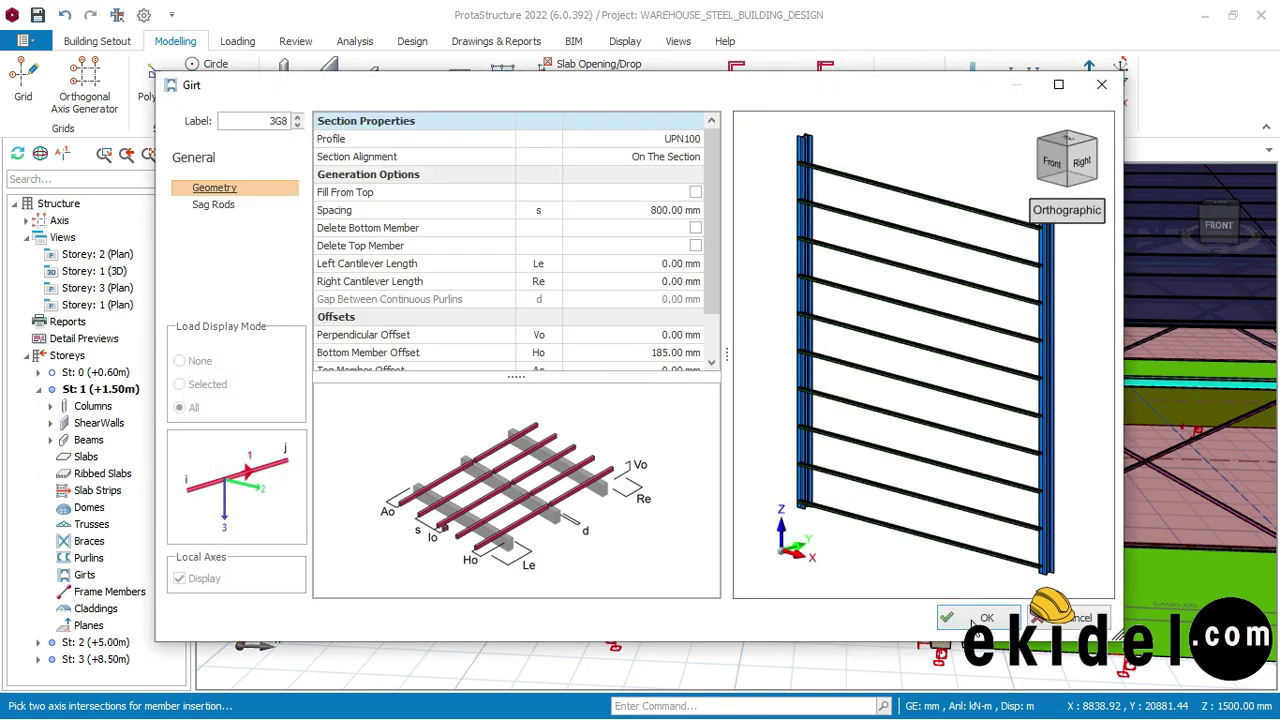
pyautogui.press('Return')
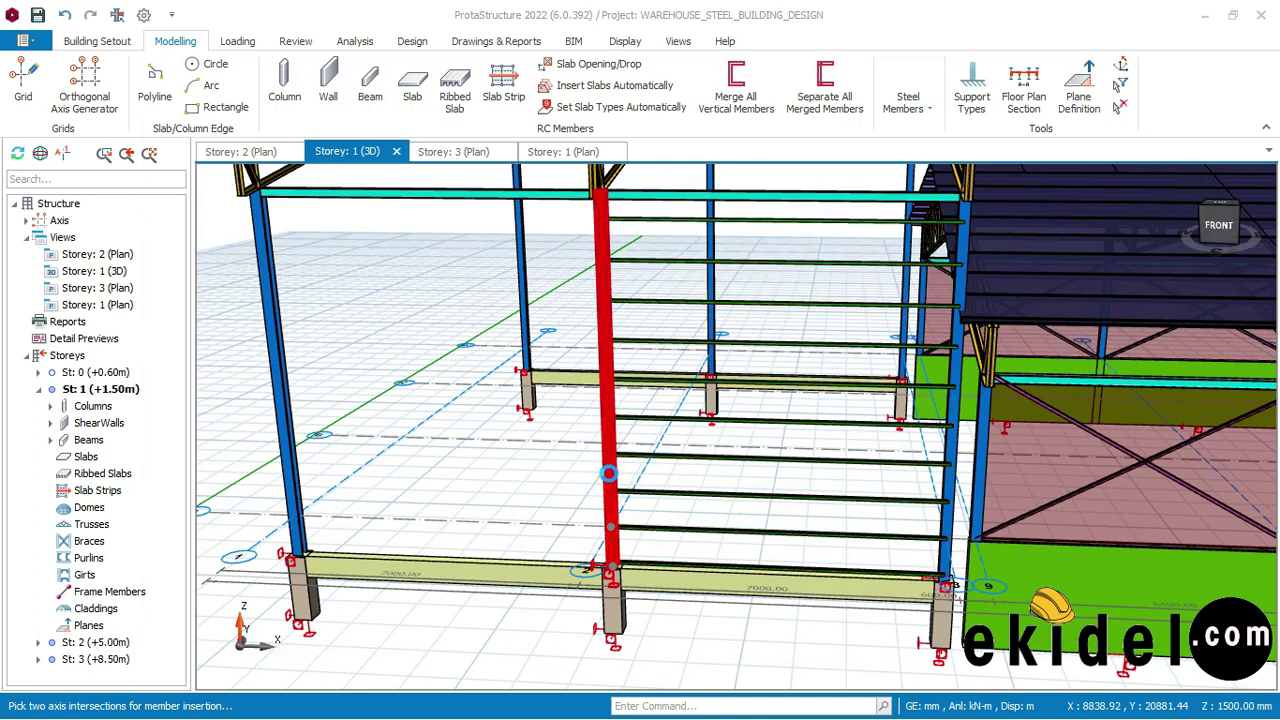
pyautogui.scroll(-4, 611, 474)
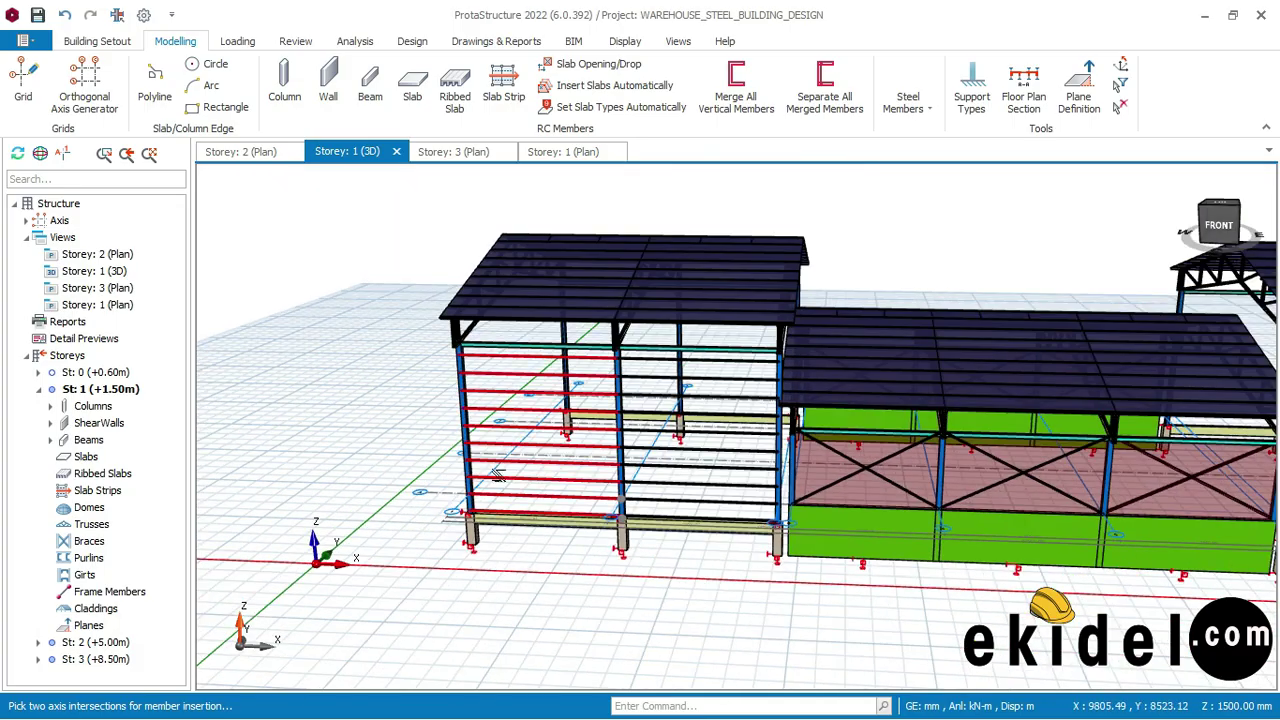
# - Insert UPN100 girts at 800 mm spacing in the rear side wall's outer bay, between the columns on axes 1 and 2
pyautogui.moveTo(543, 474); pyautogui.dragTo(697, 469, button='middle')
pyautogui.scroll(10, 697, 469)
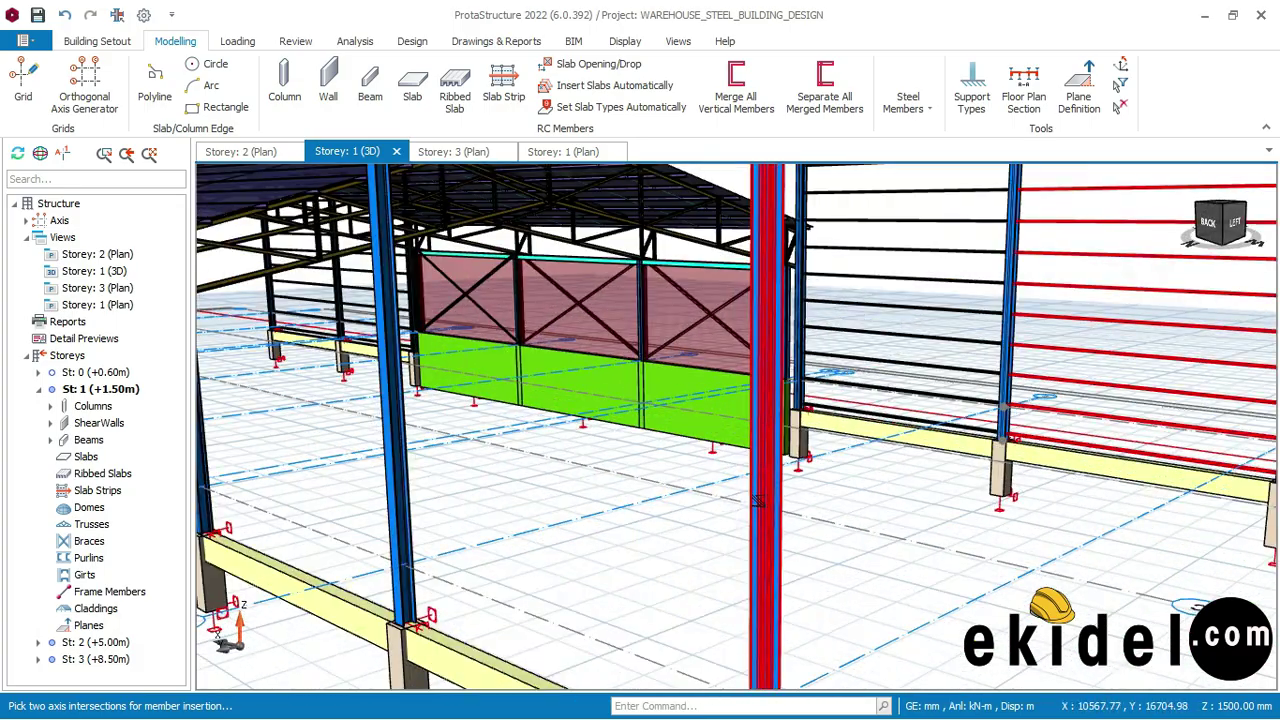
pyautogui.click(397, 476)
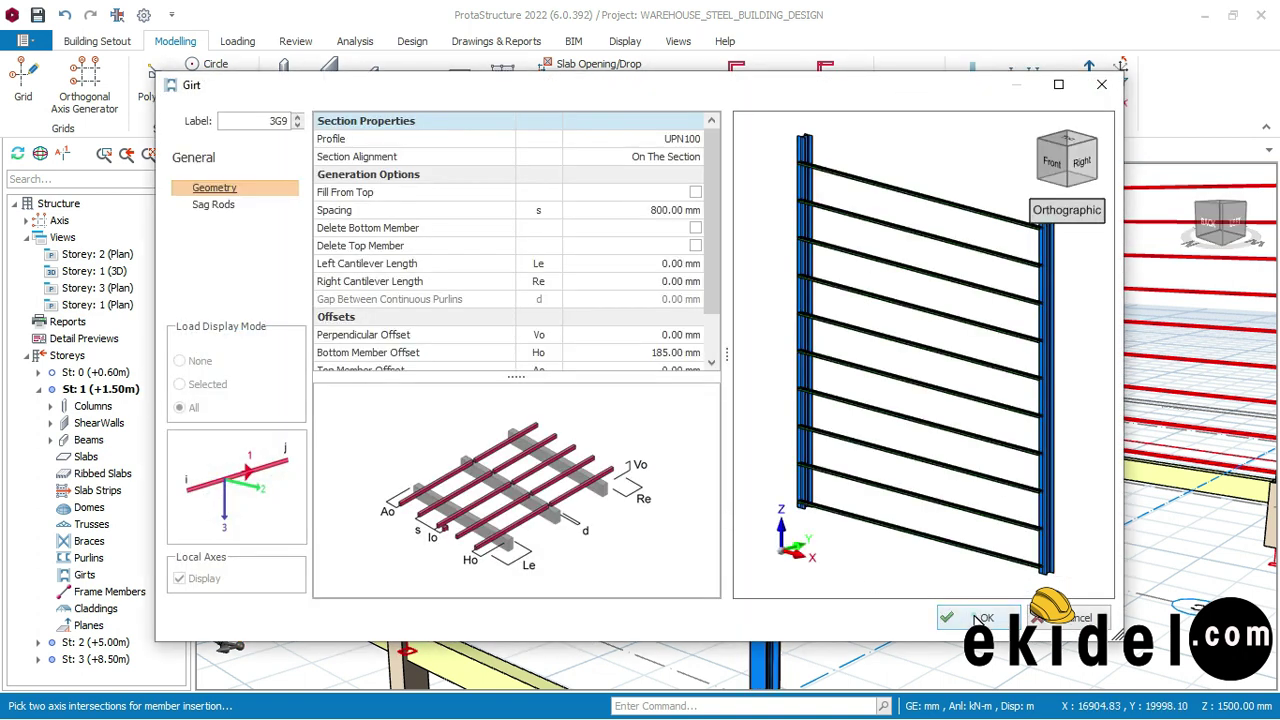
pyautogui.click(977, 617)
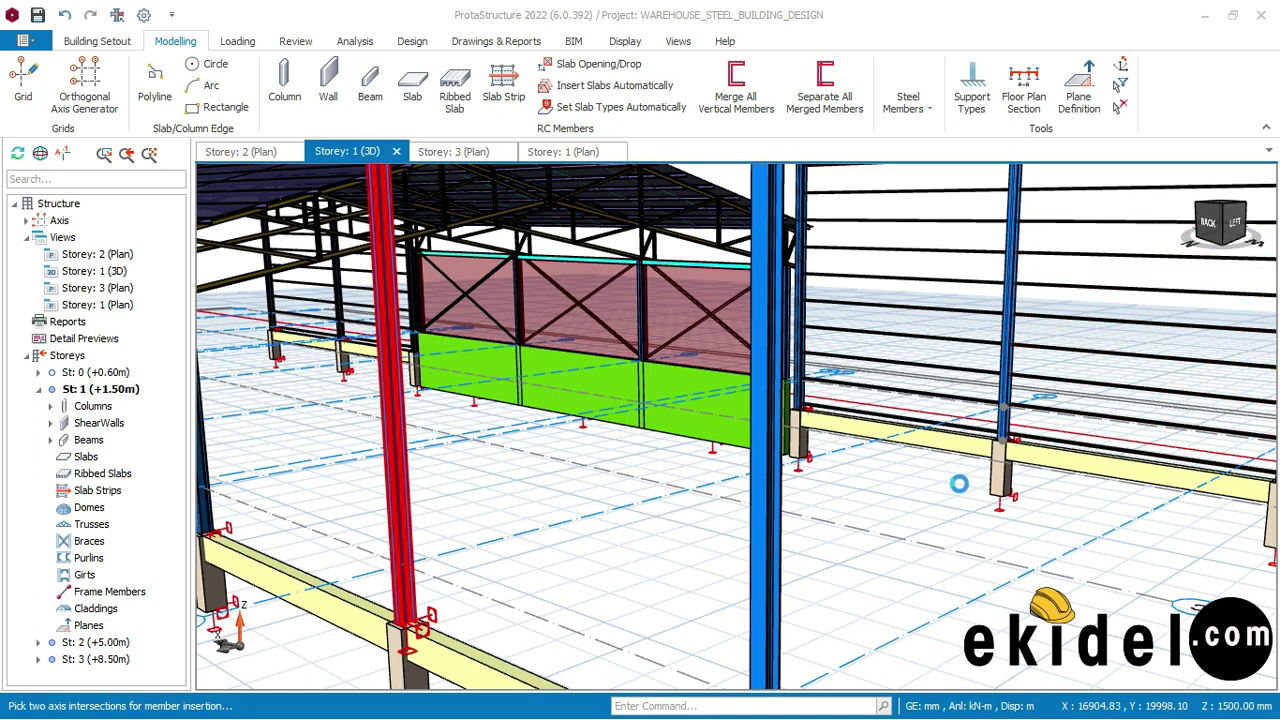
pyautogui.scroll(-2, 966, 485)
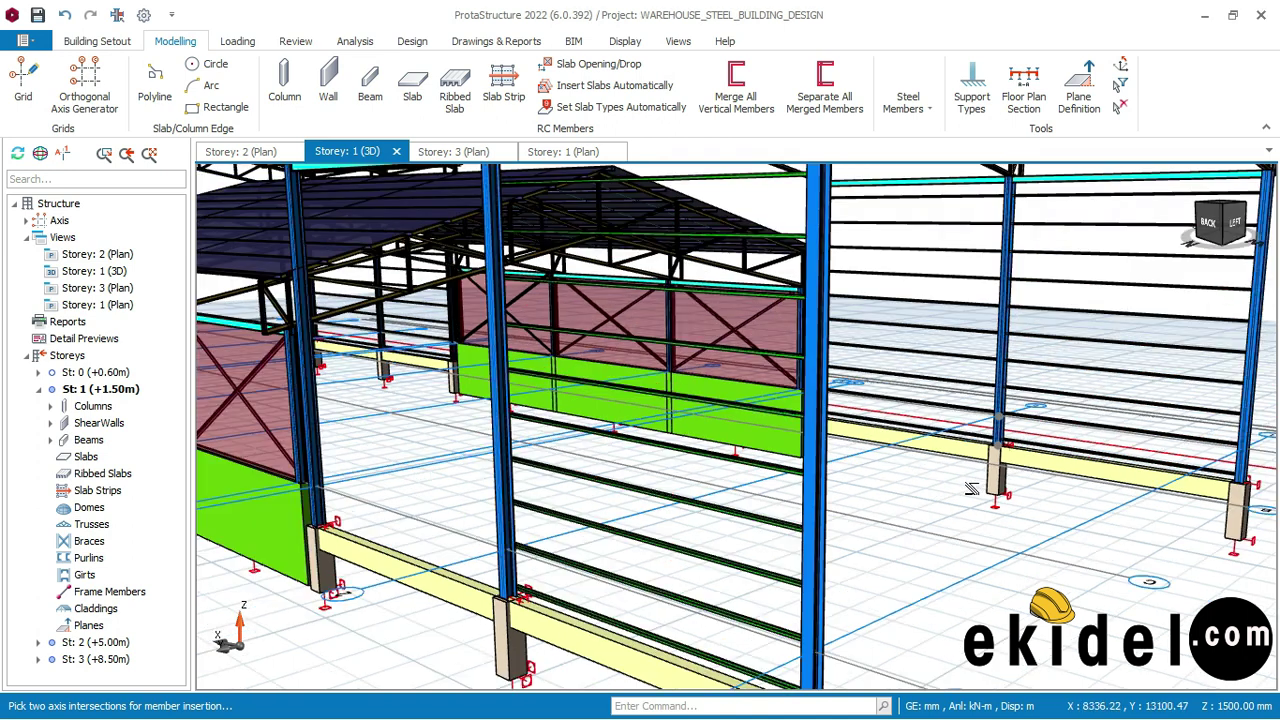
# - Compare how the girt ends meet the outer corner column on the rear wall and on the front wall at axis 1
pyautogui.scroll(1, 517, 490)
pyautogui.scroll(2, 637, 480)
pyautogui.scroll(1, 652, 478)
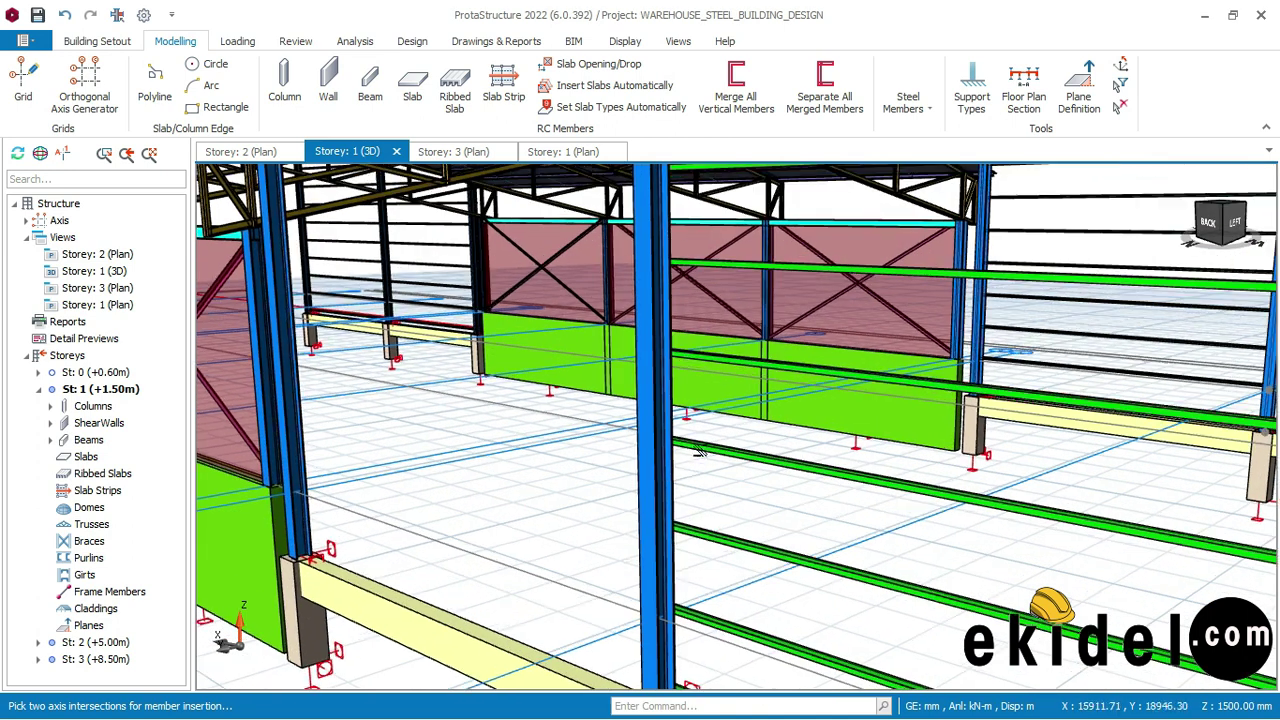
pyautogui.click(679, 446)
pyautogui.scroll(-8, 697, 467)
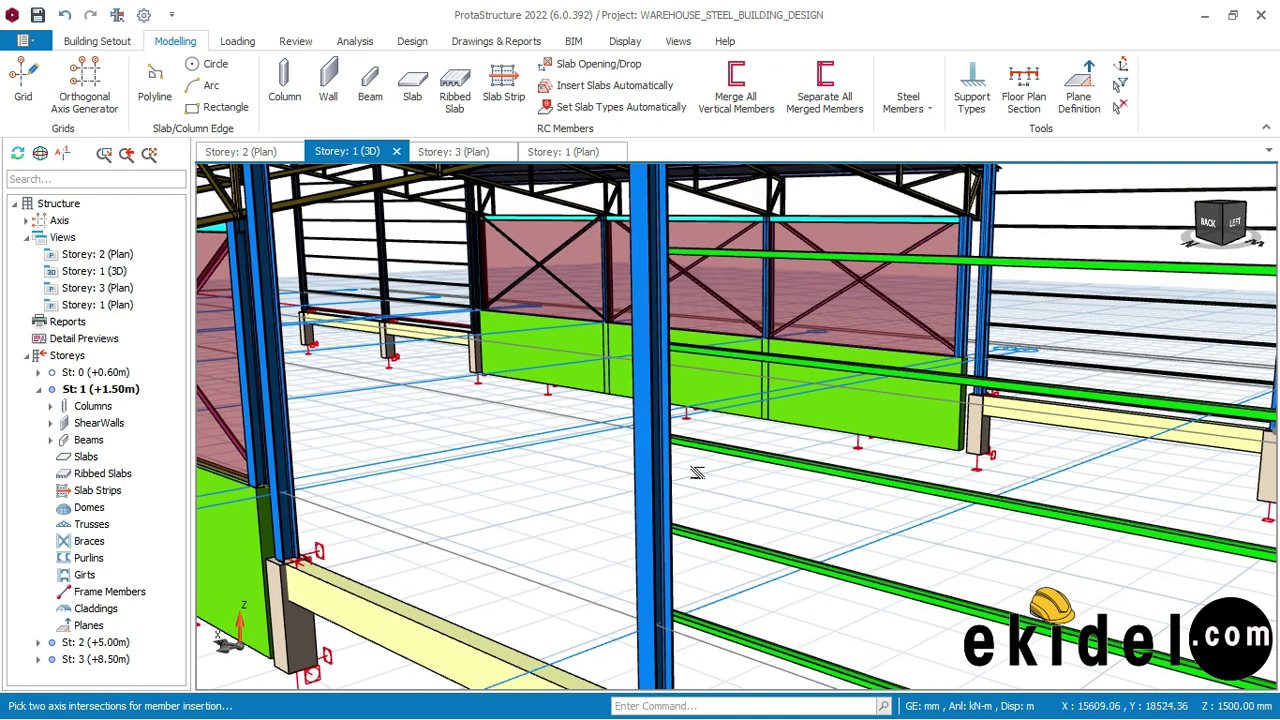
pyautogui.scroll(8, 578, 462)
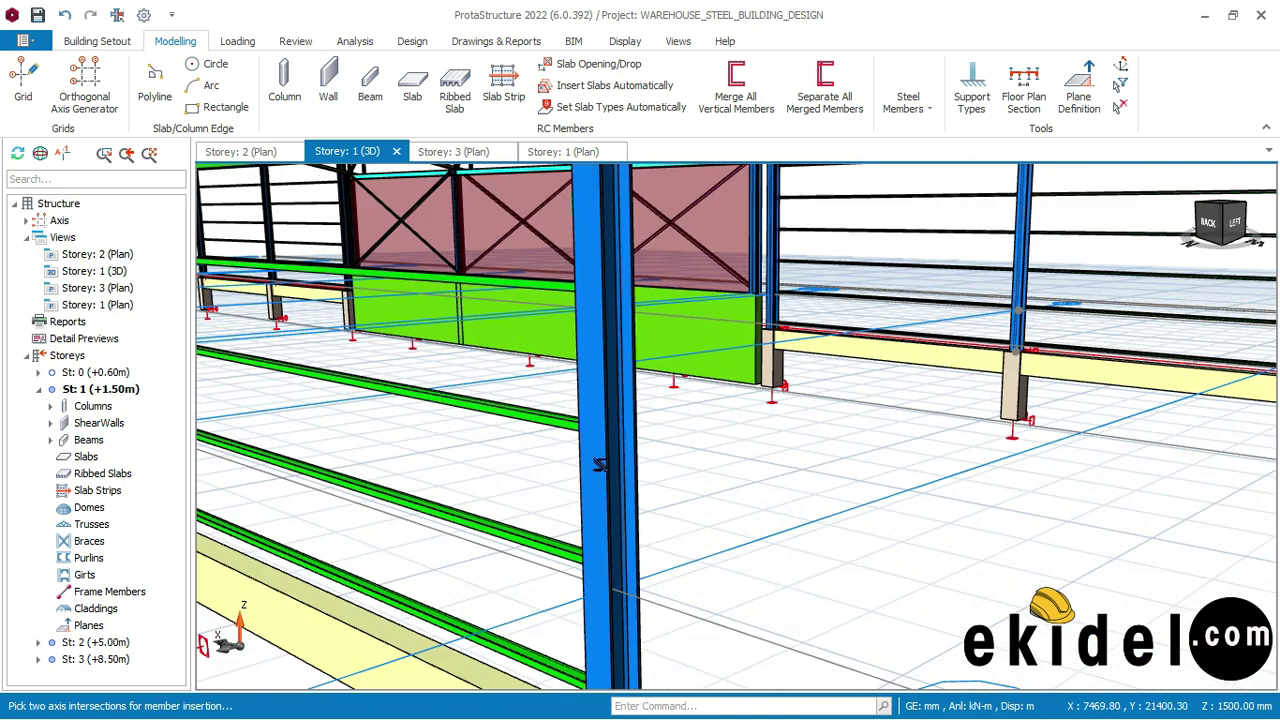
pyautogui.moveTo(590, 463); pyautogui.dragTo(460, 437, button='middle')
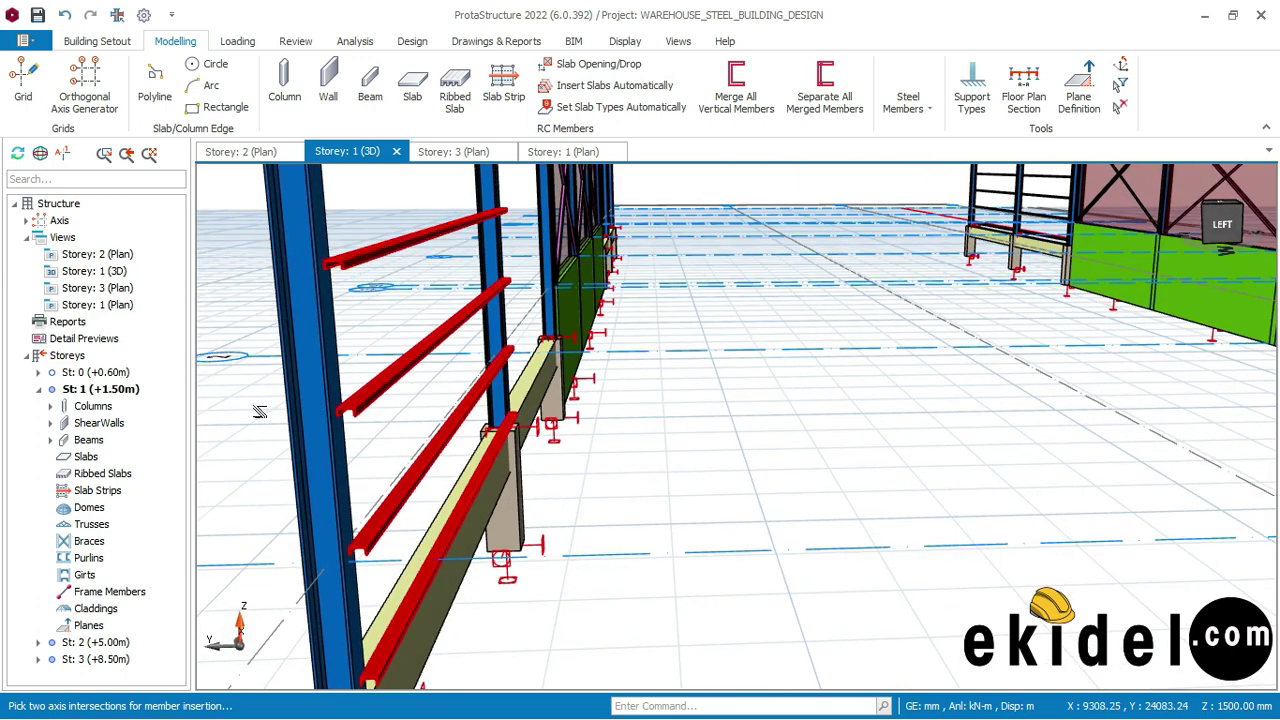
pyautogui.moveTo(278, 407)
pyautogui.mouseDown(button='middle')
pyautogui.moveTo(354, 417)
pyautogui.moveTo(266, 417)
pyautogui.moveTo(355, 432)
pyautogui.mouseUp(button='middle')
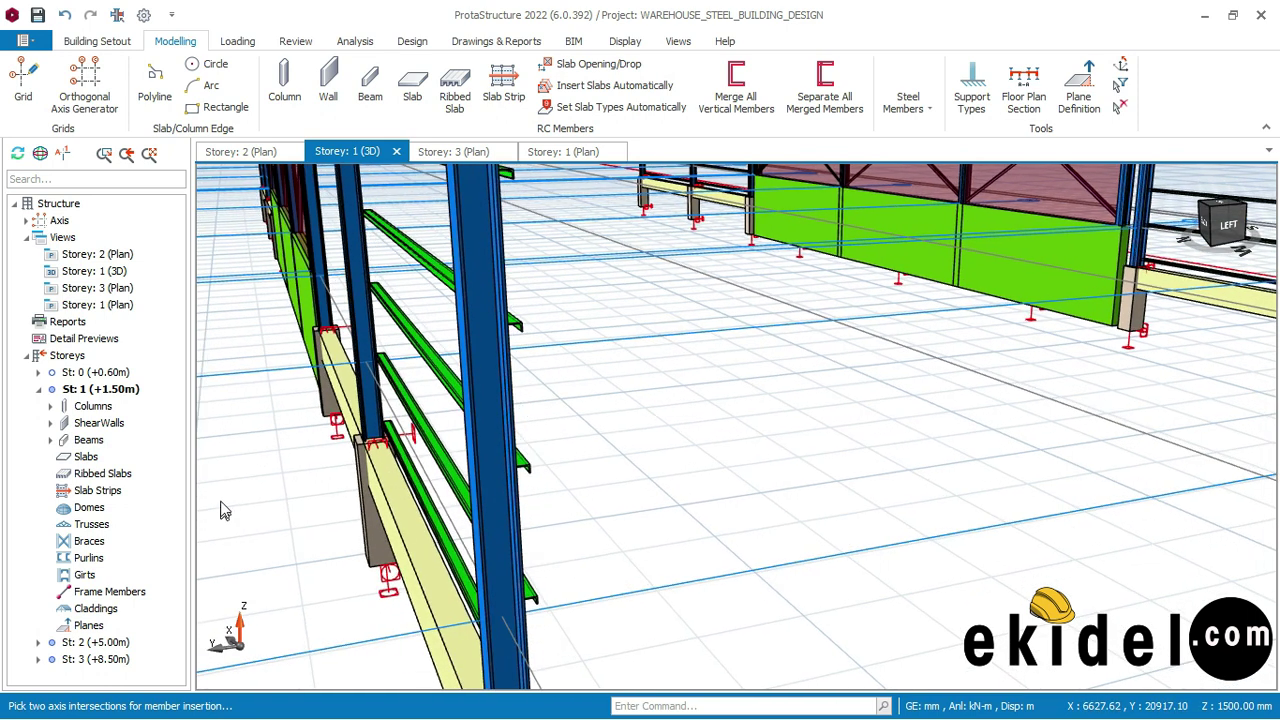
pyautogui.scroll(-8, 360, 476)
pyautogui.scroll(2, 686, 433)
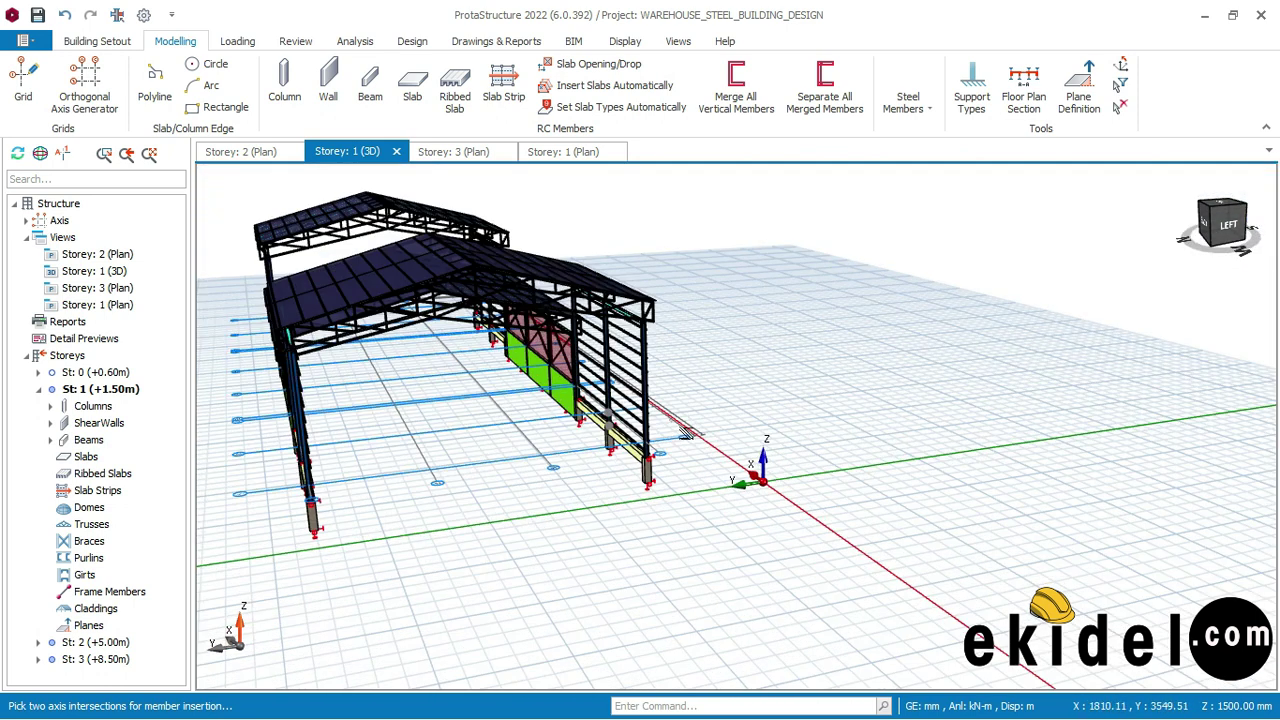
pyautogui.moveTo(510, 411); pyautogui.dragTo(411, 419, button='middle')
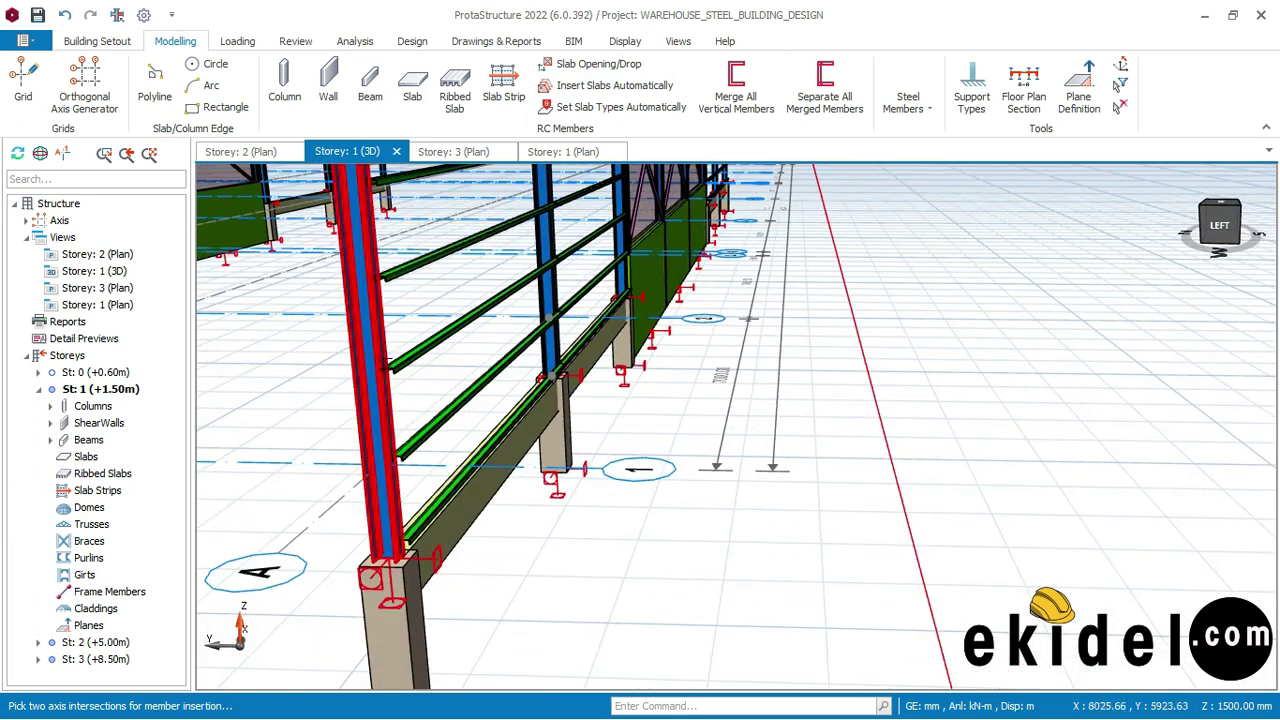
pyautogui.scroll(3, 372, 378)
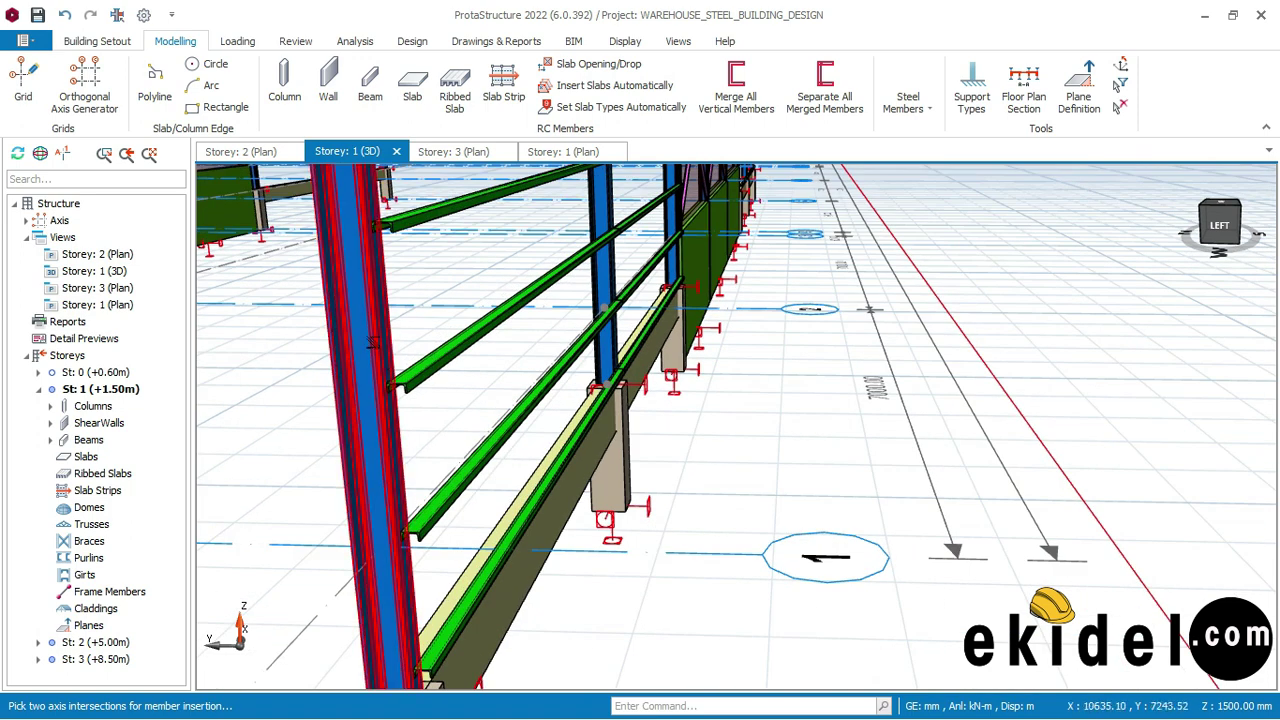
pyautogui.scroll(-5, 414, 400)
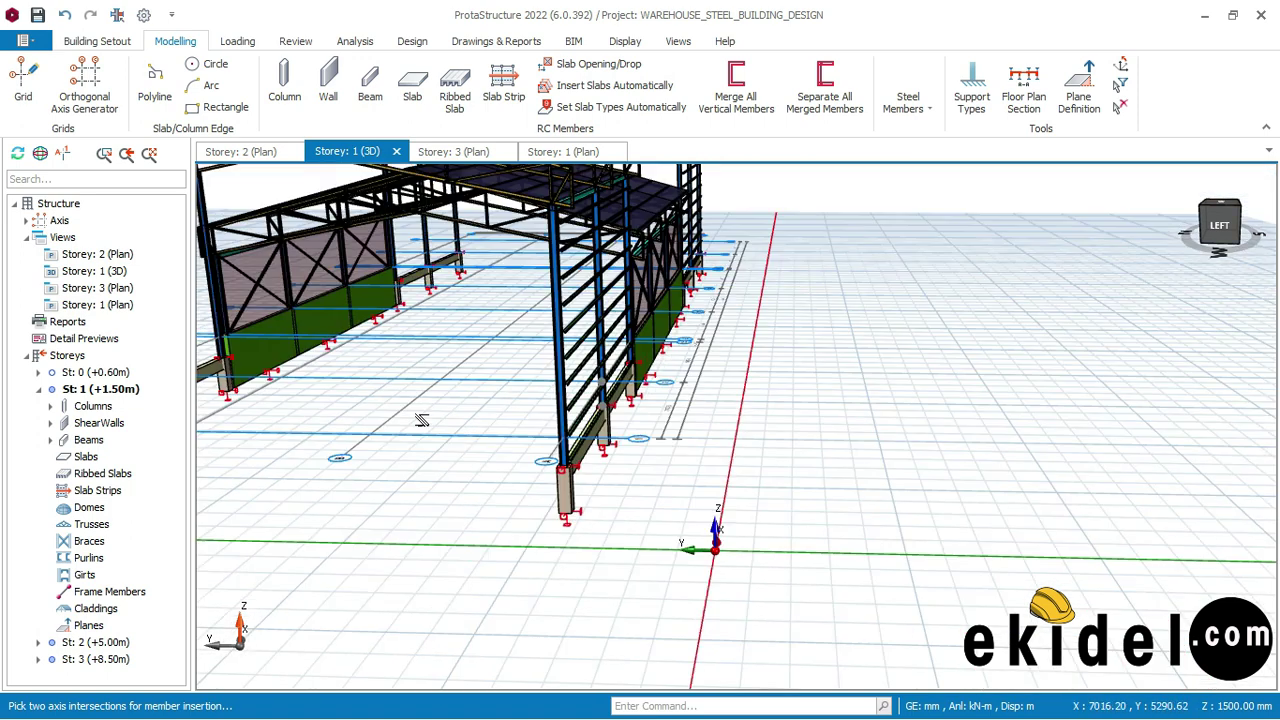
# - Change the section alignment of the rear outer bay's girts to Under The Section
pyautogui.moveTo(721, 437); pyautogui.dragTo(912, 415, button='middle')
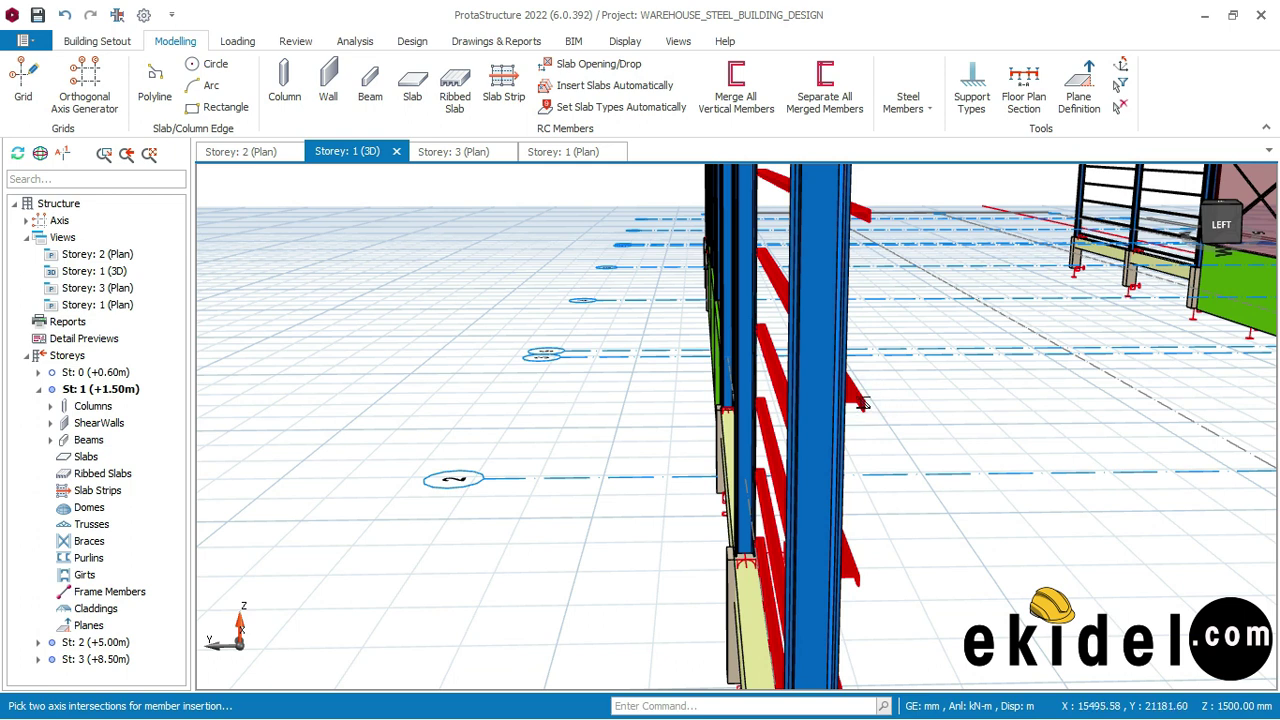
pyautogui.rightClick(862, 404)
pyautogui.click(935, 484)
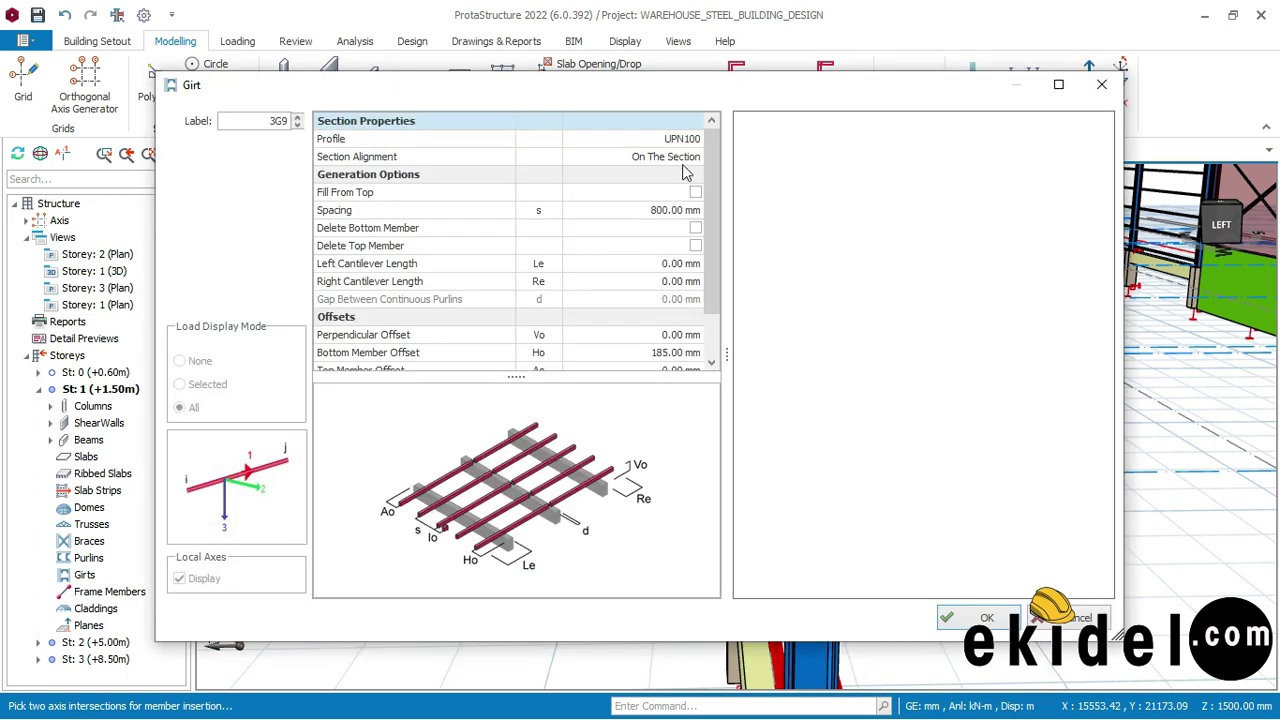
pyautogui.click(682, 160)
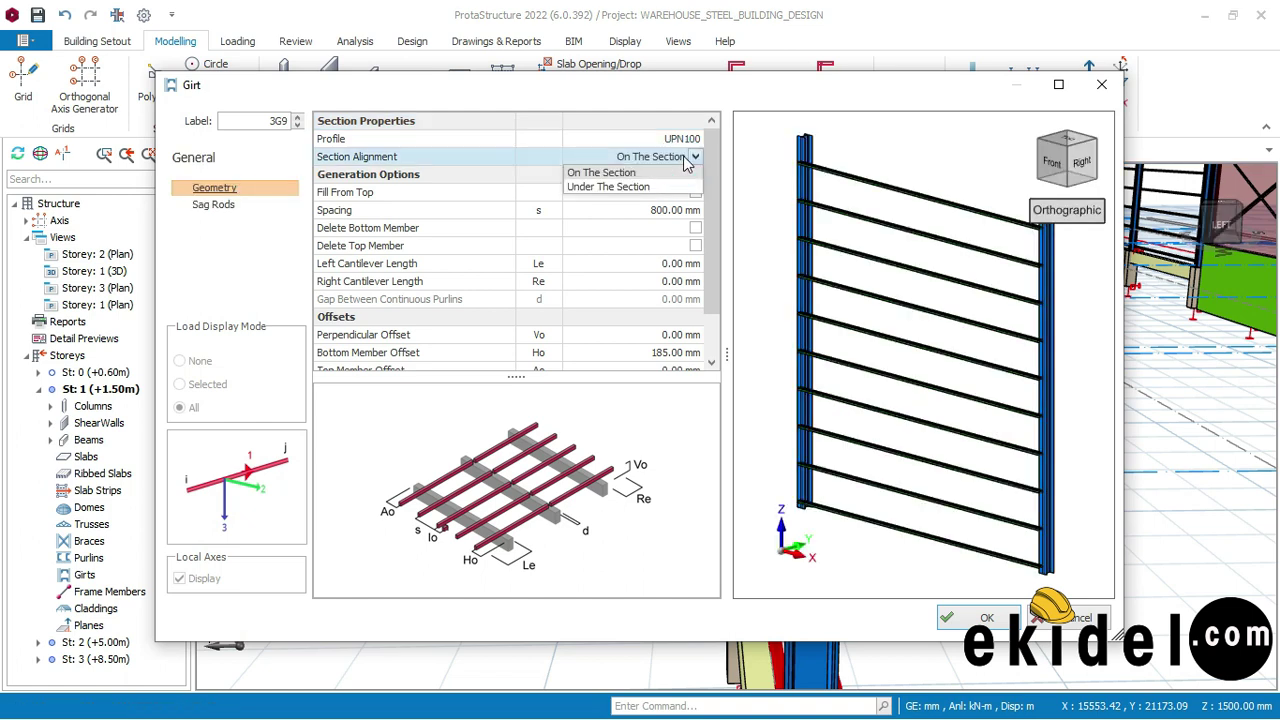
pyautogui.click(608, 187)
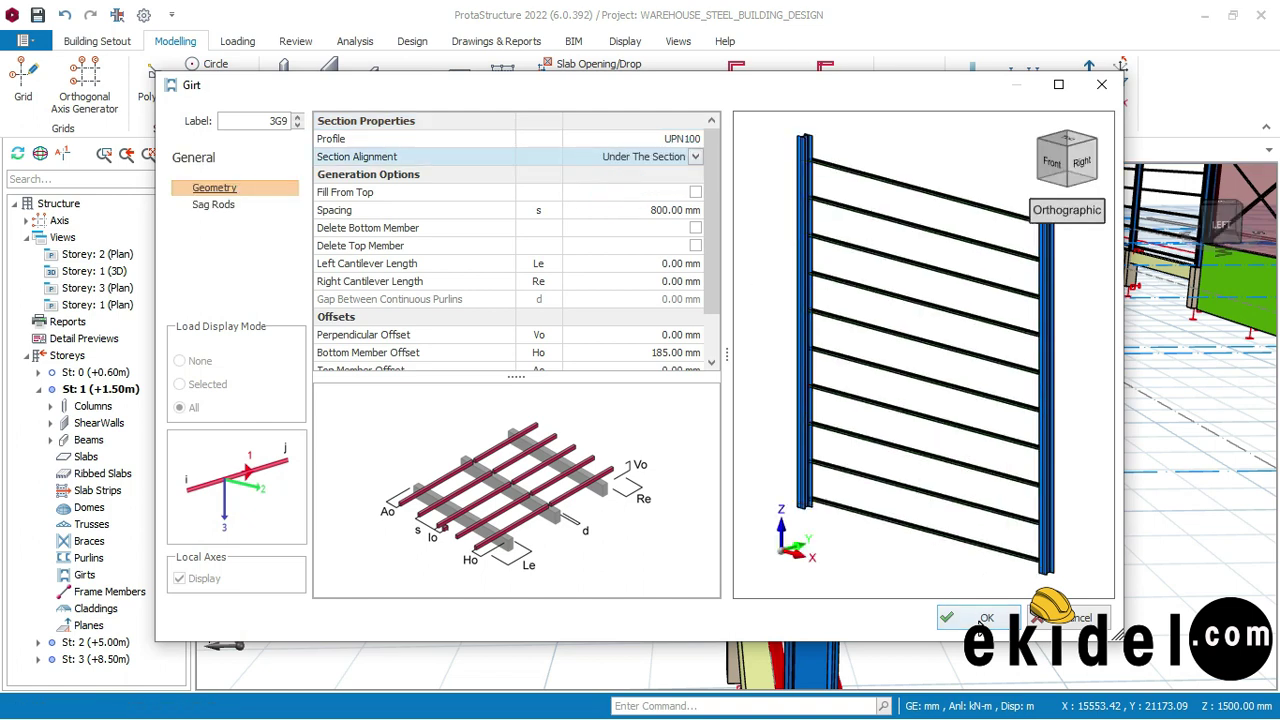
pyautogui.click(982, 618)
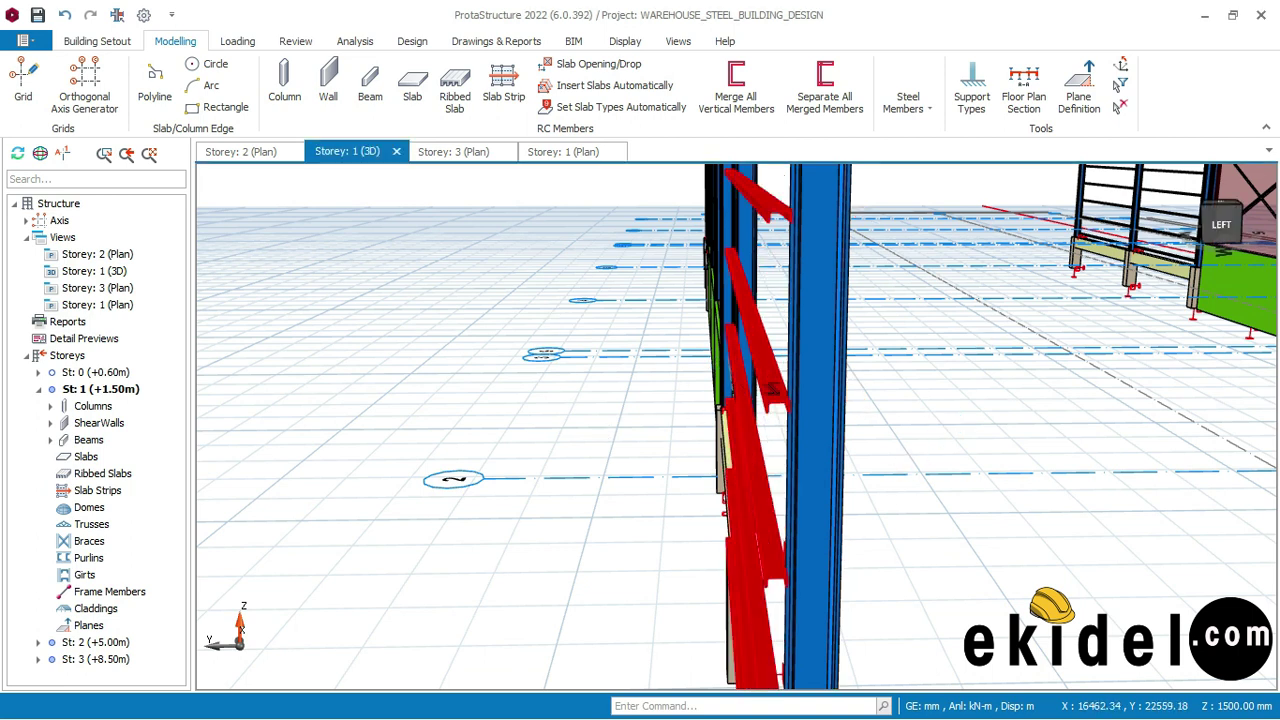
pyautogui.press('Escape')
# - Insert UPN100 girts at 800 mm spacing, aligned Under The Section, in the adjacent rear bay between the columns on axes 2 and 3
pyautogui.scroll(-4, 772, 389)
pyautogui.moveTo(736, 427)
pyautogui.mouseDown(button='middle')
pyautogui.moveTo(775, 405)
pyautogui.moveTo(730, 404)
pyautogui.moveTo(790, 404)
pyautogui.moveTo(731, 362)
pyautogui.mouseUp(button='middle')
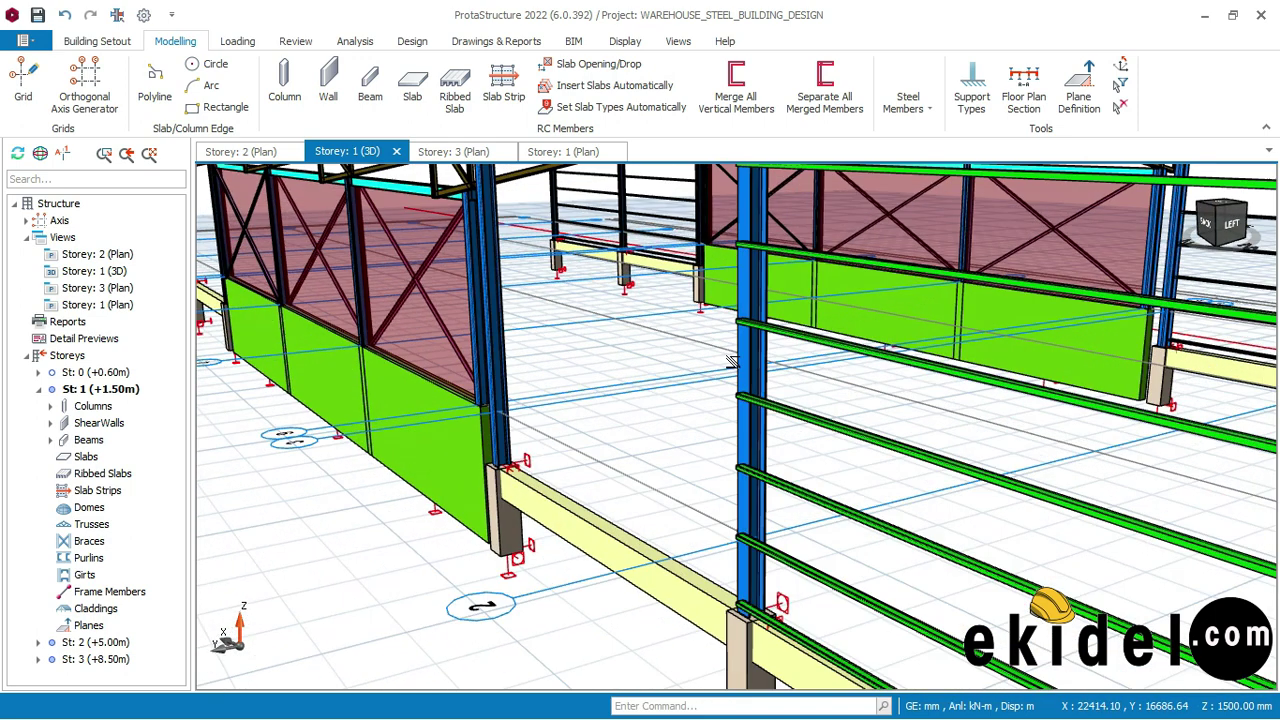
pyautogui.click(922, 108)
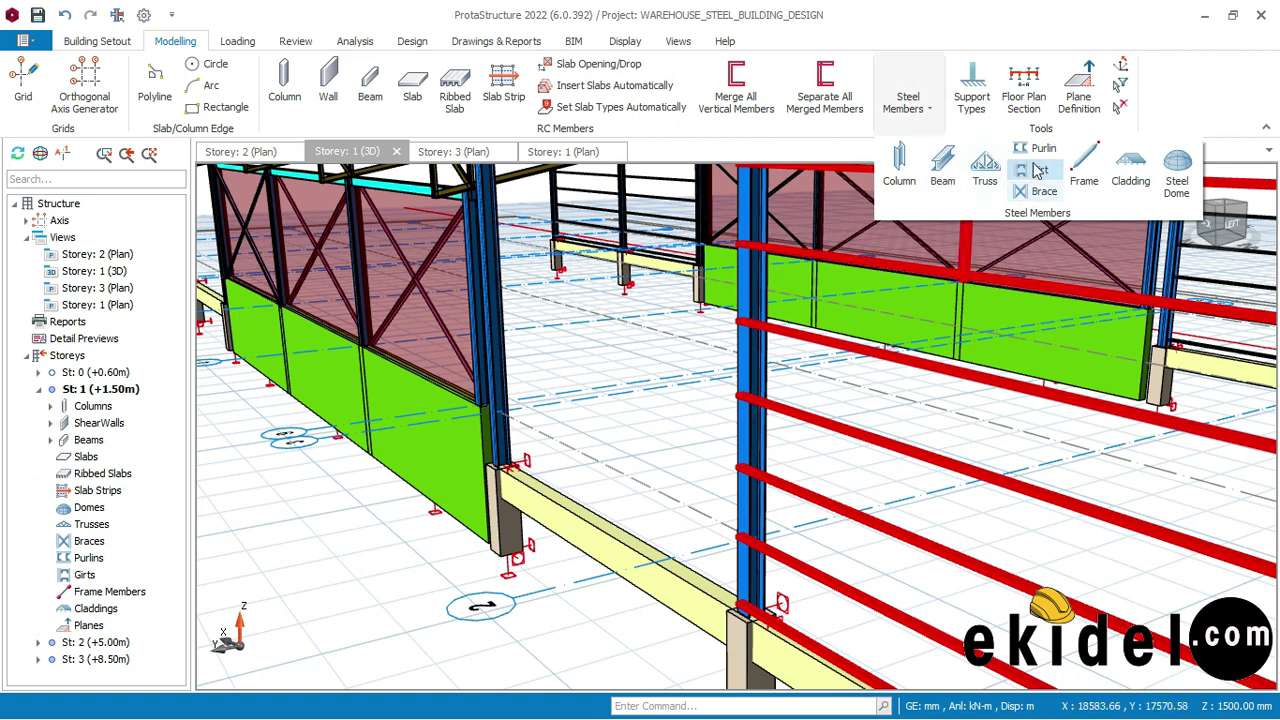
pyautogui.click(752, 360)
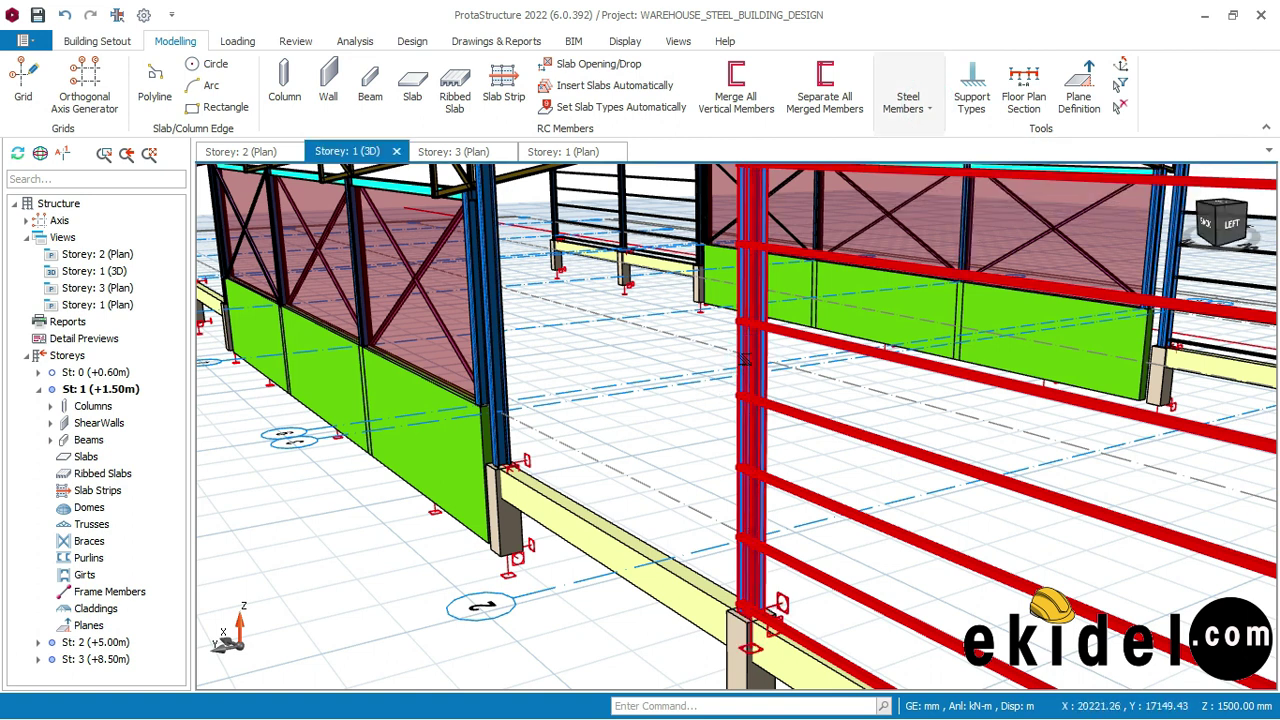
pyautogui.click(640, 442)
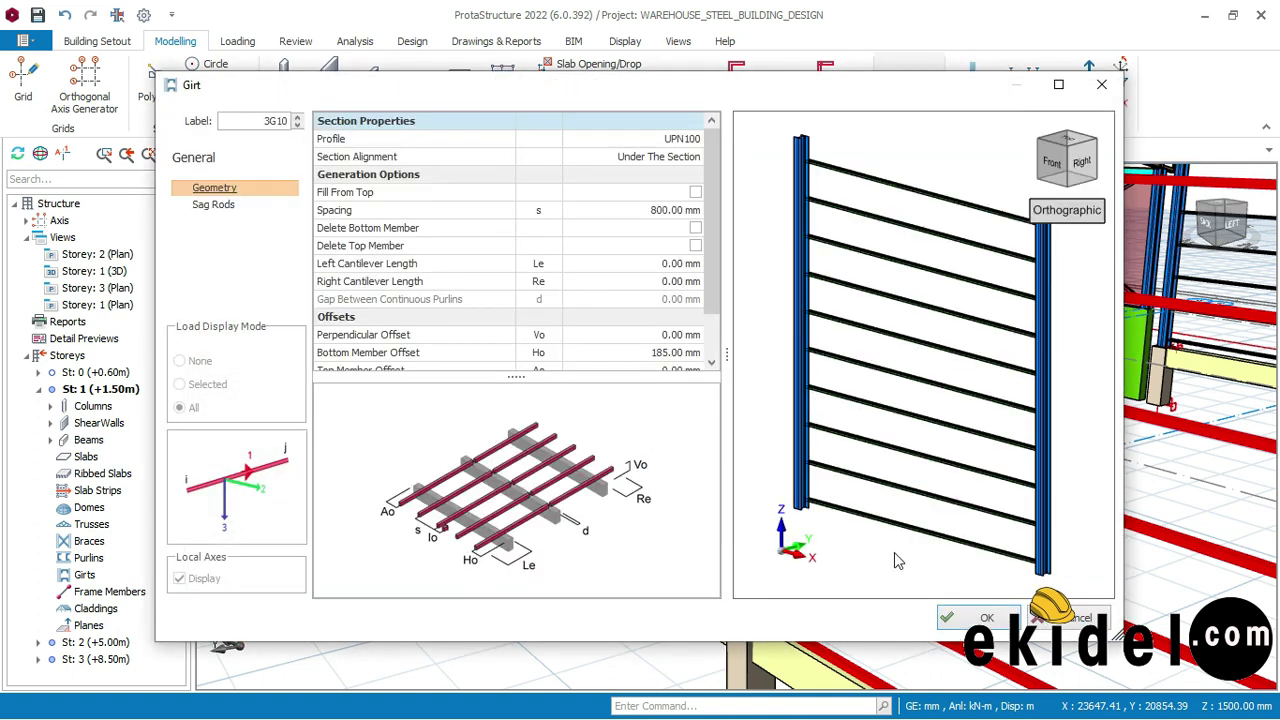
pyautogui.click(962, 616)
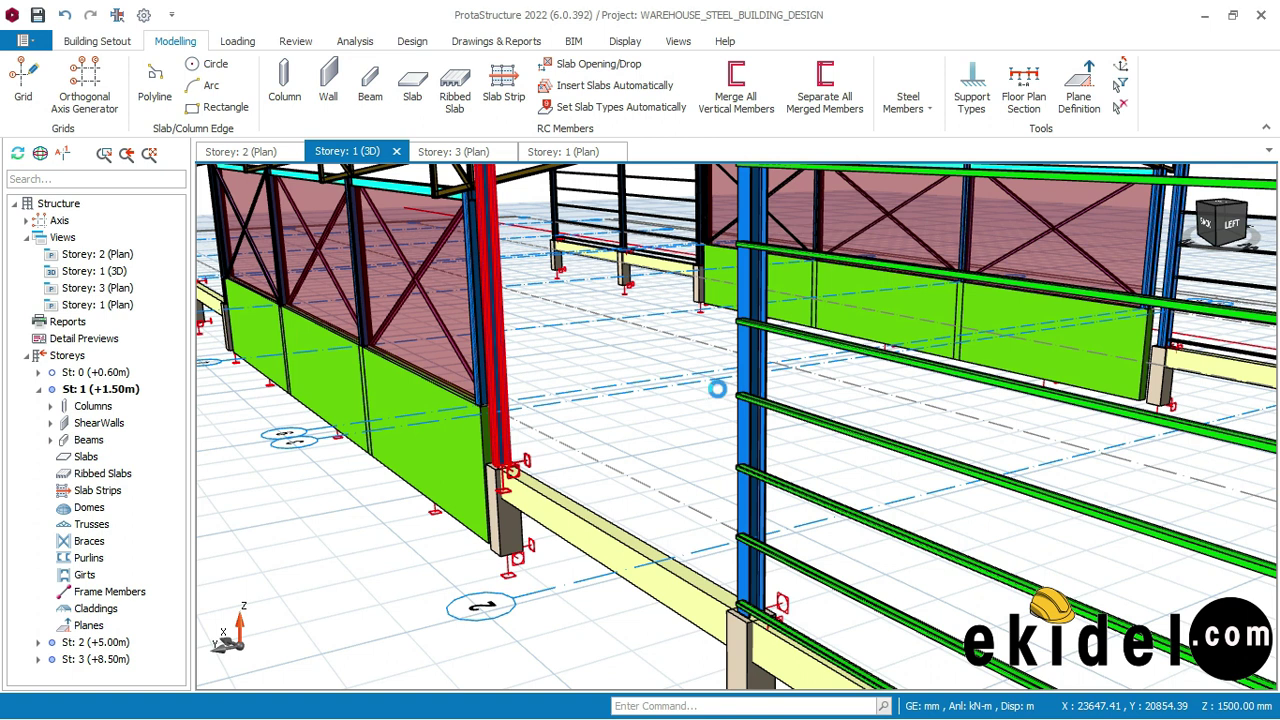
pyautogui.scroll(4, 720, 390)
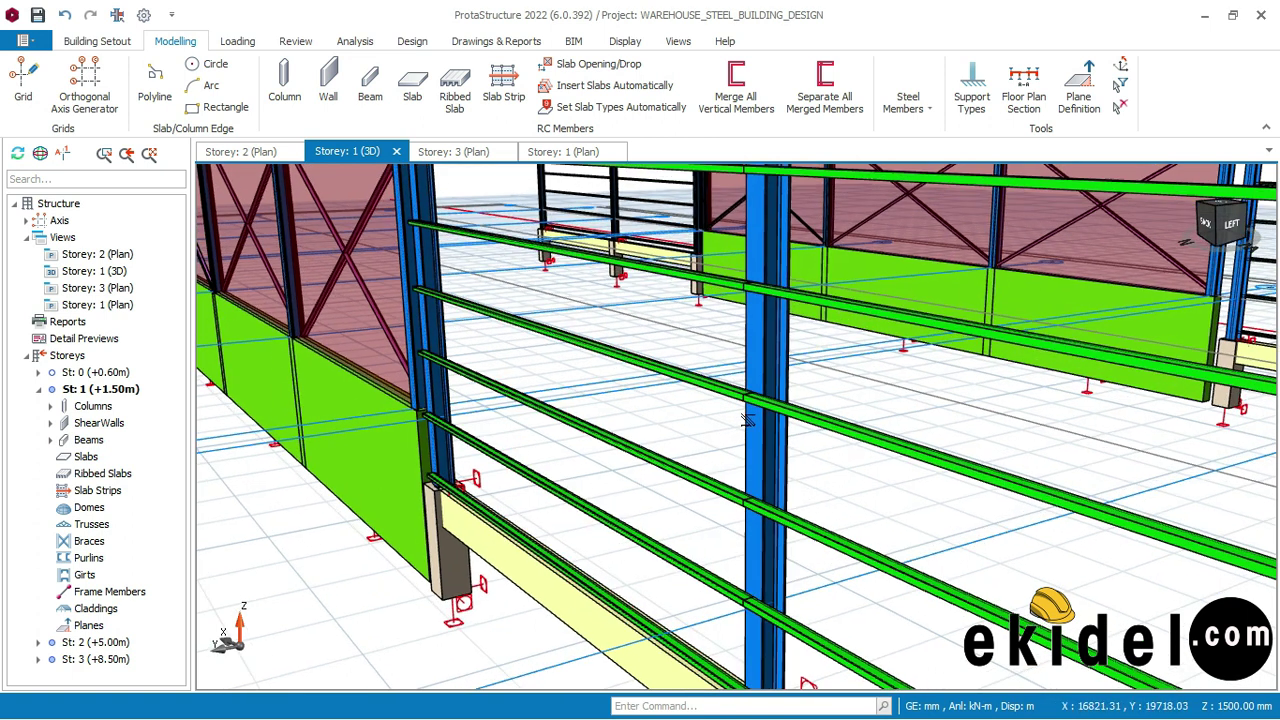
pyautogui.scroll(3, 745, 410)
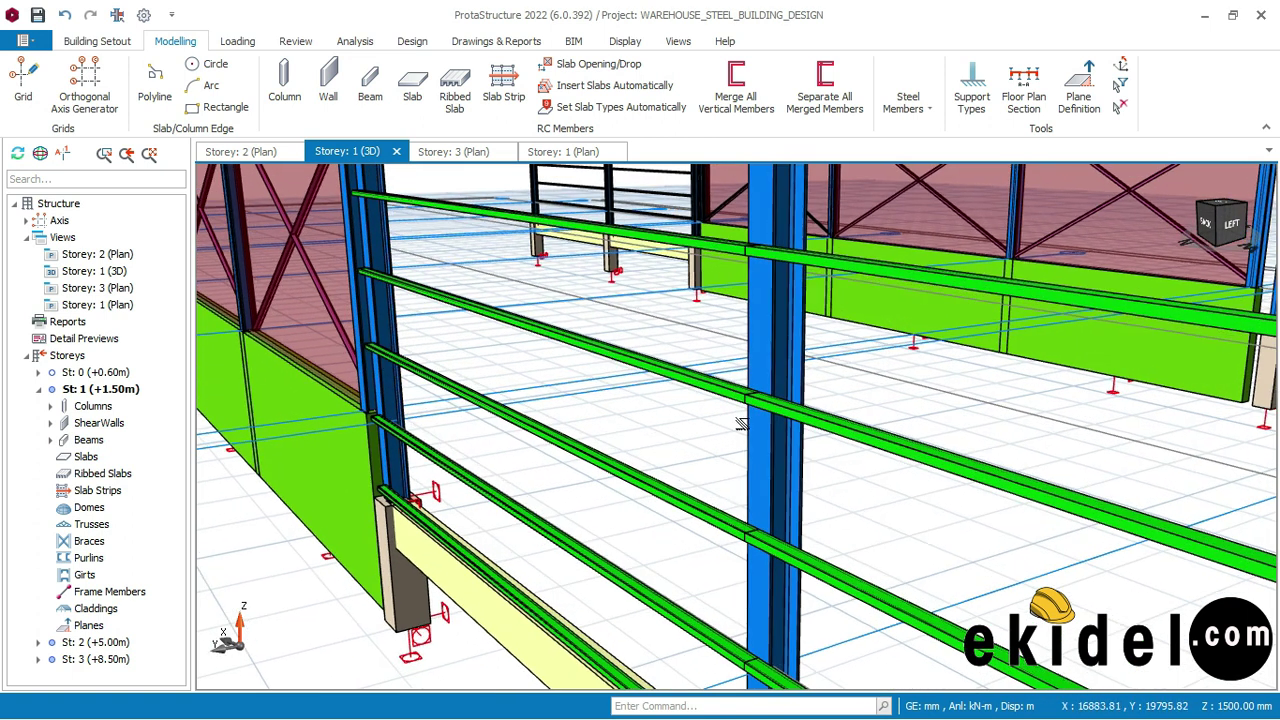
pyautogui.moveTo(728, 512); pyautogui.dragTo(787, 485, button='middle')
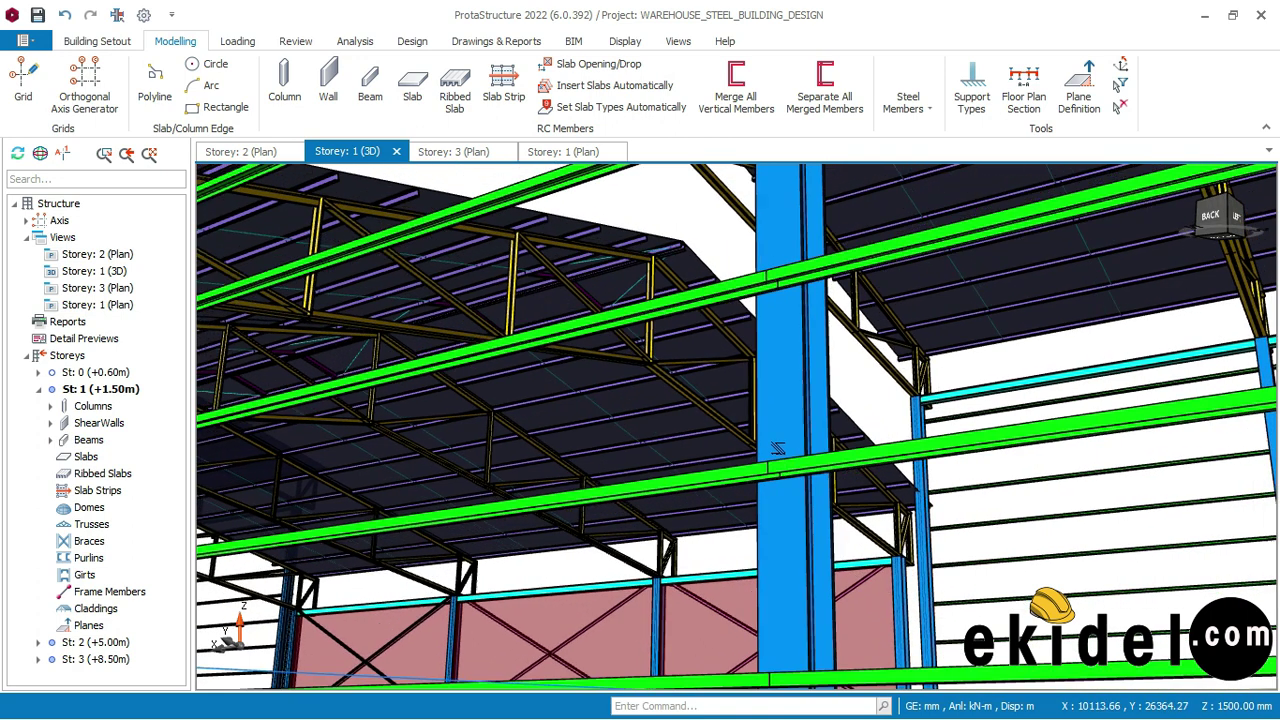
pyautogui.keyDown('shift'); pyautogui.moveTo(788, 423); pyautogui.dragTo(760, 373, button='middle'); pyautogui.keyUp('shift')
# - Insert UPN100 girts at 800 mm spacing in the other tall block's rear outer bay, between the axis 8 corner column and the middle column
pyautogui.scroll(-3, 760, 373)
pyautogui.scroll(-5, 760, 373)
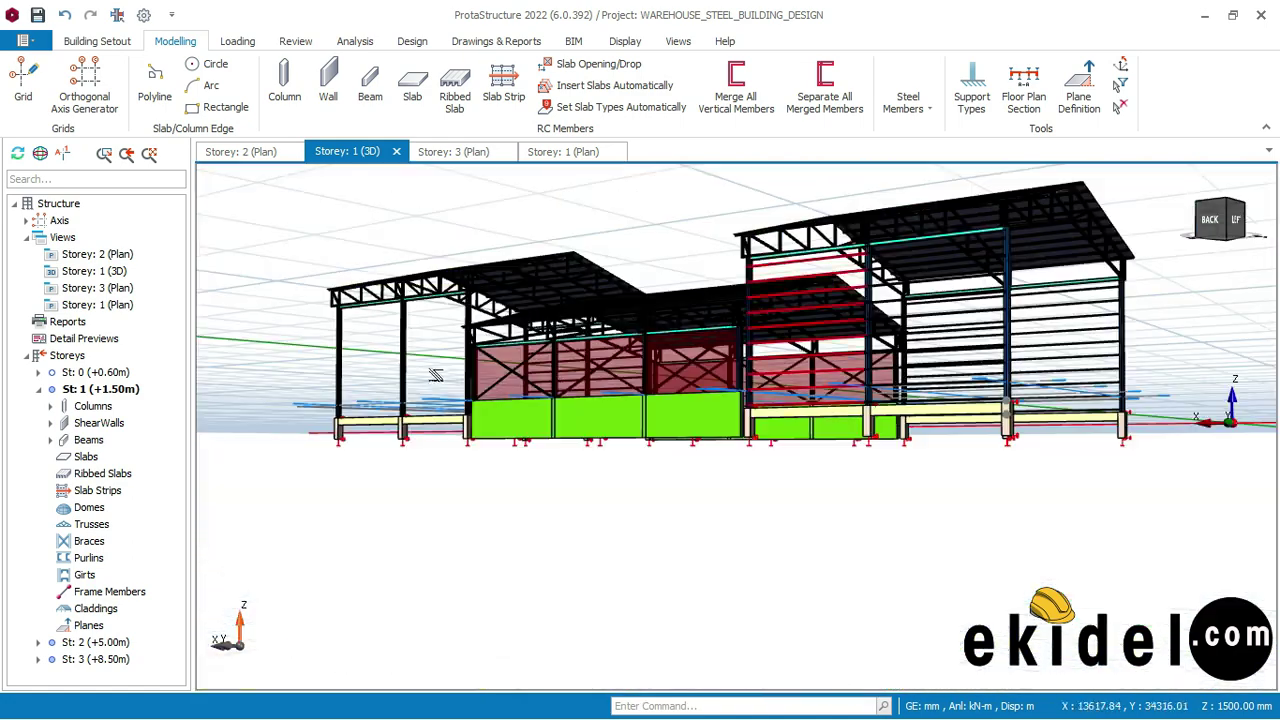
pyautogui.scroll(5, 434, 375)
pyautogui.moveTo(386, 369)
pyautogui.keyDown('shift'); pyautogui.mouseDown(button='middle')
pyautogui.moveTo(426, 386)
pyautogui.moveTo(338, 378)
pyautogui.moveTo(918, 421)
pyautogui.moveTo(845, 405)
pyautogui.moveTo(580, 401)
pyautogui.mouseUp(button='middle'); pyautogui.keyUp('shift')
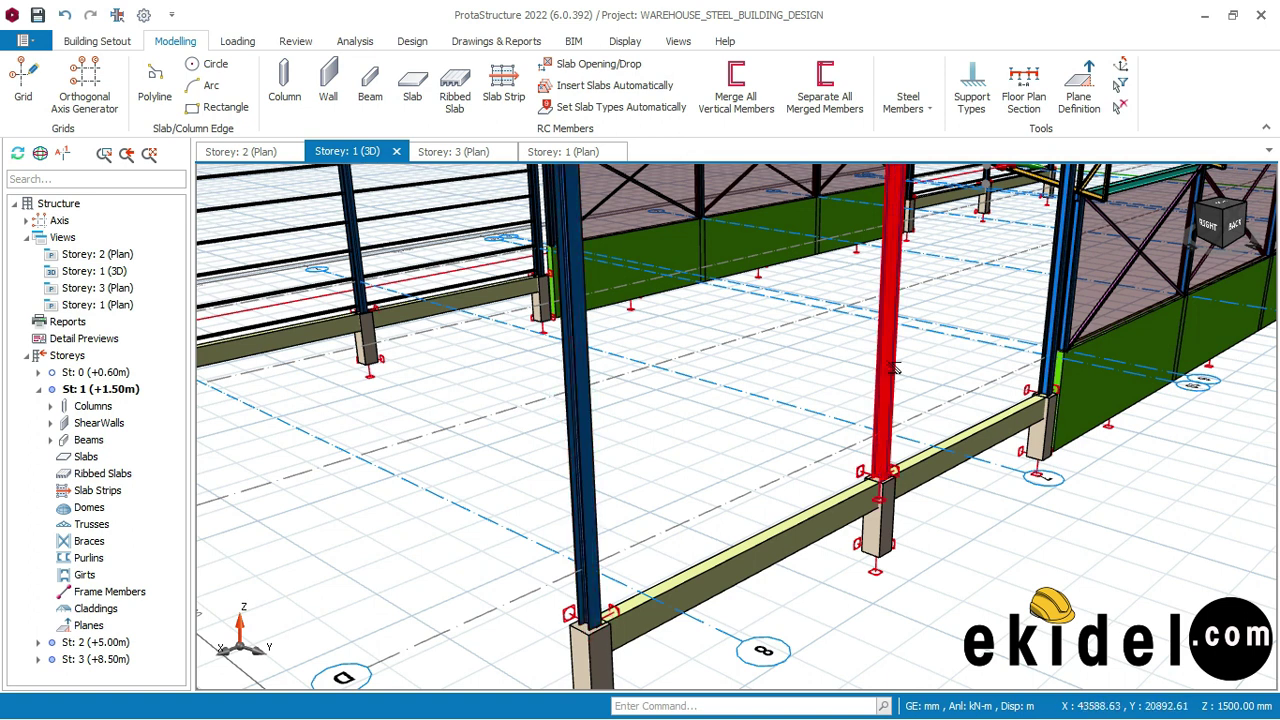
pyautogui.doubleClick(860, 401)
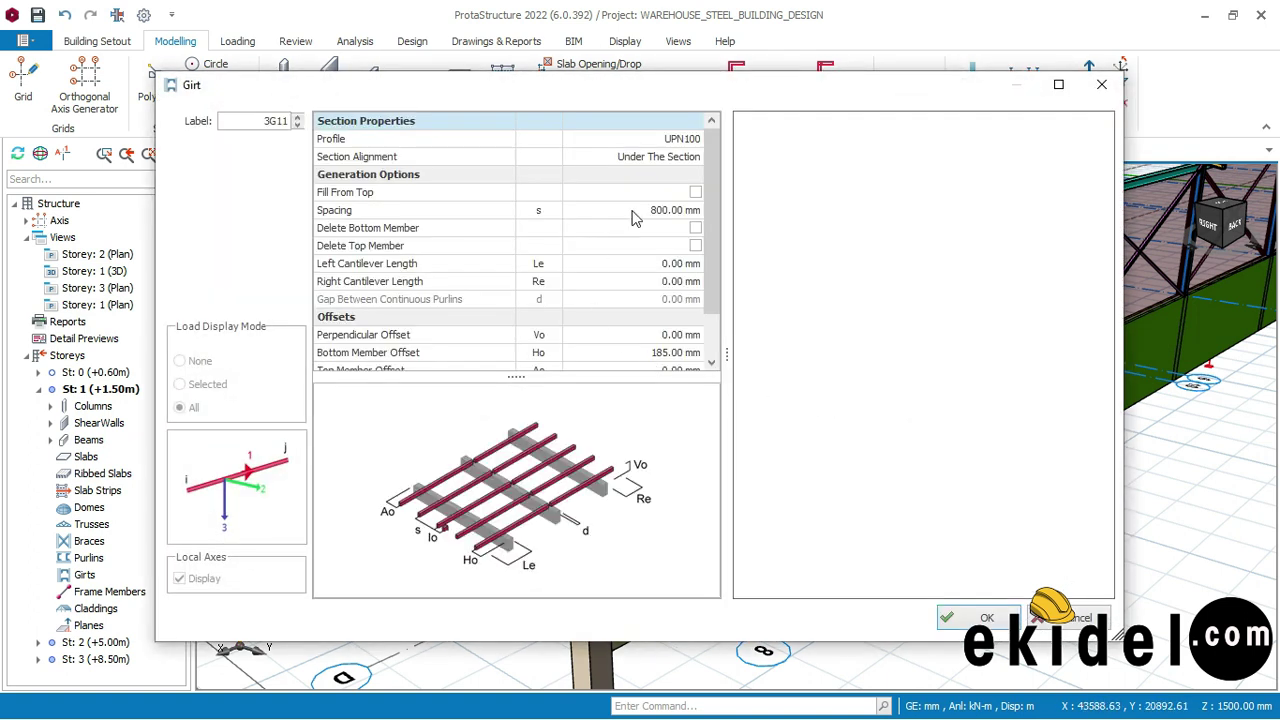
pyautogui.click(1000, 620)
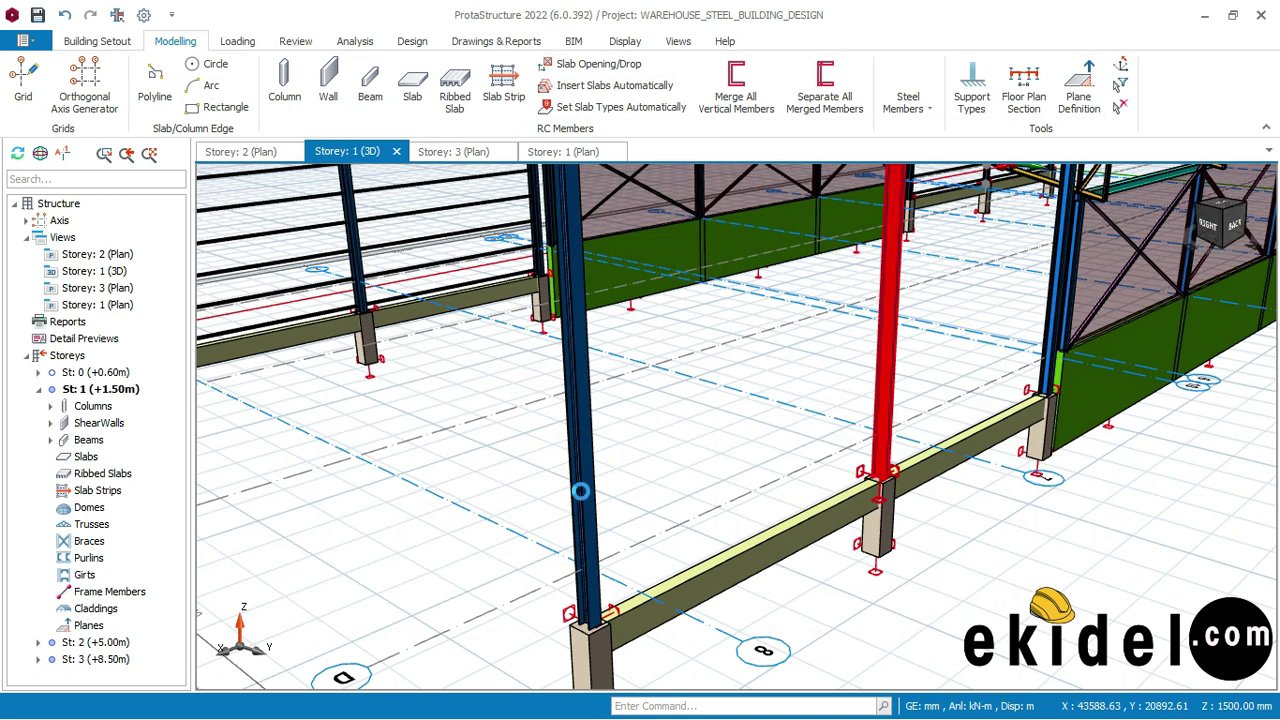
pyautogui.click(578, 408)
pyautogui.scroll(1, 578, 408)
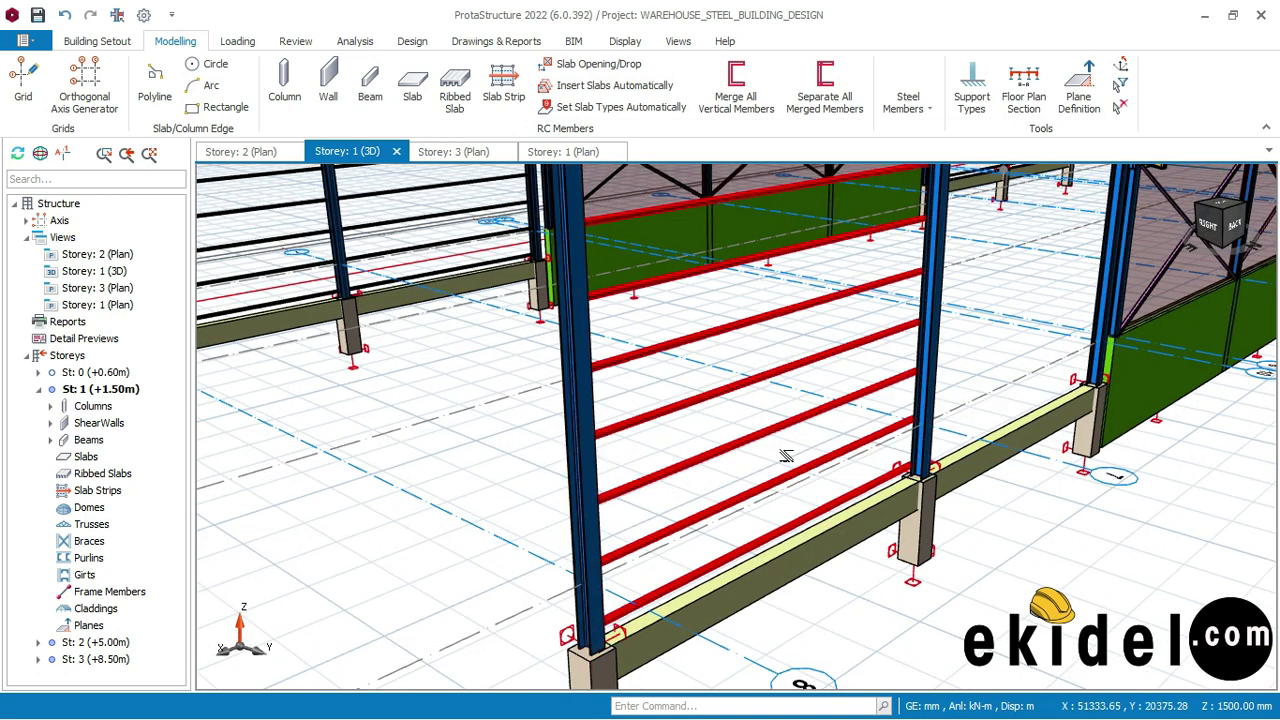
# - Change the section alignment of the axis 8 block's rear outer bay girts to On The Section
pyautogui.scroll(-4, 786, 457)
pyautogui.moveTo(646, 494); pyautogui.dragTo(760, 488, button='middle')
pyautogui.scroll(3, 943, 403)
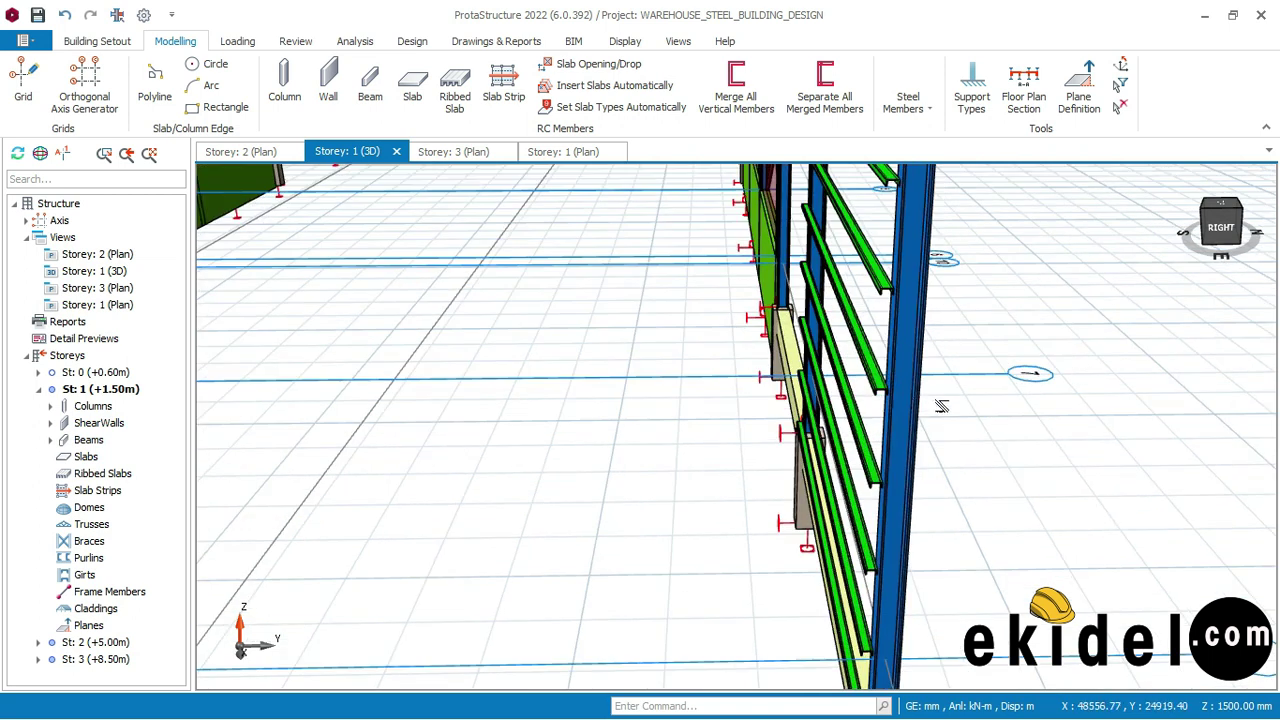
pyautogui.scroll(-1, 943, 403)
pyautogui.rightClick(866, 383)
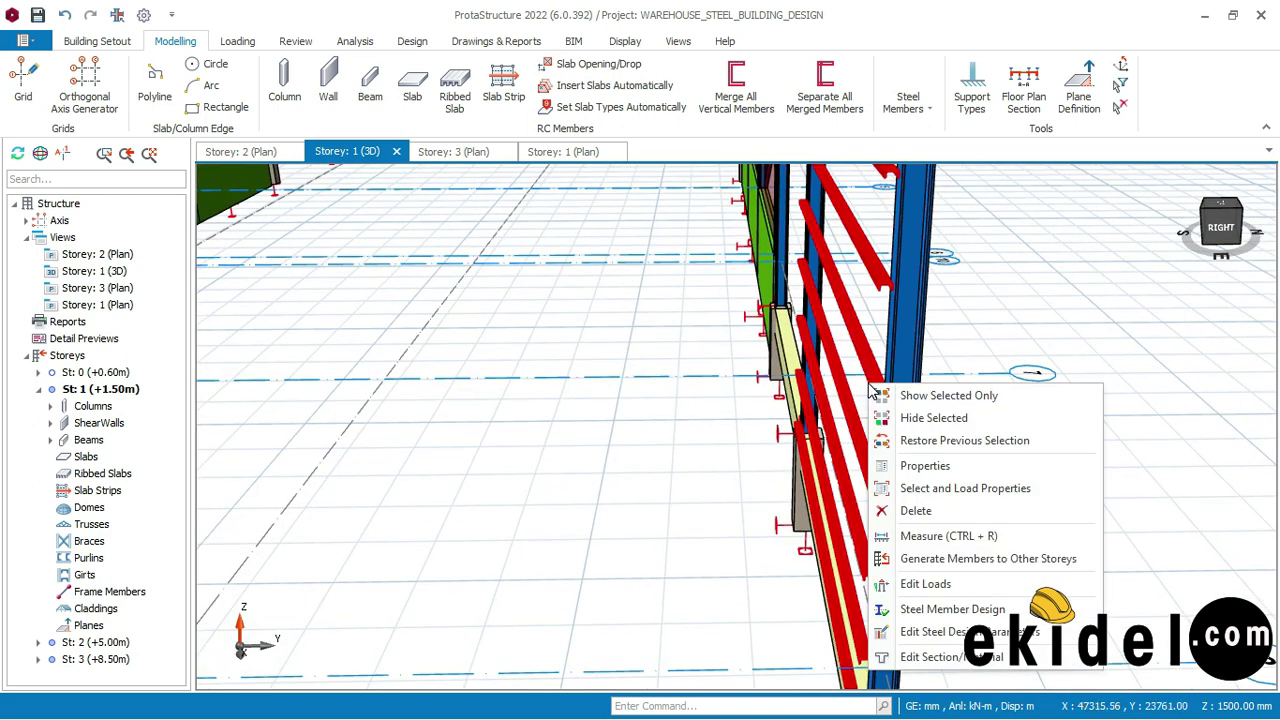
pyautogui.click(940, 463)
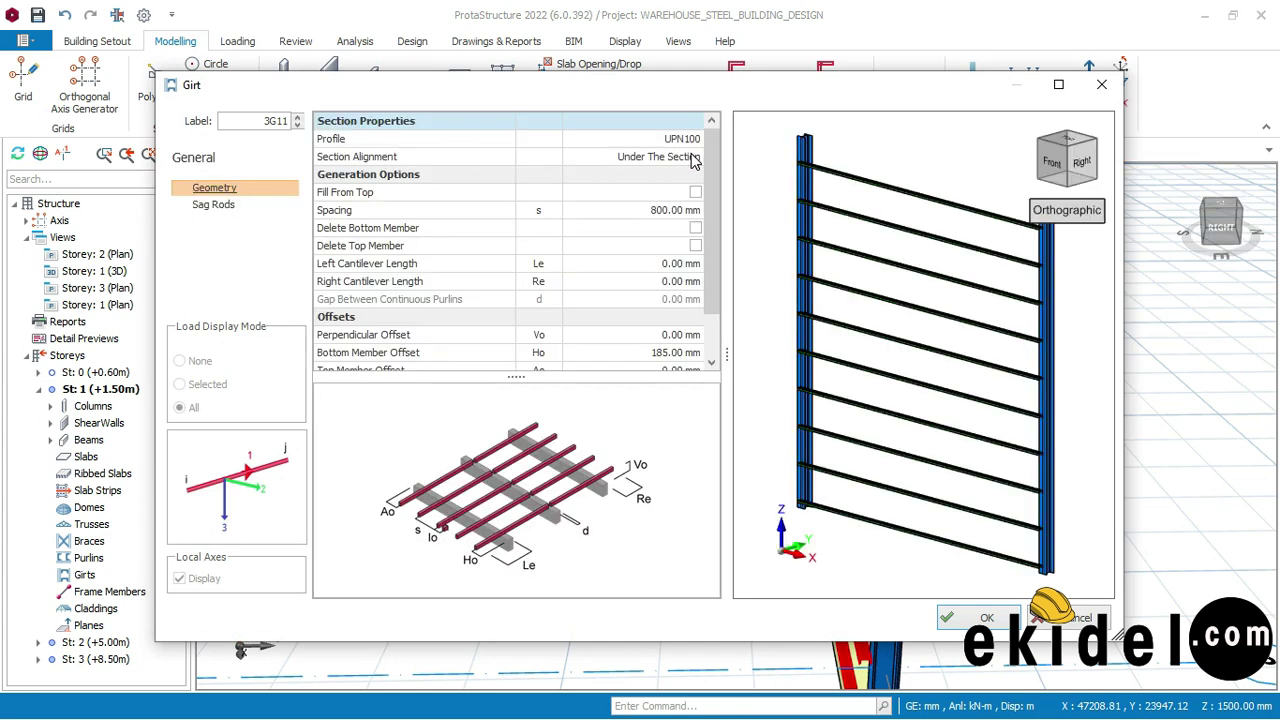
pyautogui.click(695, 157)
pyautogui.click(605, 173)
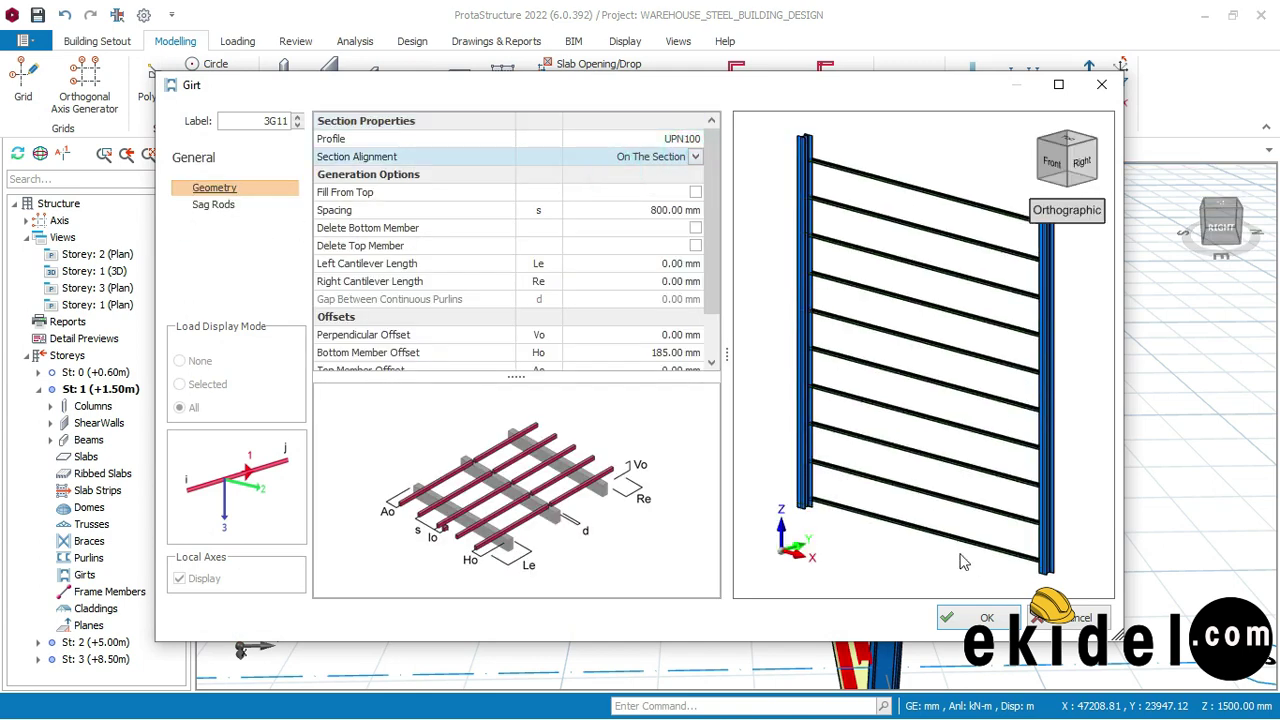
pyautogui.click(975, 617)
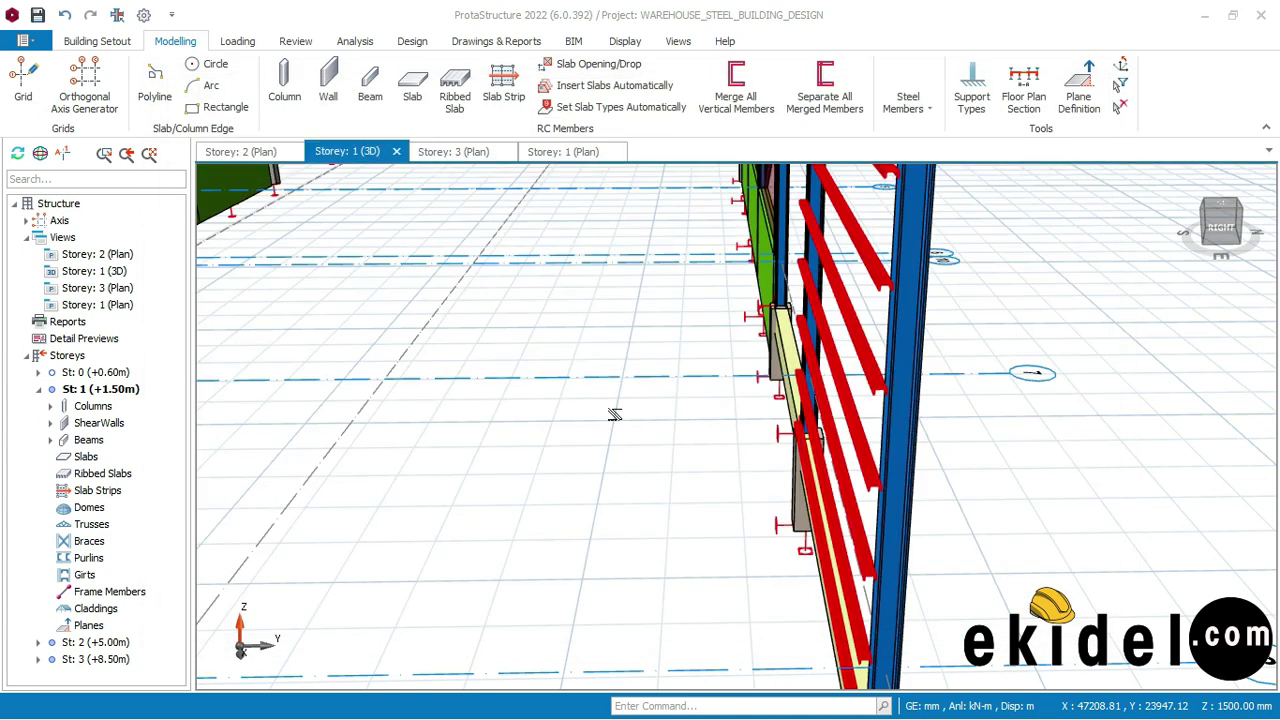
pyautogui.moveTo(907, 378)
pyautogui.mouseDown(button='middle')
pyautogui.moveTo(928, 420)
pyautogui.moveTo(879, 437)
pyautogui.mouseUp(button='middle')
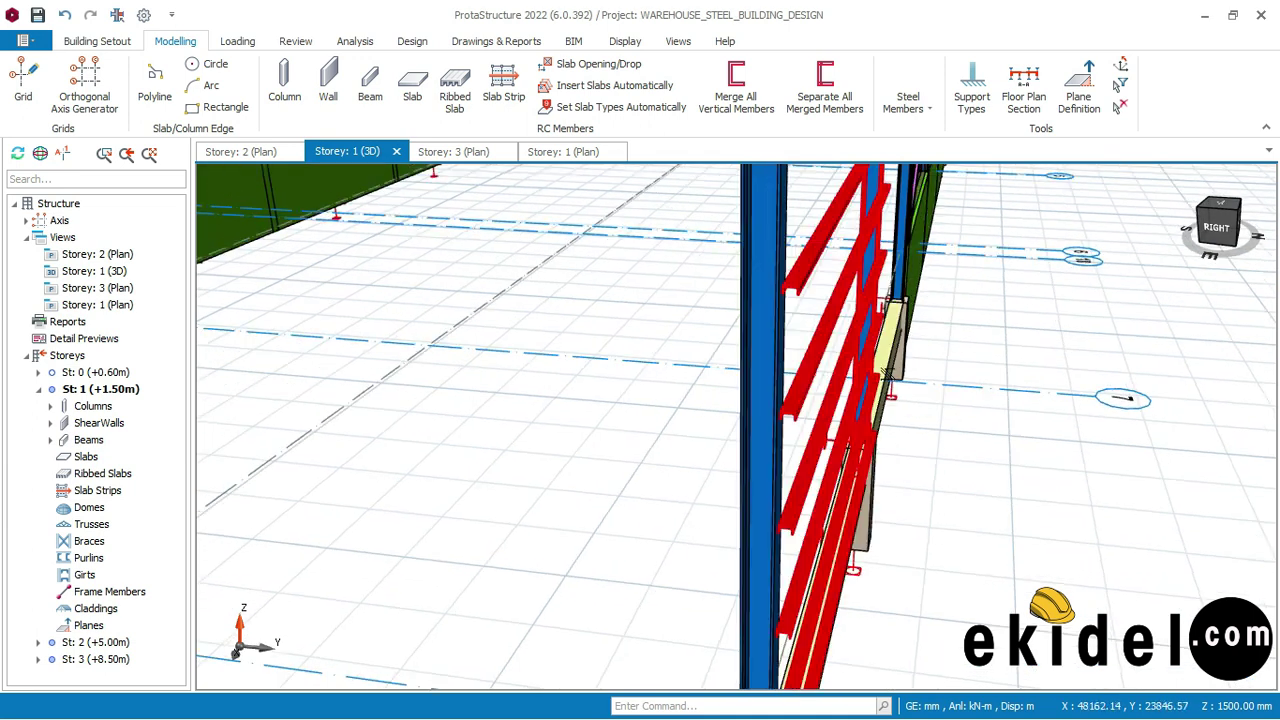
# - Insert UPN100 girts at 800 mm spacing, aligned On The Section, in the adjacent rear bay between the axis 7 column and the inner column
pyautogui.moveTo(740, 418); pyautogui.dragTo(706, 421, button='middle')
pyautogui.scroll(-4, 526, 463)
pyautogui.scroll(5, 620, 418)
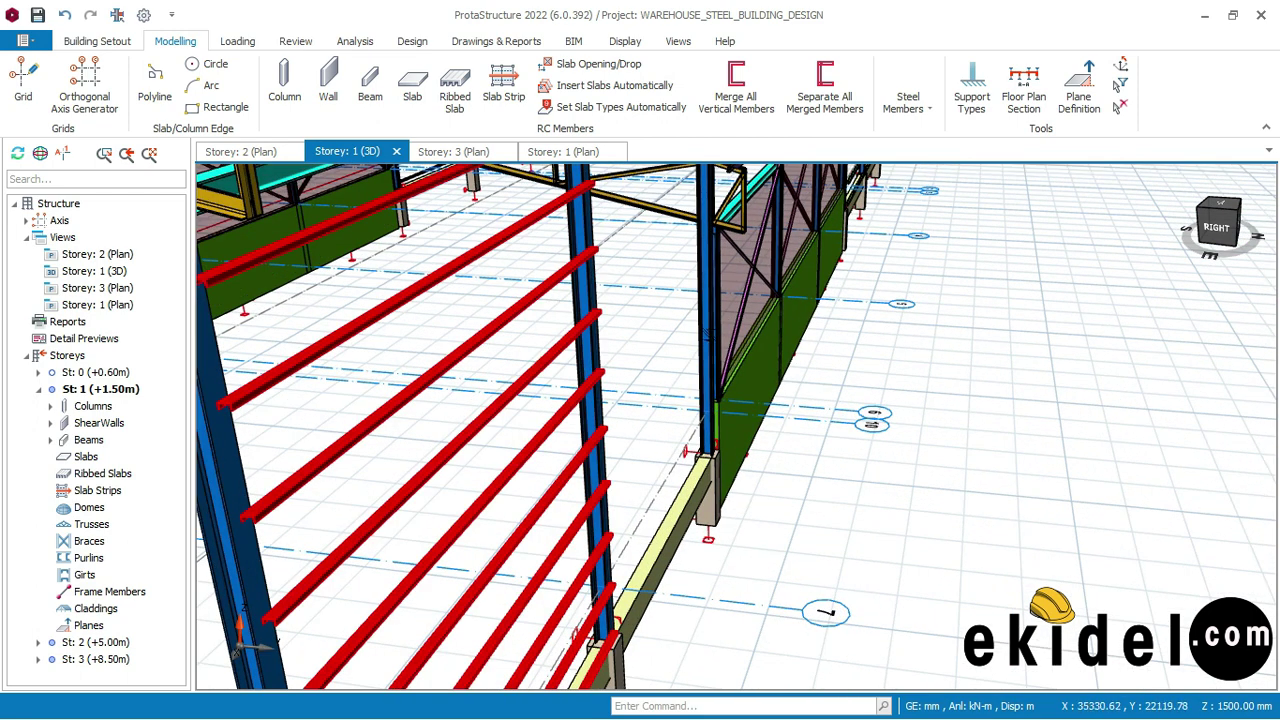
pyautogui.moveTo(736, 426); pyautogui.dragTo(686, 415, button='middle')
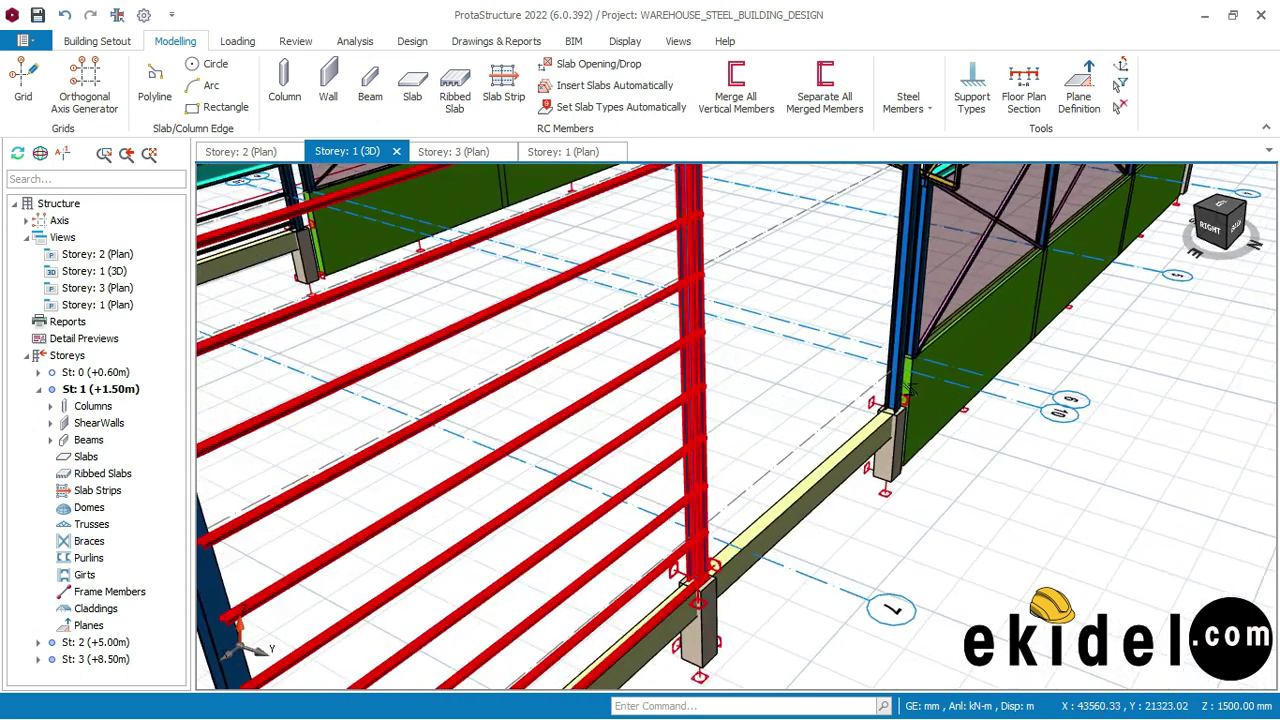
pyautogui.moveTo(906, 393); pyautogui.dragTo(890, 390, button='middle')
pyautogui.doubleClick(958, 326)
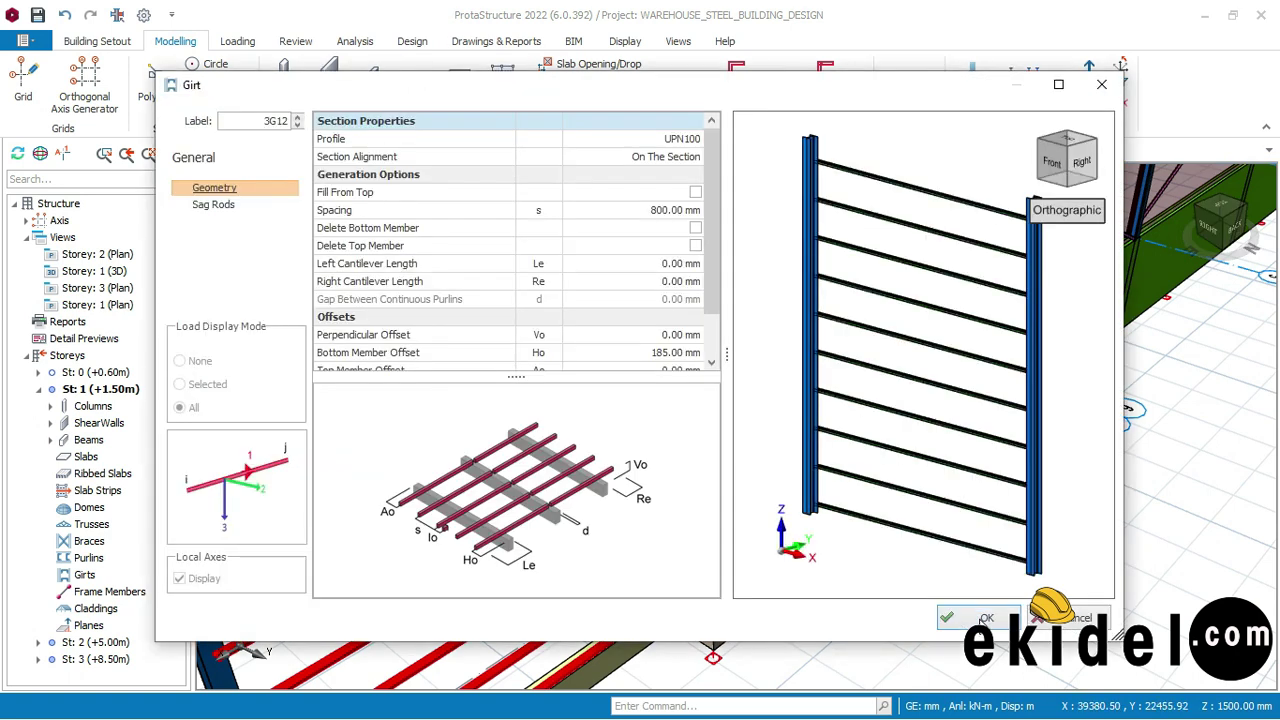
pyautogui.click(960, 616)
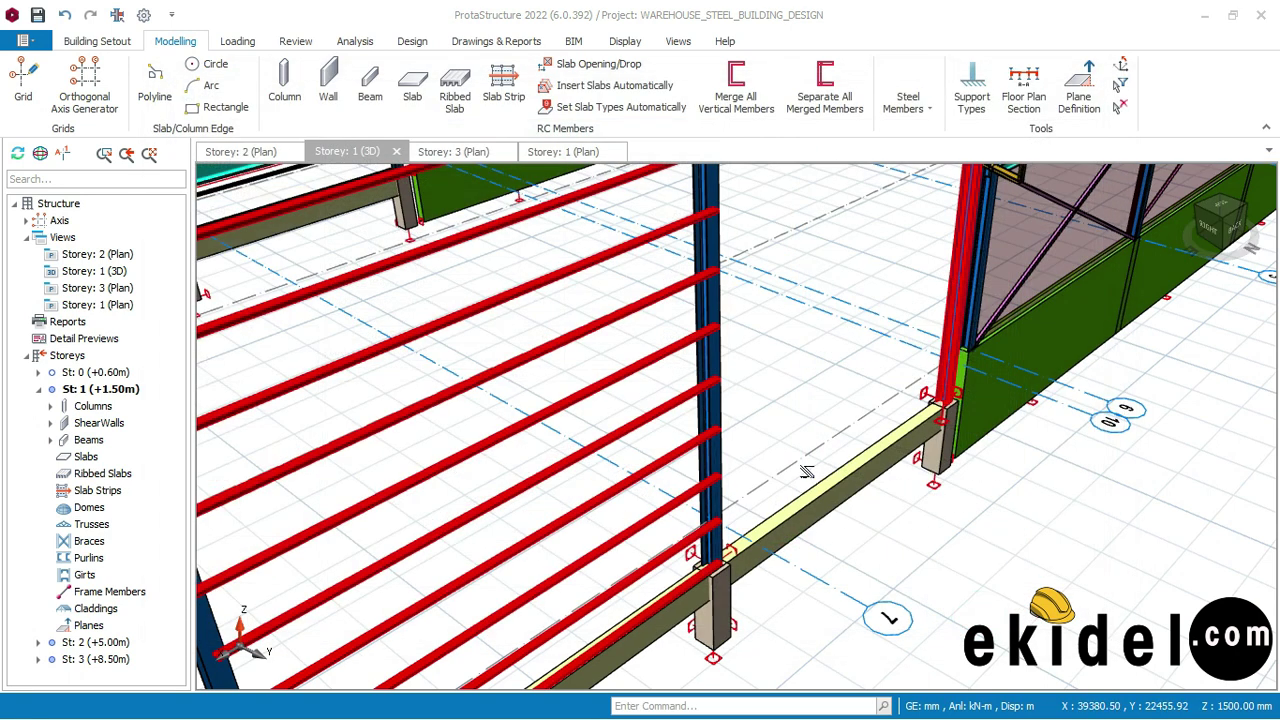
pyautogui.click(731, 404)
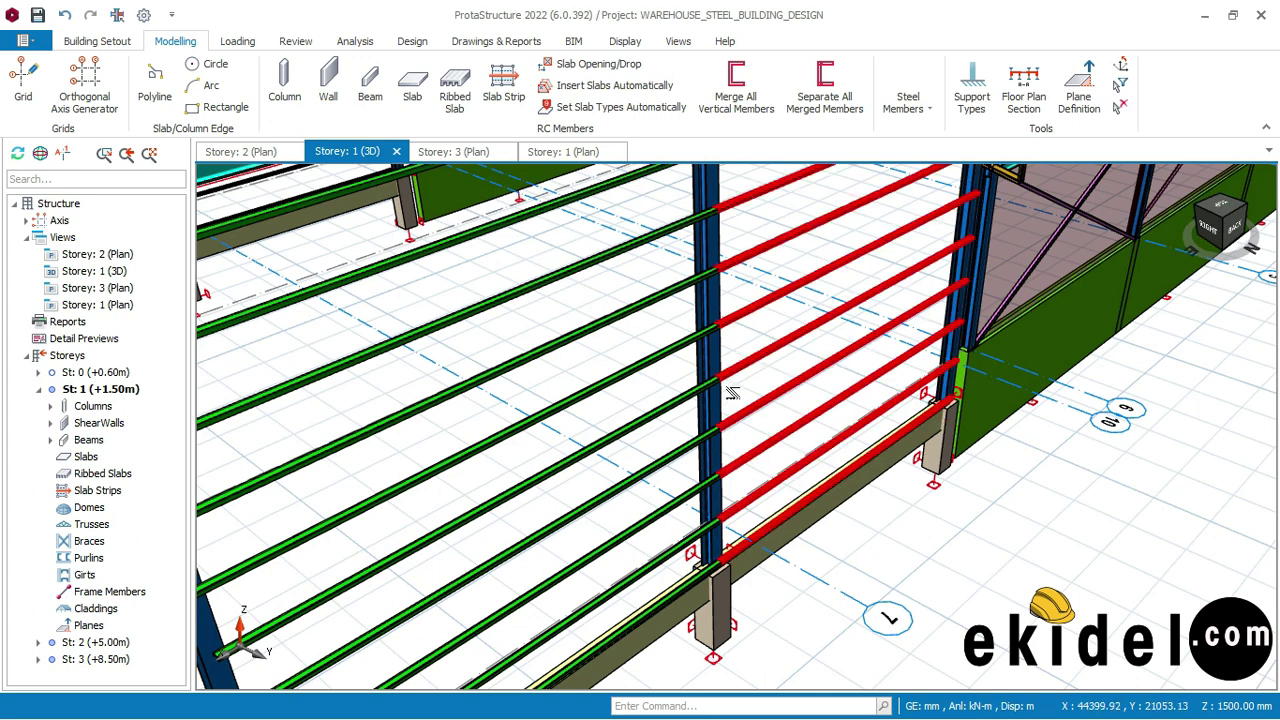
# - Review the side wall girts of the axis 8 block, including its opposite wall, and compare both tall blocks from the rear
pyautogui.scroll(-4, 737, 336)
pyautogui.keyDown('shift'); pyautogui.moveTo(639, 418); pyautogui.dragTo(726, 400, button='middle'); pyautogui.keyUp('shift')
pyautogui.scroll(4, 555, 406)
pyautogui.moveTo(555, 406); pyautogui.dragTo(772, 416, button='middle')
pyautogui.scroll(-4, 778, 408)
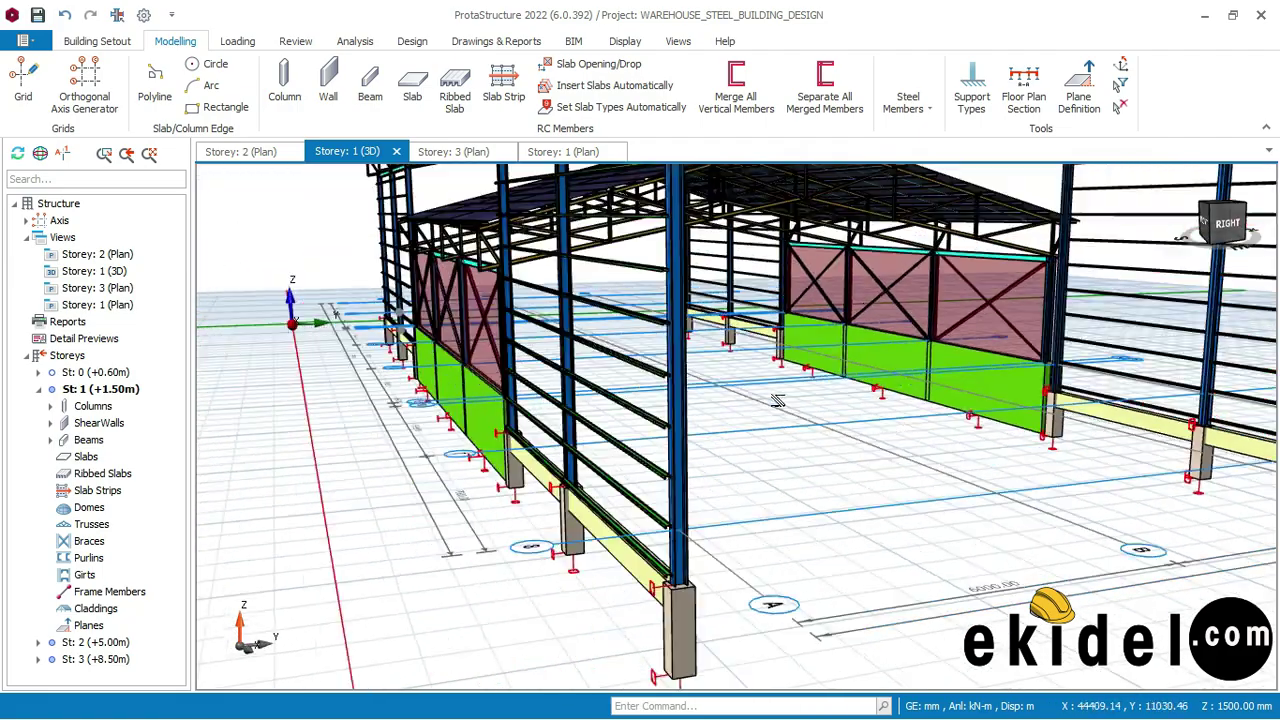
pyautogui.moveTo(885, 412); pyautogui.dragTo(1031, 404, button='middle')
pyautogui.scroll(-5, 750, 420)
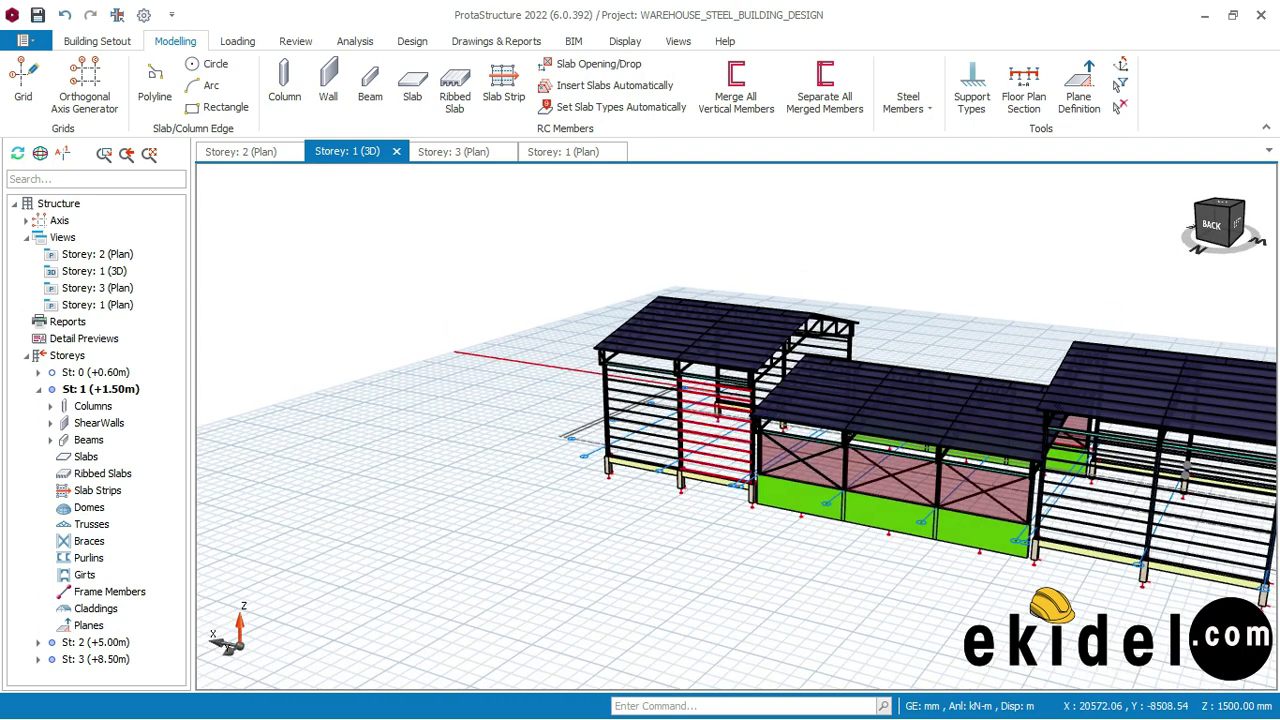
pyautogui.moveTo(968, 378); pyautogui.dragTo(694, 311, button='middle')
pyautogui.scroll(2, 918, 400)
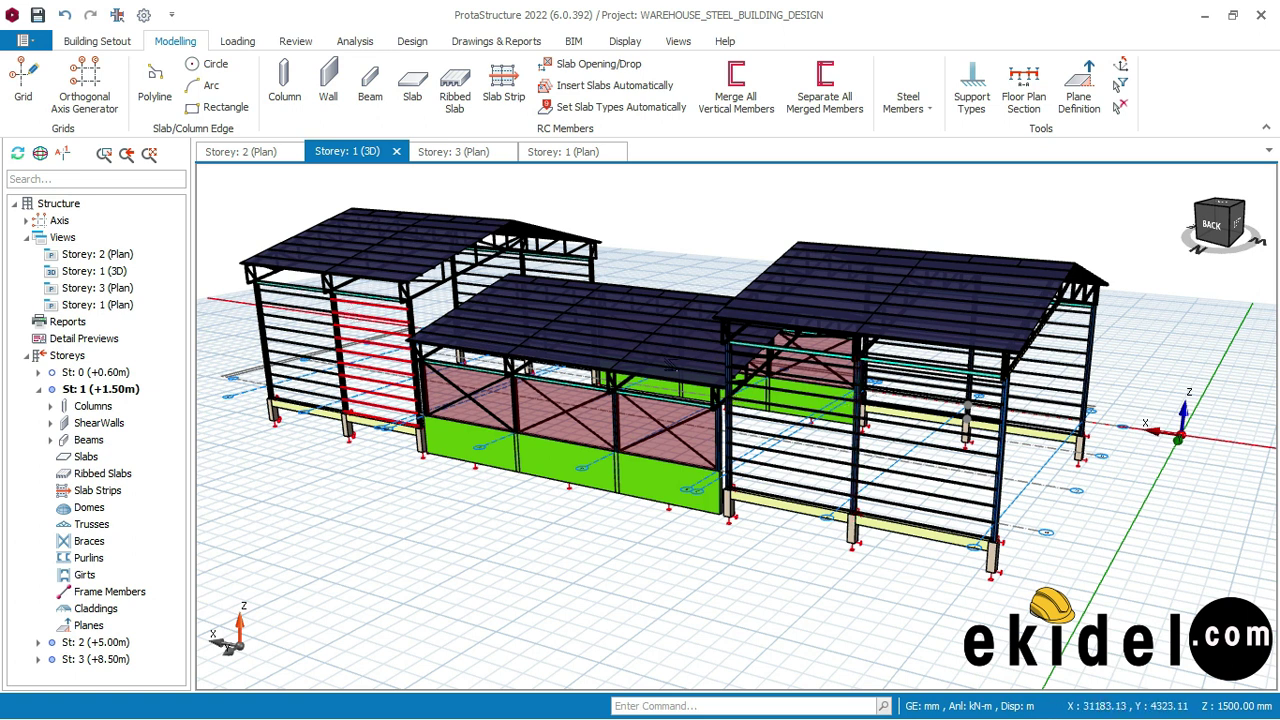
# - Examine how the rear wall girts of the axis 1 block run across the columns and end at the corner column
pyautogui.scroll(3, 1045, 443)
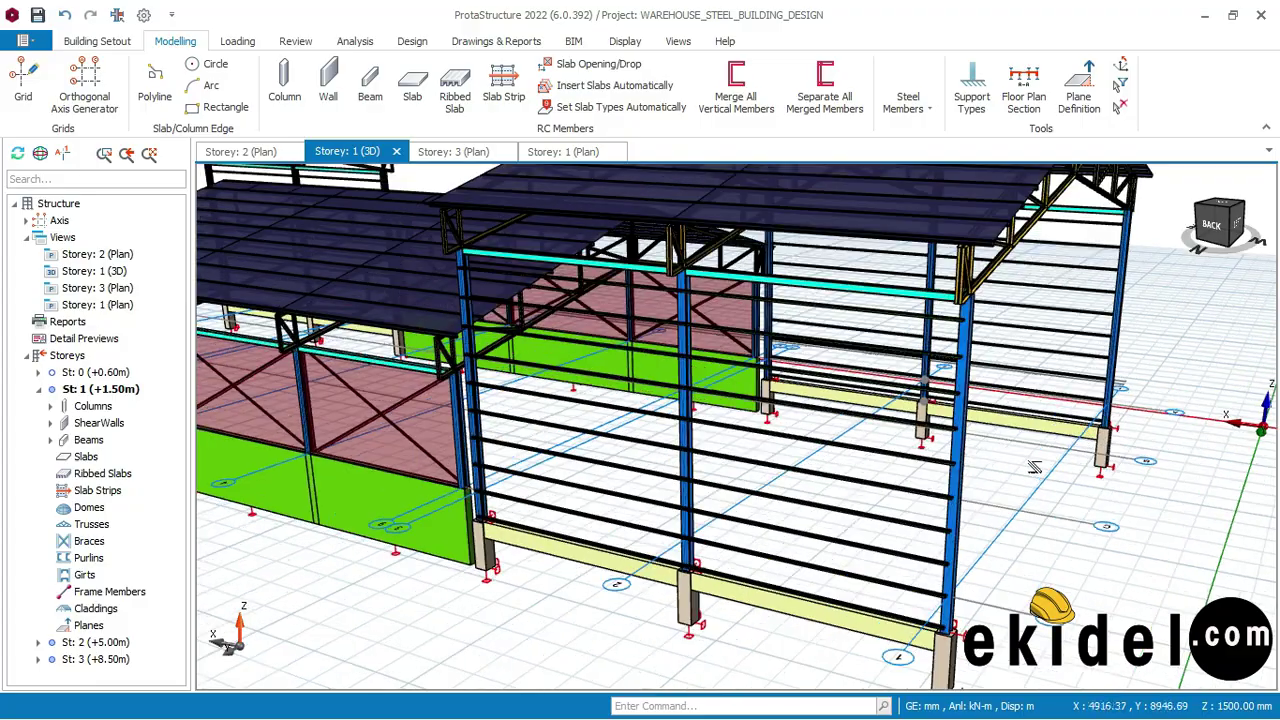
pyautogui.moveTo(927, 470); pyautogui.dragTo(862, 381, button='middle')
pyautogui.scroll(-2, 787, 367)
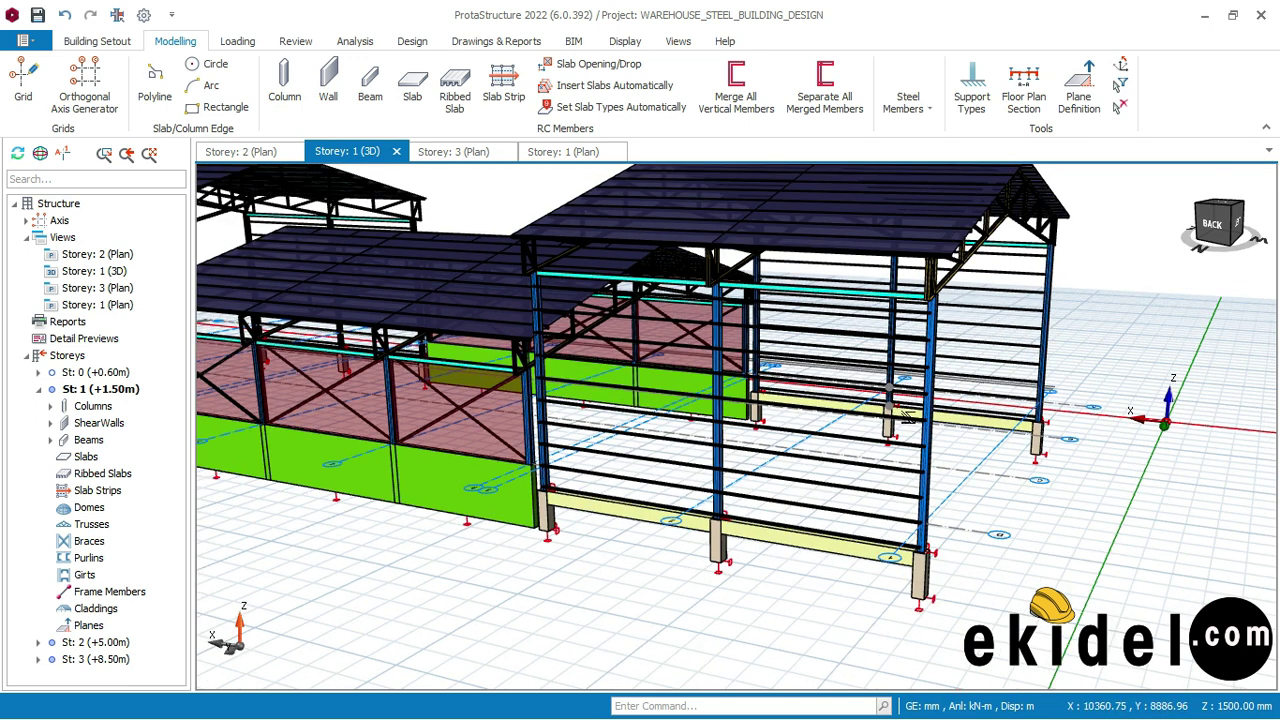
pyautogui.scroll(4, 900, 420)
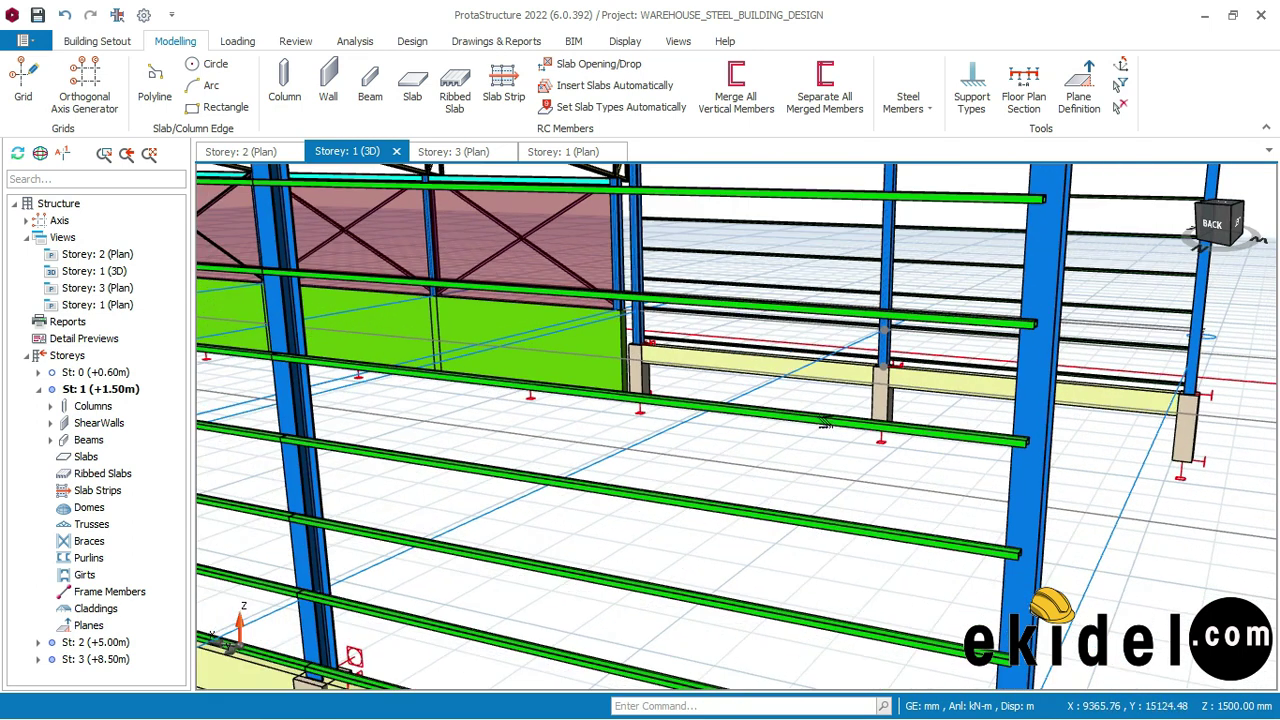
pyautogui.scroll(-4, 788, 427)
pyautogui.moveTo(900, 446); pyautogui.dragTo(890, 450, button='middle')
pyautogui.scroll(-3, 830, 450)
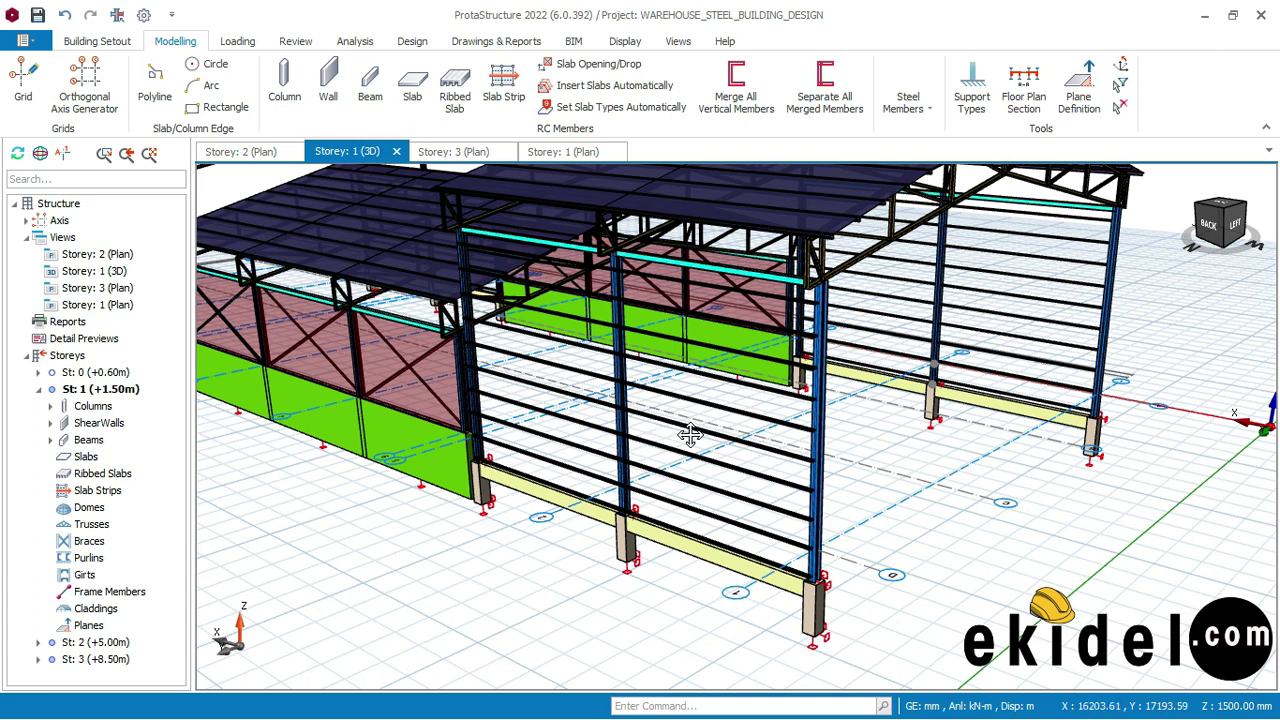
pyautogui.scroll(-5, 680, 432)
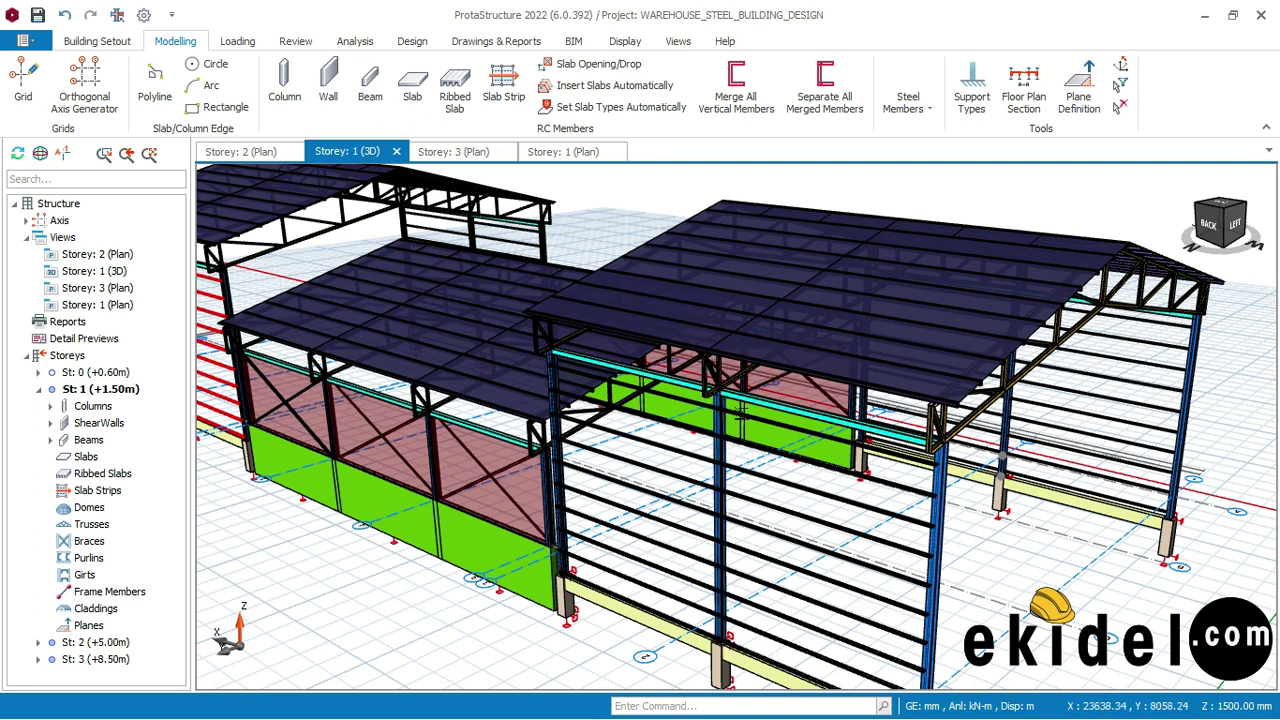
pyautogui.scroll(-2, 790, 350)
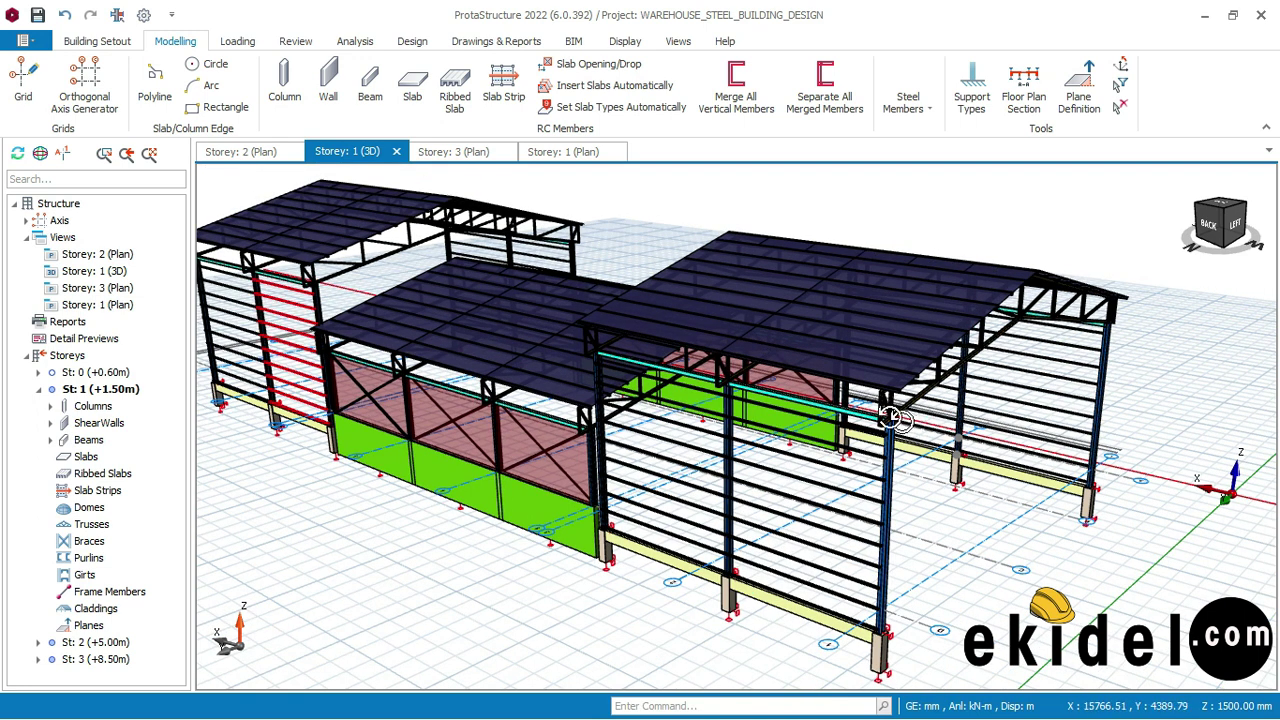
# - Inspect the open end of the axis 1 block, comparing the girts on its two side walls with the columns and roof trusses
pyautogui.moveTo(886, 414)
pyautogui.mouseDown(button='middle')
pyautogui.moveTo(1004, 416)
pyautogui.moveTo(892, 416)
pyautogui.mouseUp(button='middle')
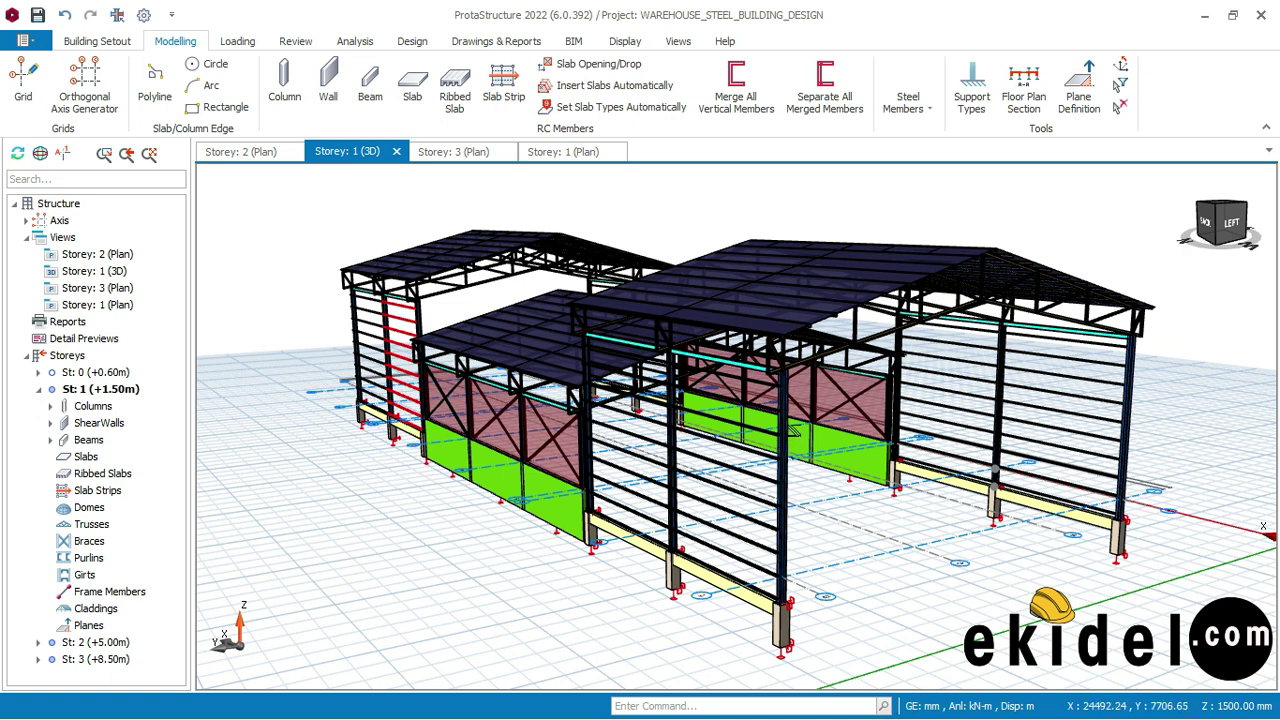
pyautogui.scroll(5, 705, 385)
pyautogui.scroll(-2, 736, 381)
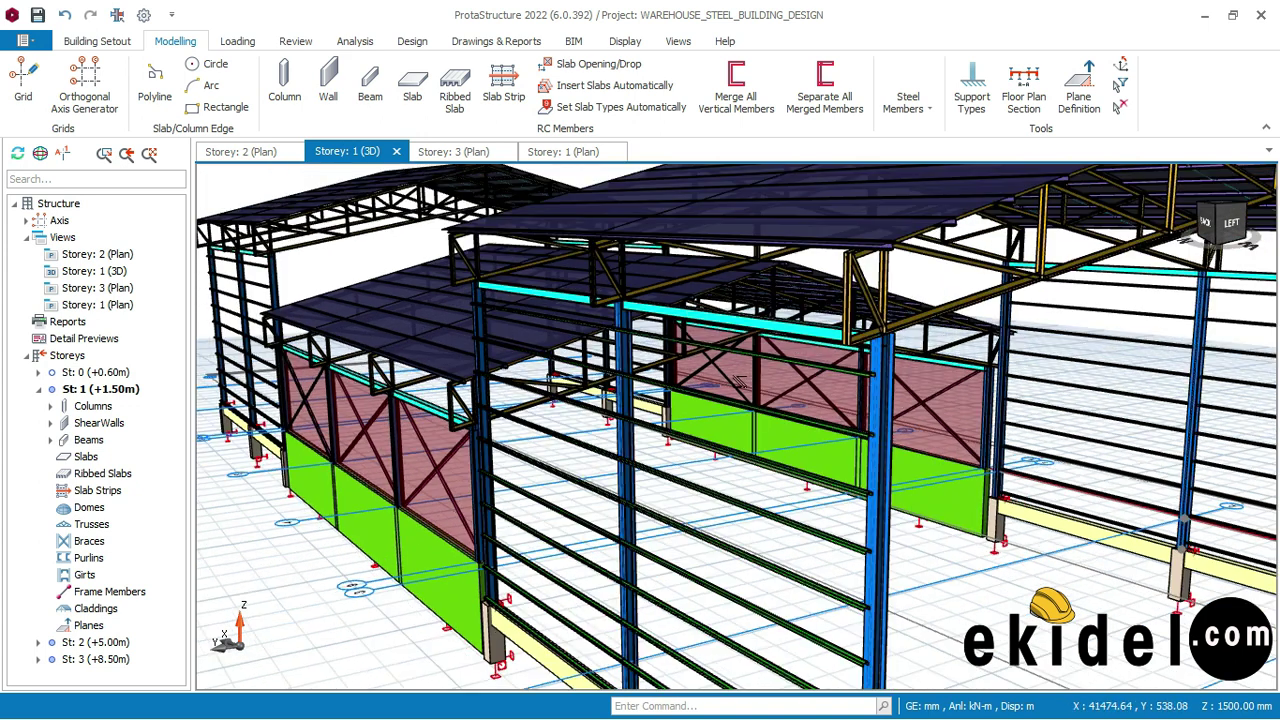
pyautogui.scroll(-5, 789, 403)
pyautogui.scroll(6, 831, 400)
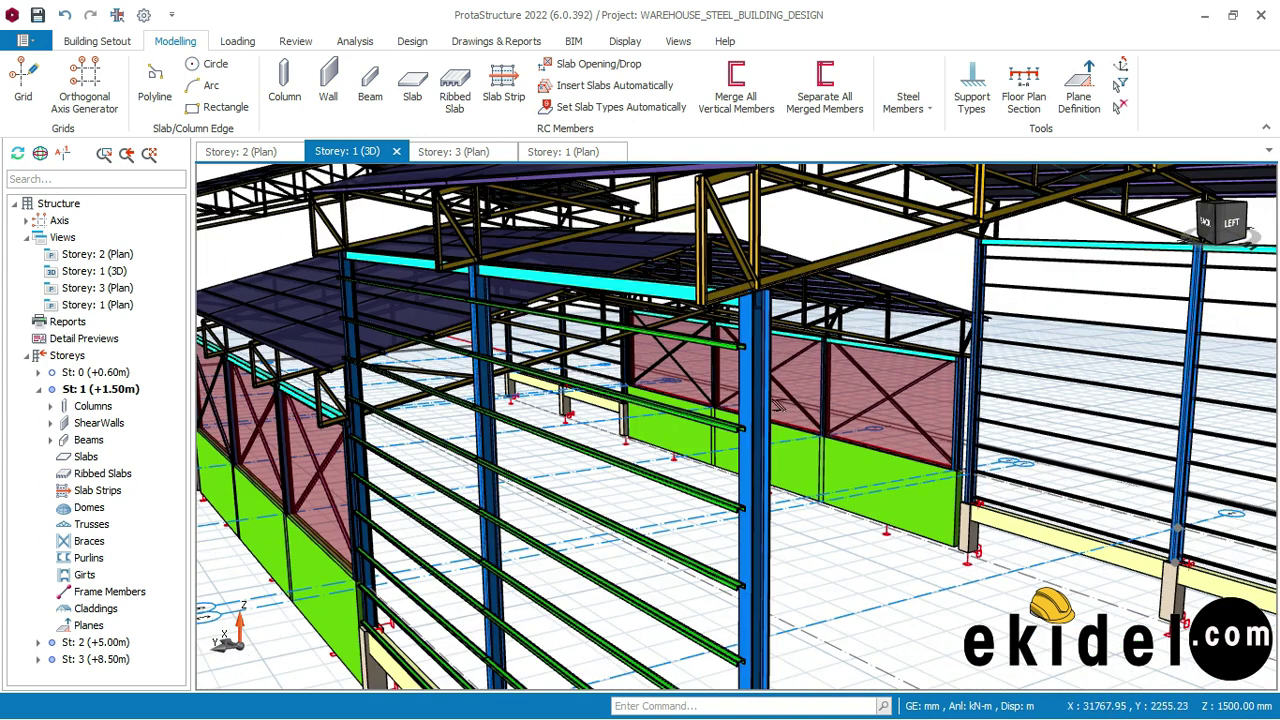
pyautogui.scroll(-5, 776, 400)
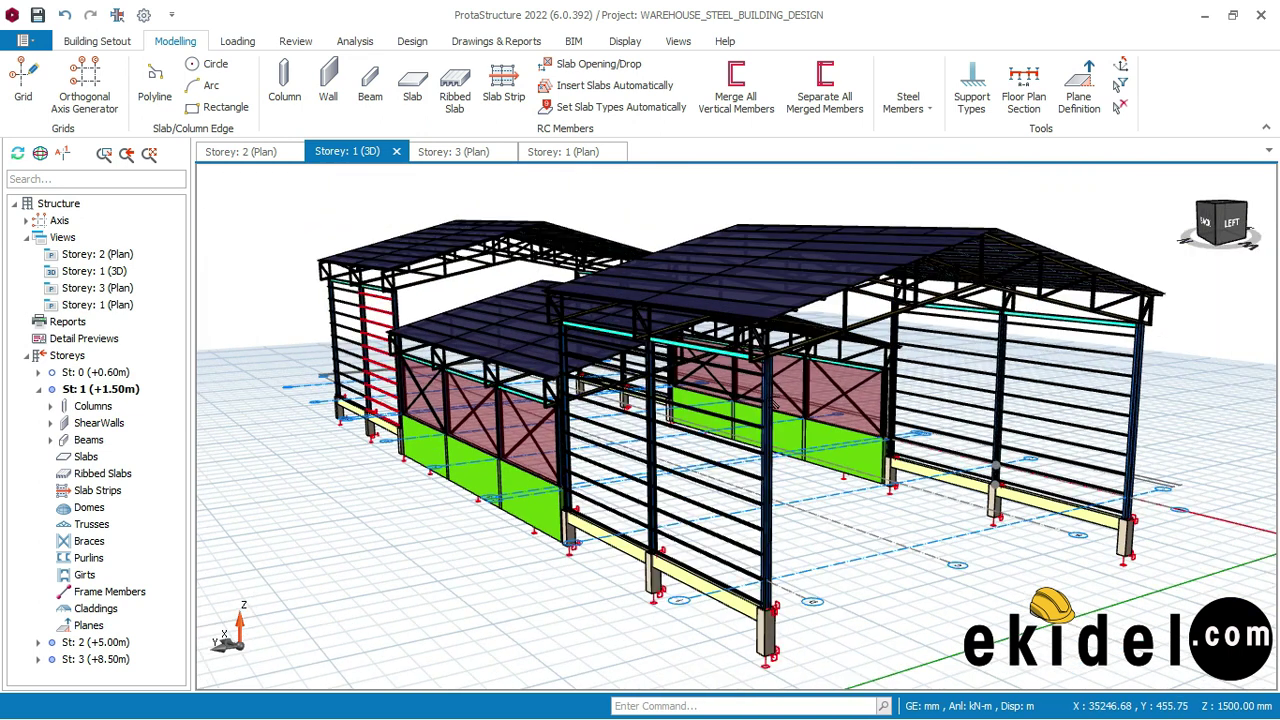
pyautogui.scroll(6, 778, 392)
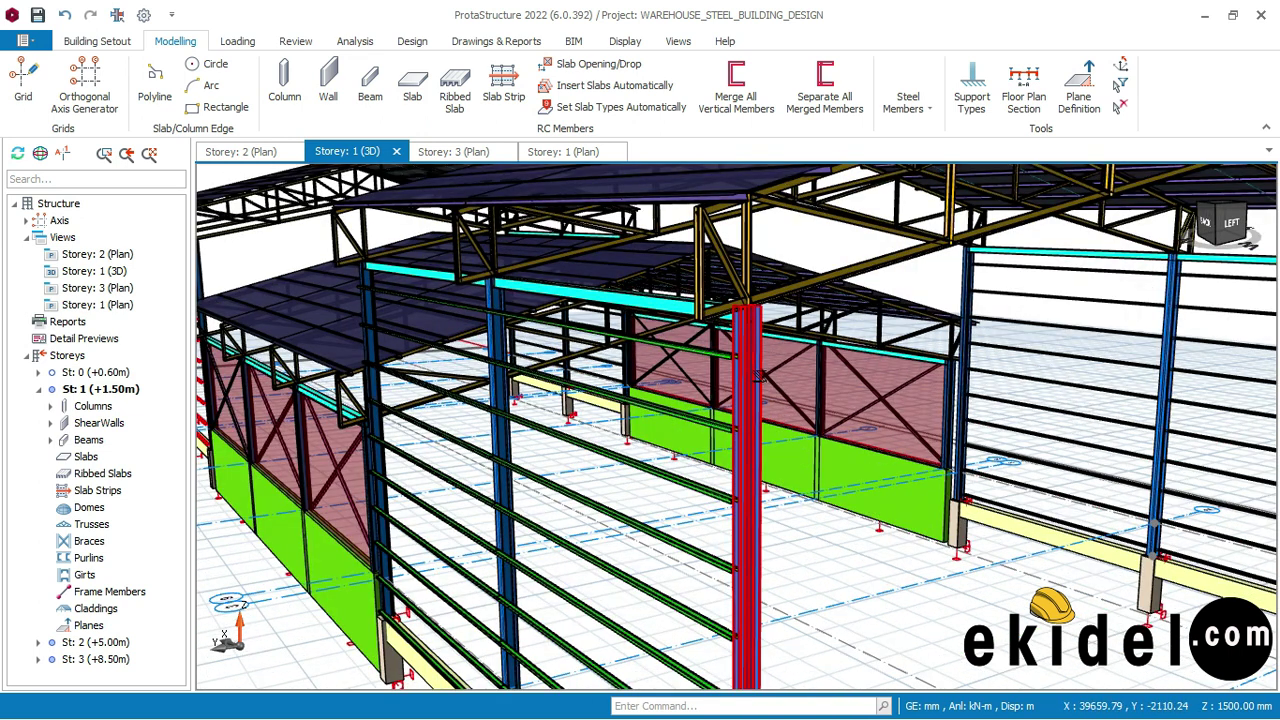
pyautogui.scroll(-5, 759, 376)
pyautogui.scroll(2, 761, 376)
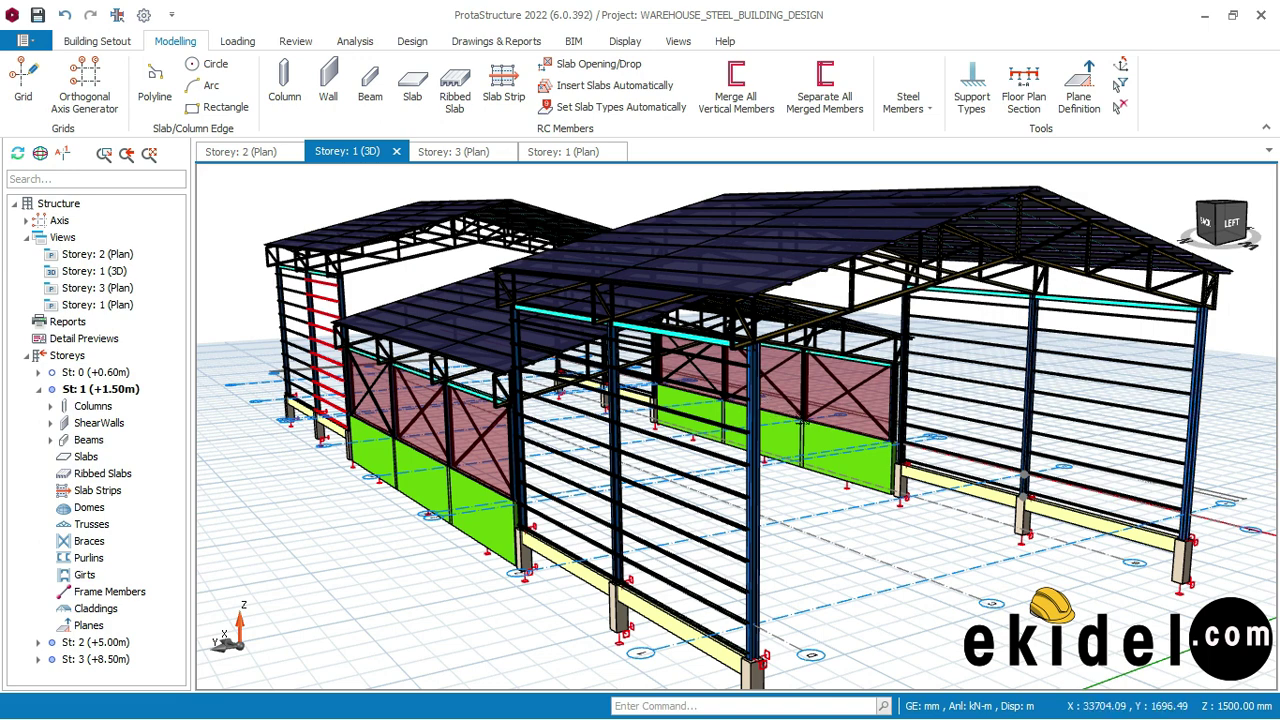
pyautogui.scroll(-1, 768, 395)
# - Inspect the girts on both side walls of the axis 8 block from its open end and from the rear
pyautogui.moveTo(760, 408)
pyautogui.mouseDown(button='middle')
pyautogui.moveTo(676, 409)
pyautogui.moveTo(778, 395)
pyautogui.mouseUp(button='middle')
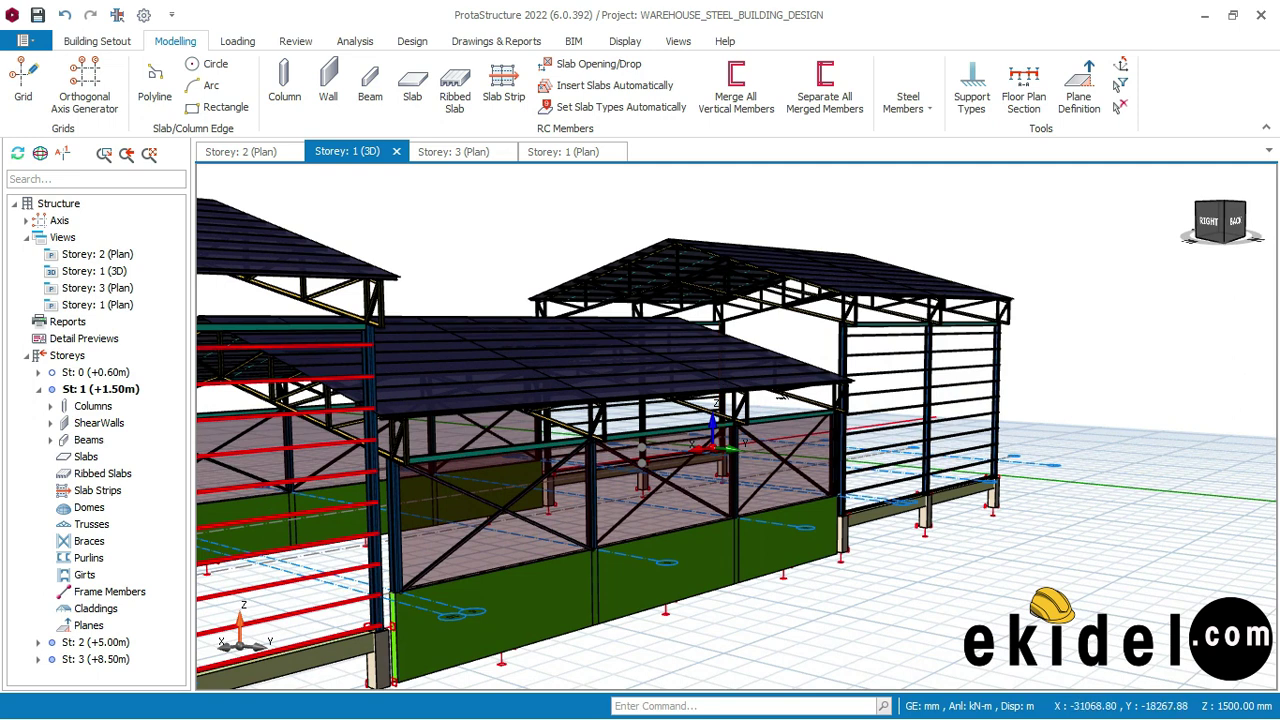
pyautogui.scroll(-2, 783, 396)
pyautogui.moveTo(789, 389); pyautogui.dragTo(861, 378, button='middle')
pyautogui.moveTo(629, 375); pyautogui.dragTo(646, 376, button='middle')
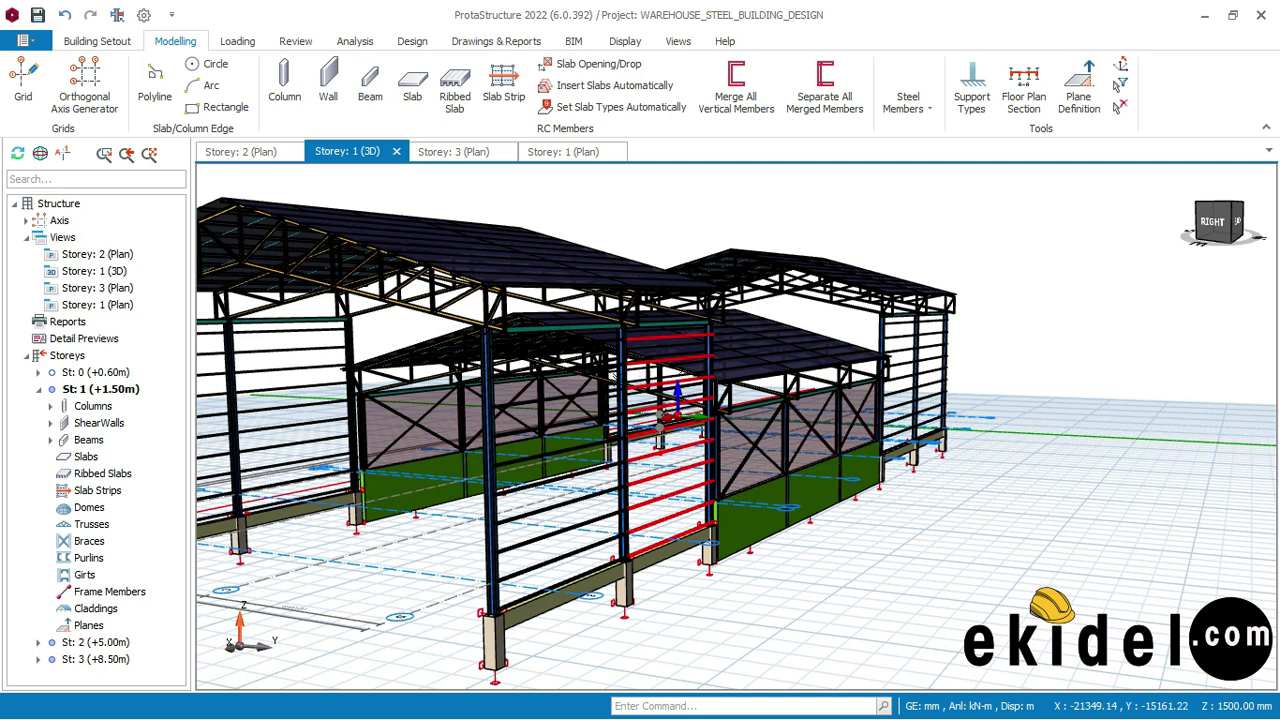
pyautogui.moveTo(660, 383); pyautogui.dragTo(726, 384, button='middle')
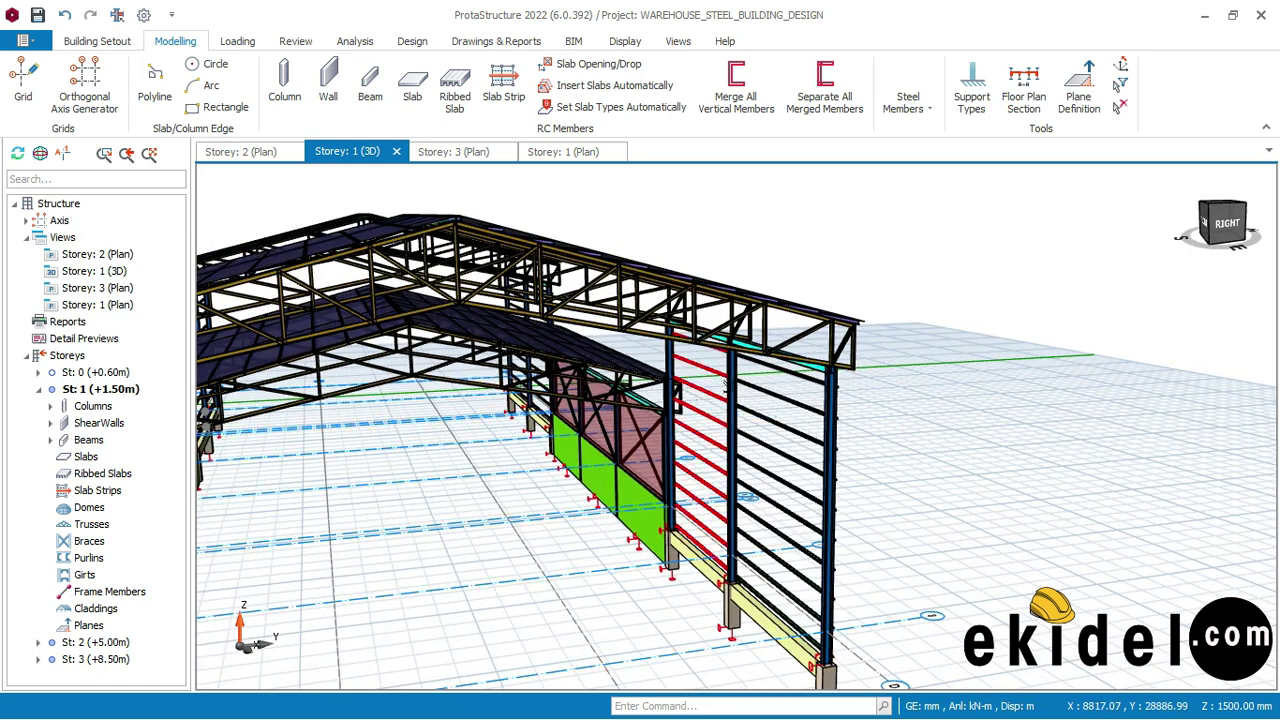
pyautogui.click(822, 393)
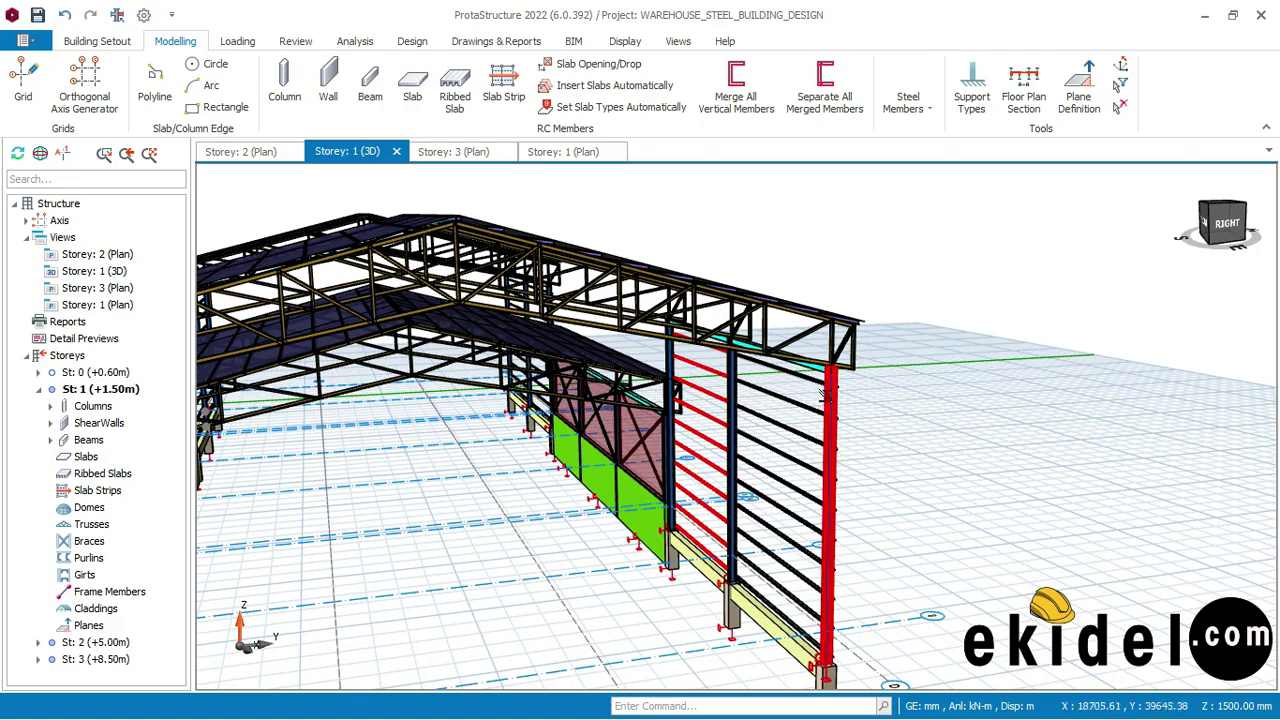
pyautogui.moveTo(857, 400); pyautogui.dragTo(668, 405, button='middle')
pyautogui.scroll(-3, 635, 382)
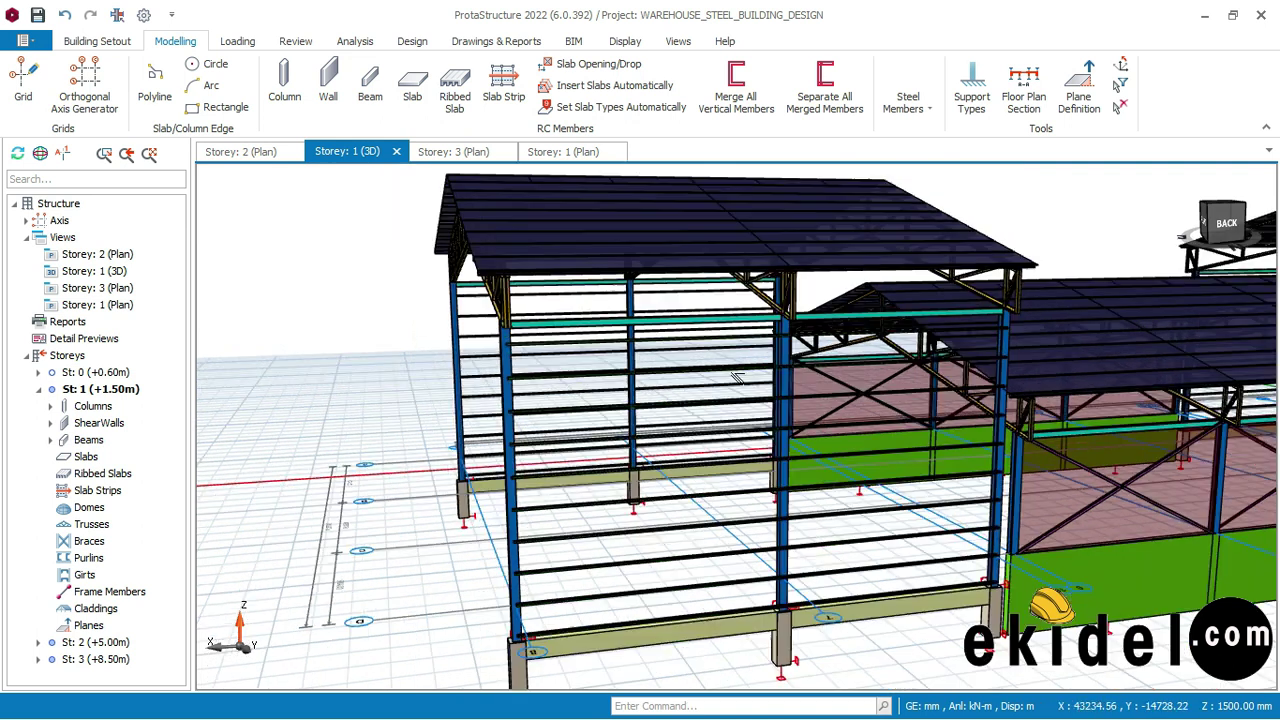
pyautogui.scroll(2, 621, 374)
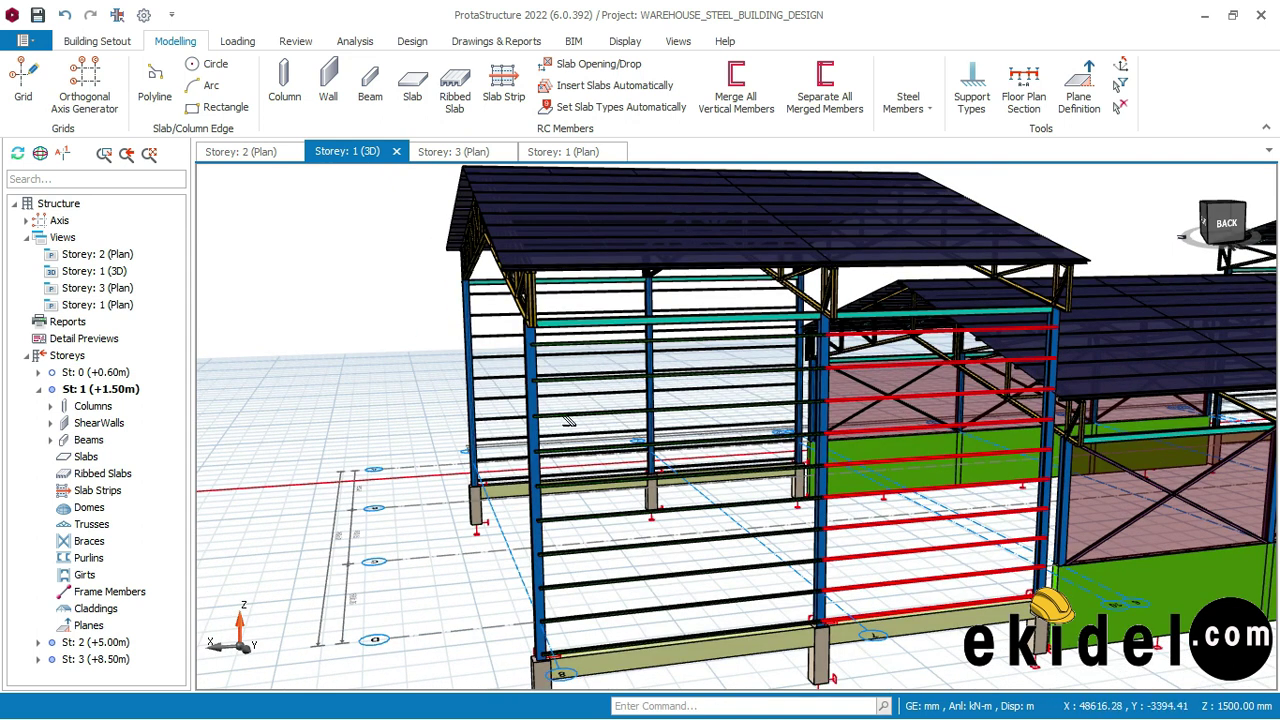
pyautogui.moveTo(567, 422); pyautogui.dragTo(820, 392, button='middle')
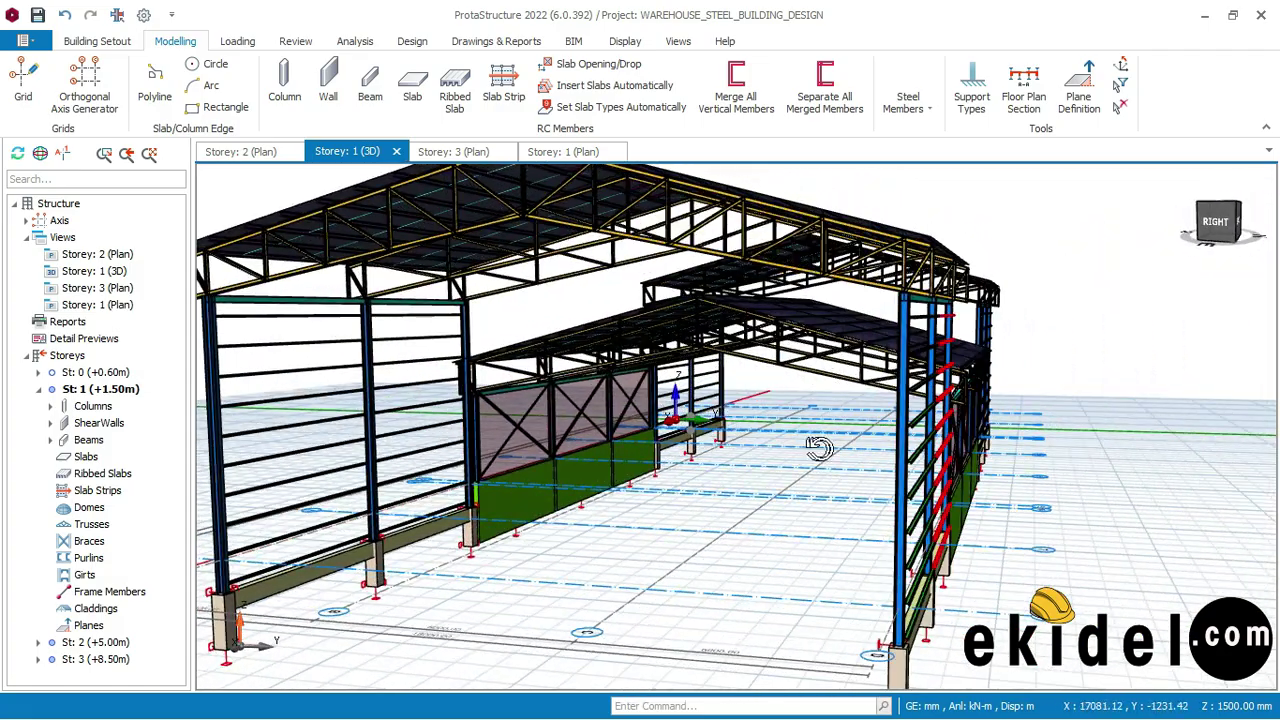
pyautogui.moveTo(820, 447); pyautogui.dragTo(850, 447, button='middle')
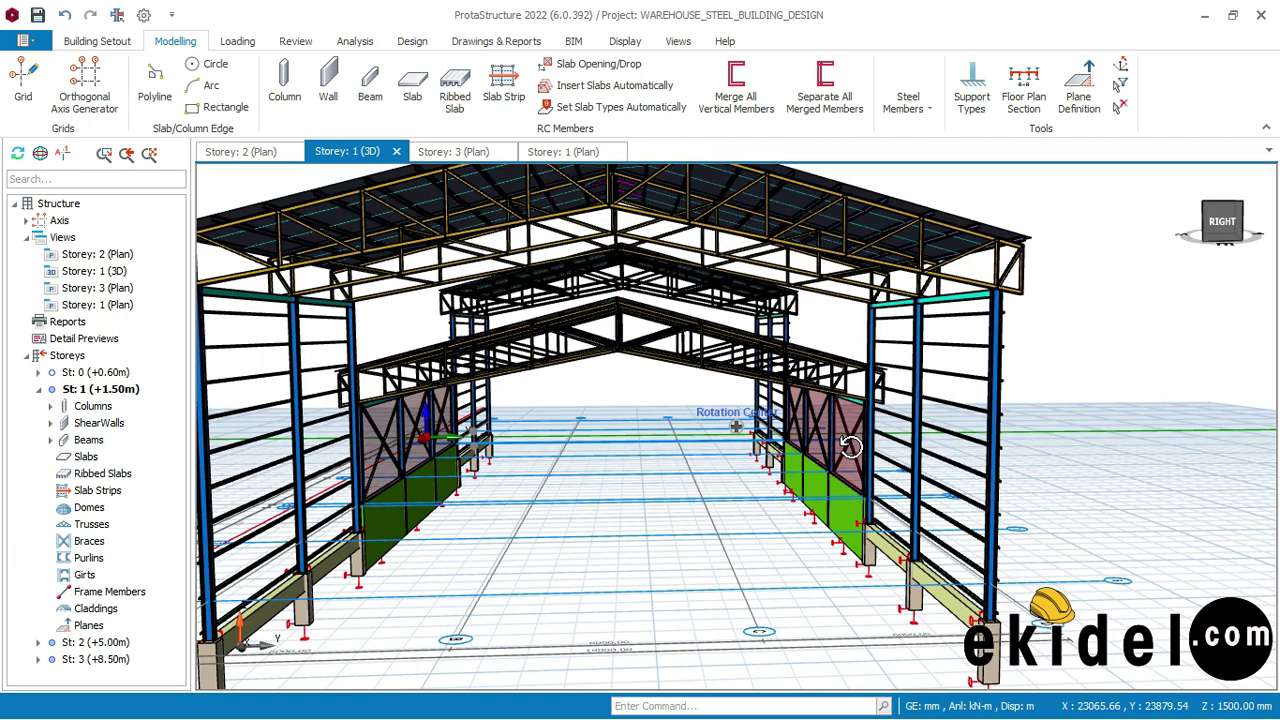
pyautogui.moveTo(850, 447); pyautogui.dragTo(690, 451, button='middle')
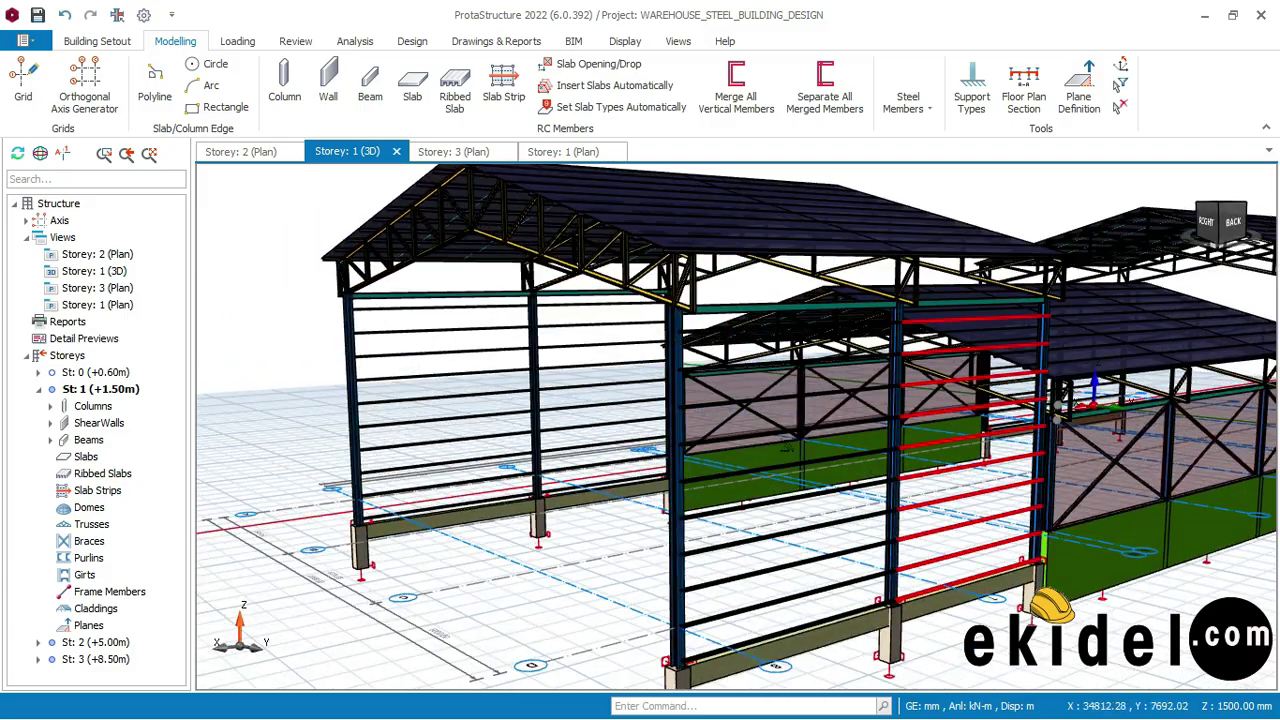
# - Compare the side wall girts of both tall blocks with the lower middle block's braced walls, from the rear and the opposite side
pyautogui.scroll(-4, 840, 432)
pyautogui.scroll(4, 1066, 352)
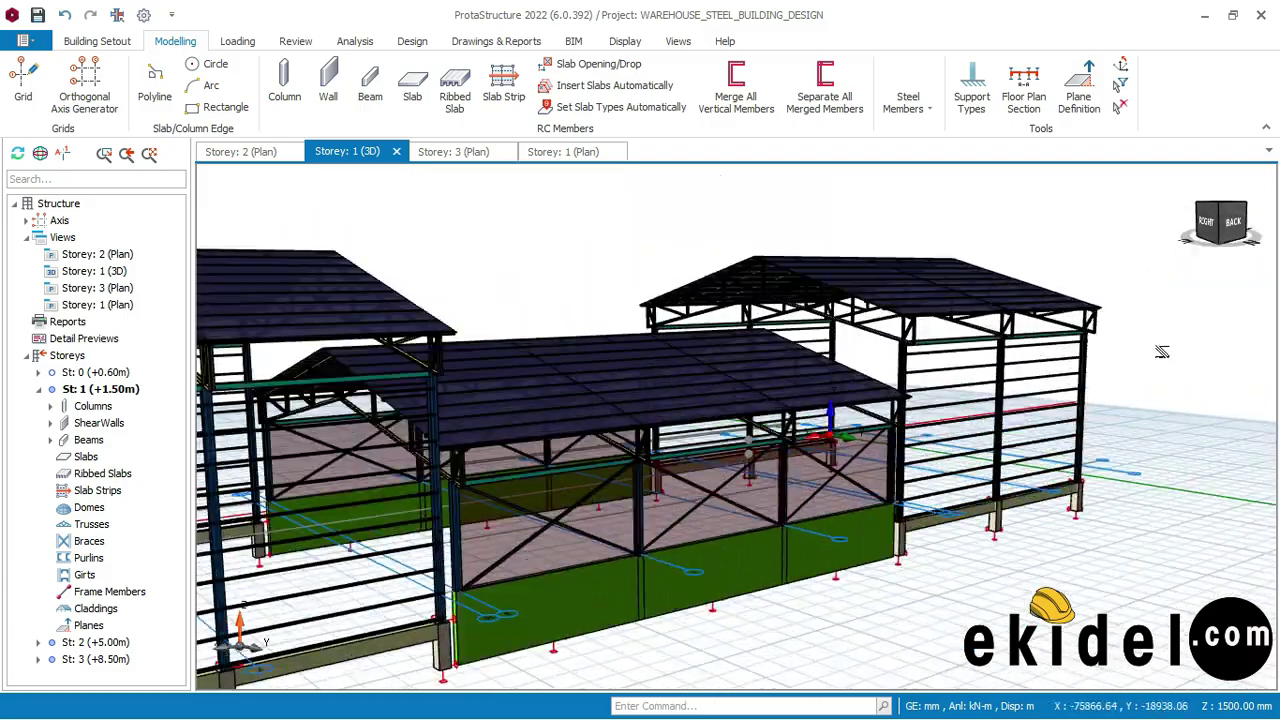
pyautogui.moveTo(1140, 352); pyautogui.dragTo(1008, 378, button='middle')
pyautogui.moveTo(900, 392); pyautogui.dragTo(740, 330, button='middle')
pyautogui.scroll(-2, 750, 337)
pyautogui.scroll(5, 541, 352)
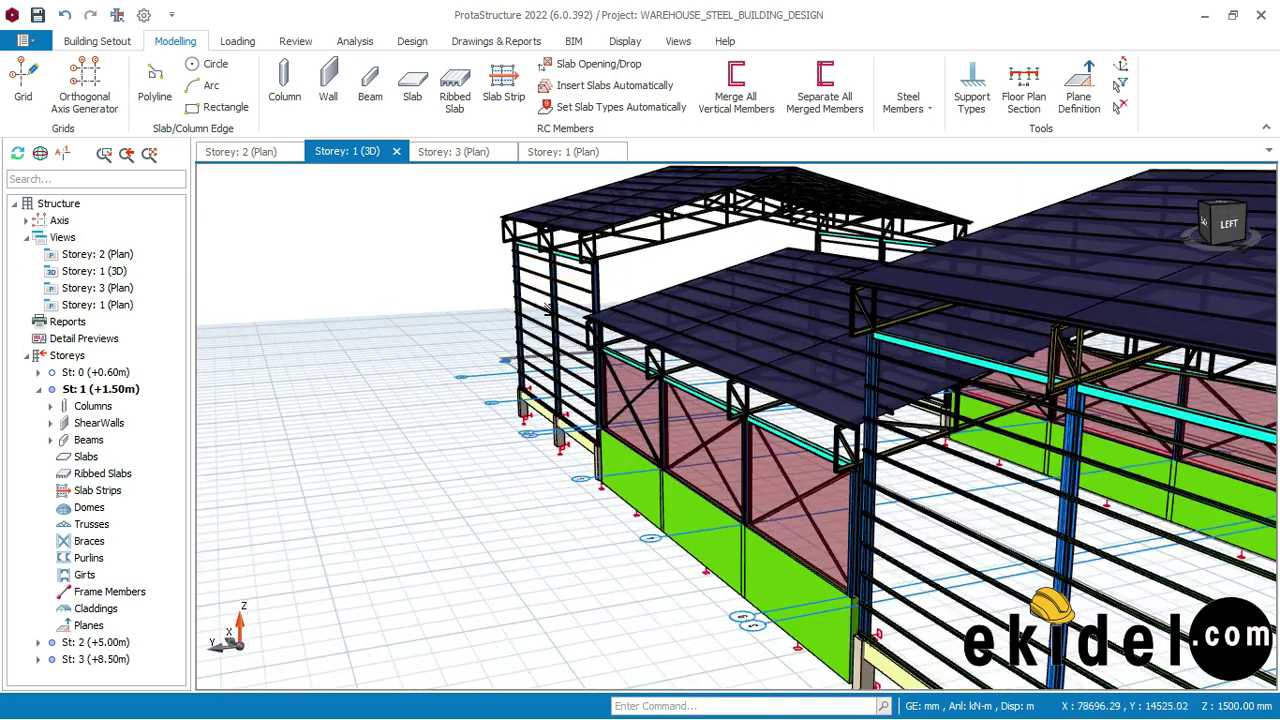
# - Inspect the nearer tall block's side wall girts close up and along the wall line, checking their alignment with the columns
pyautogui.scroll(-5, 759, 429)
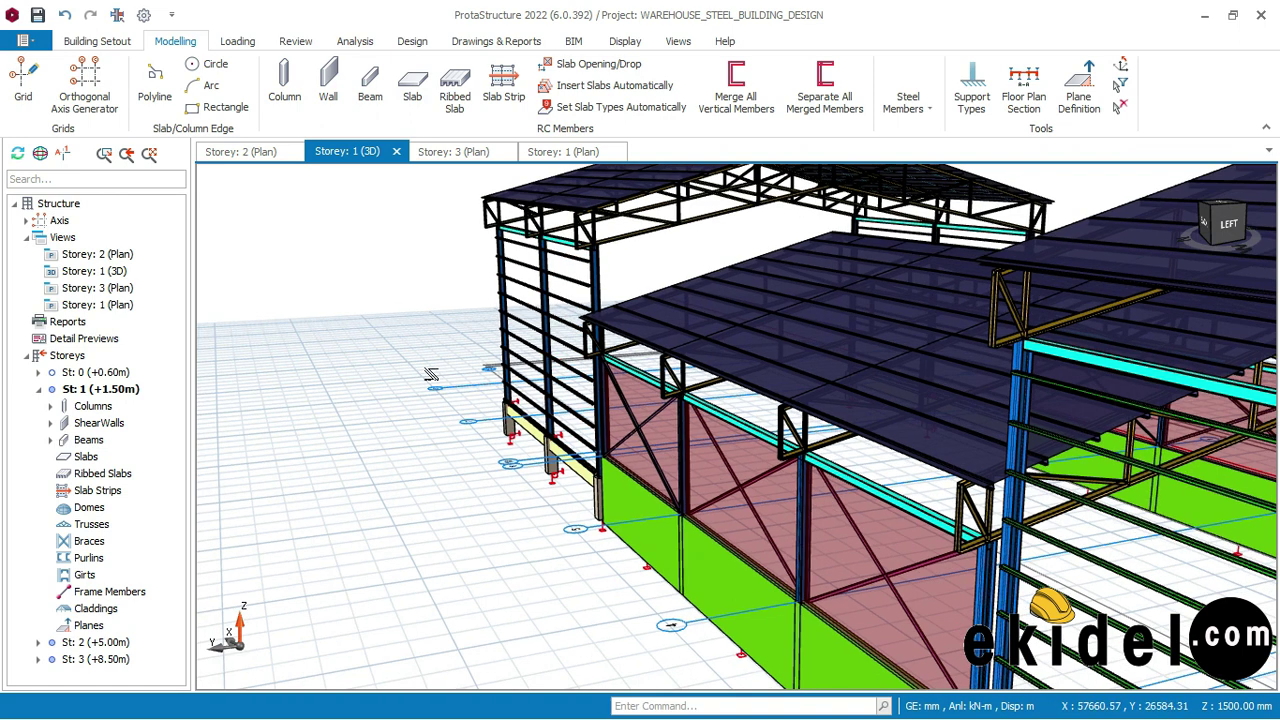
pyautogui.scroll(5, 870, 485)
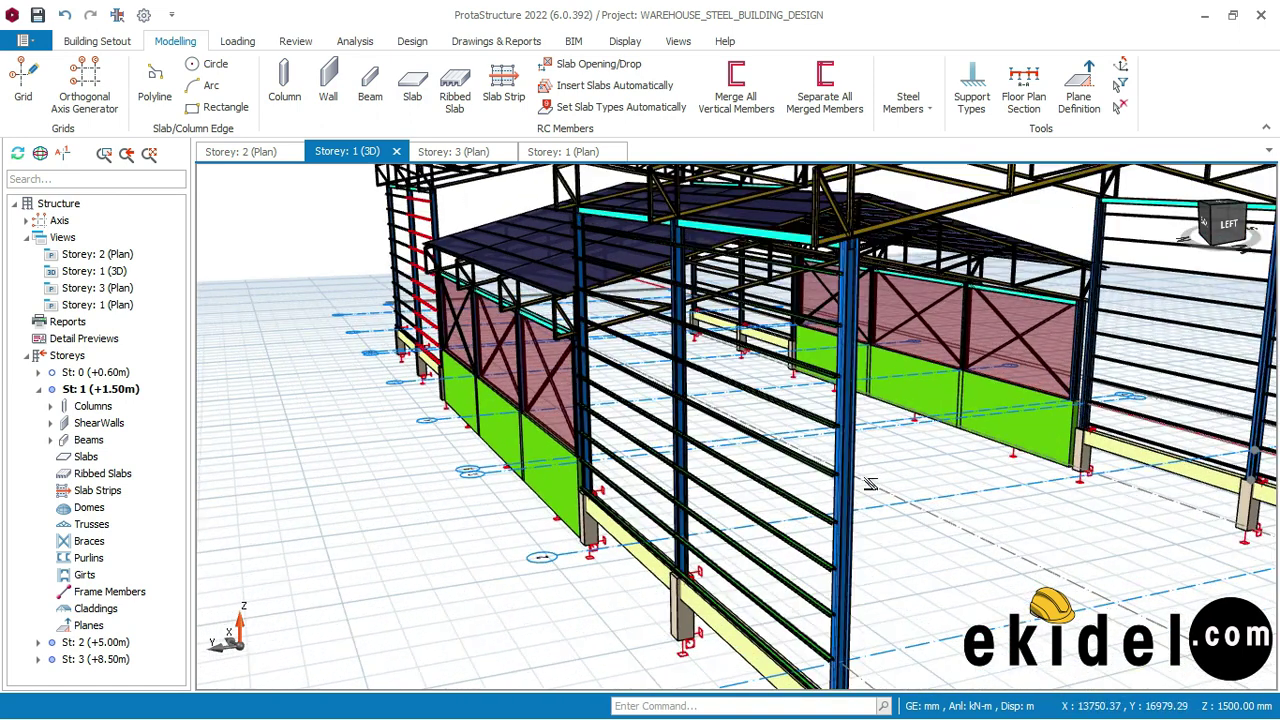
pyautogui.moveTo(878, 463); pyautogui.dragTo(851, 456, button='middle')
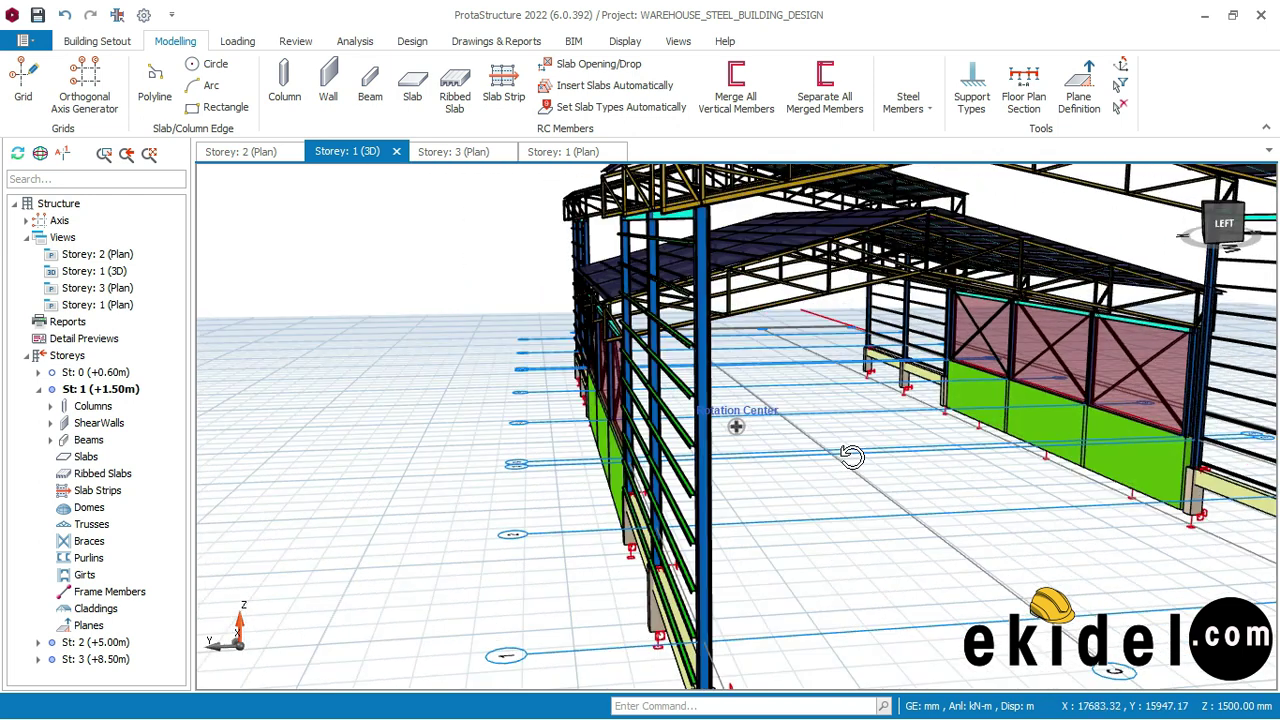
pyautogui.scroll(-5, 851, 456)
pyautogui.moveTo(809, 469); pyautogui.dragTo(931, 480, button='middle')
pyautogui.scroll(2, 806, 312)
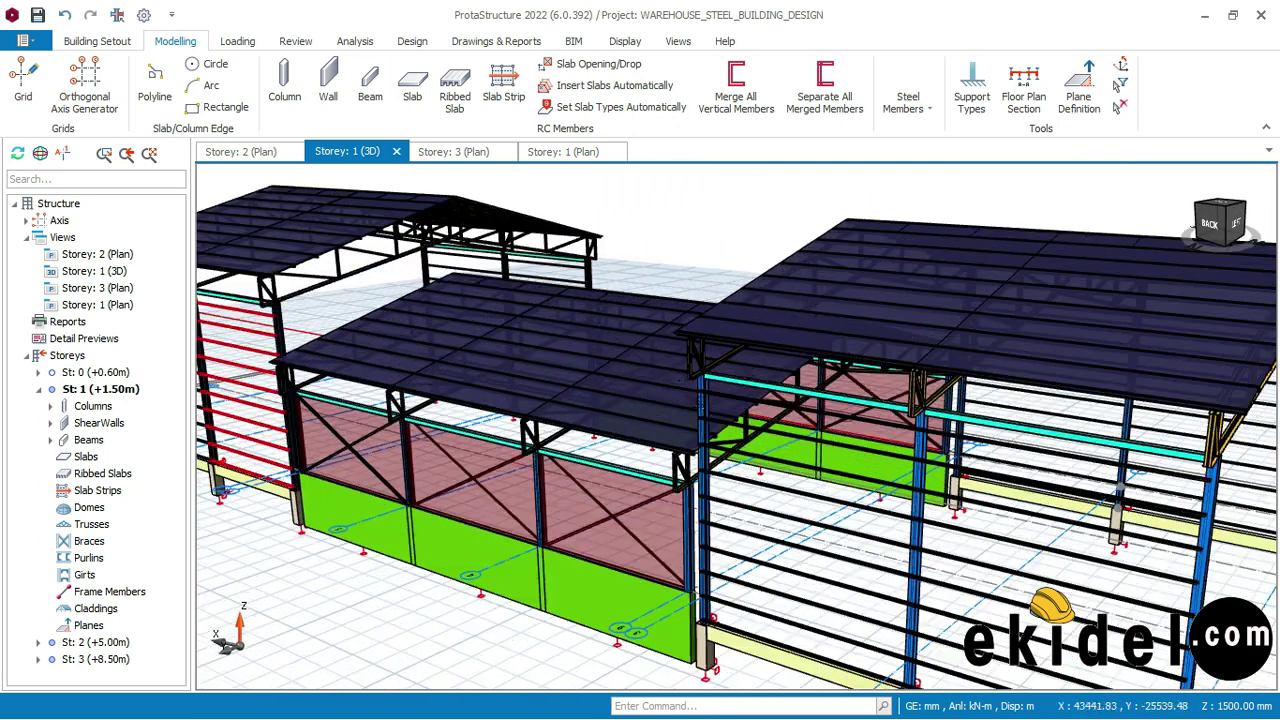